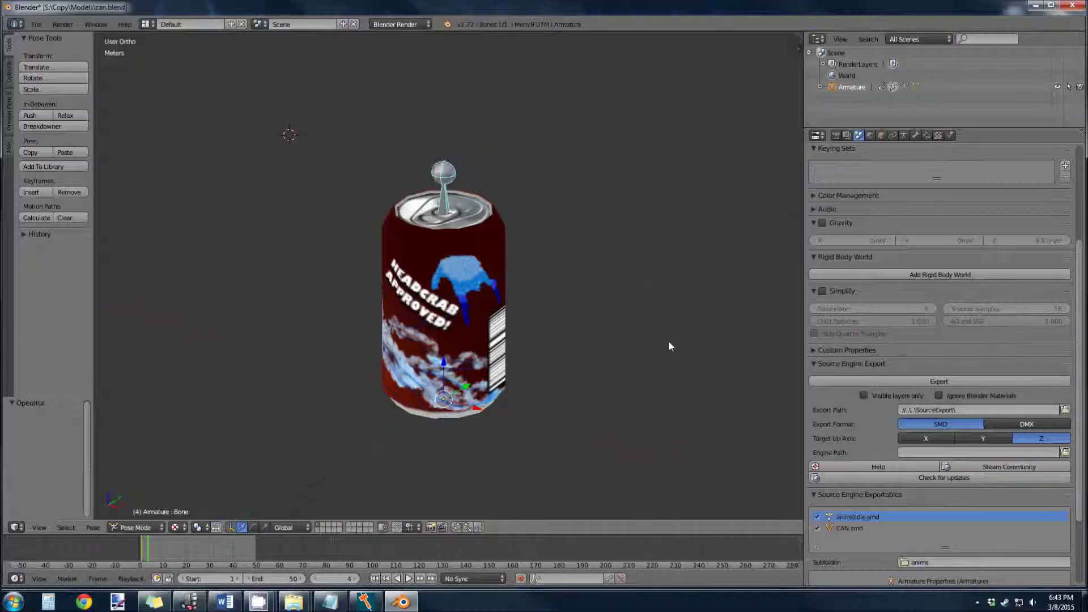
Orbit the can to its barcode side and split the 3D view into two side-by-side areas
{"action": "middle_click_drag", "start_coordinate": [670, 345], "coordinate": [642, 342]}
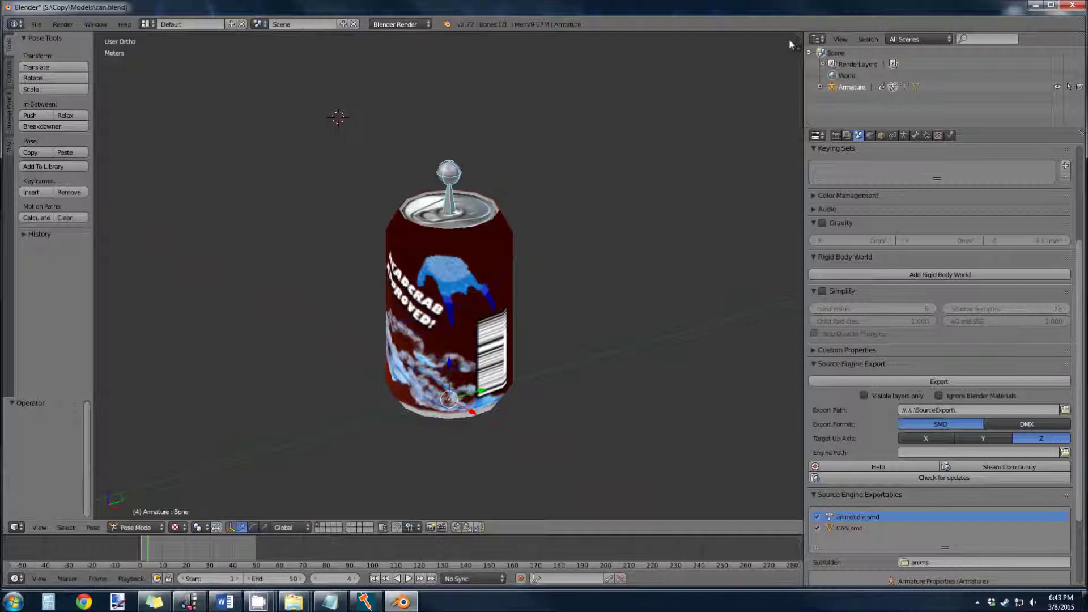
{"action": "left_click_drag", "start_coordinate": [790, 44], "coordinate": [403, 73]}
Make the right area a Dope Sheet in Action Editor mode displaying the Idle action
{"action": "left_click", "coordinate": [418, 527]}
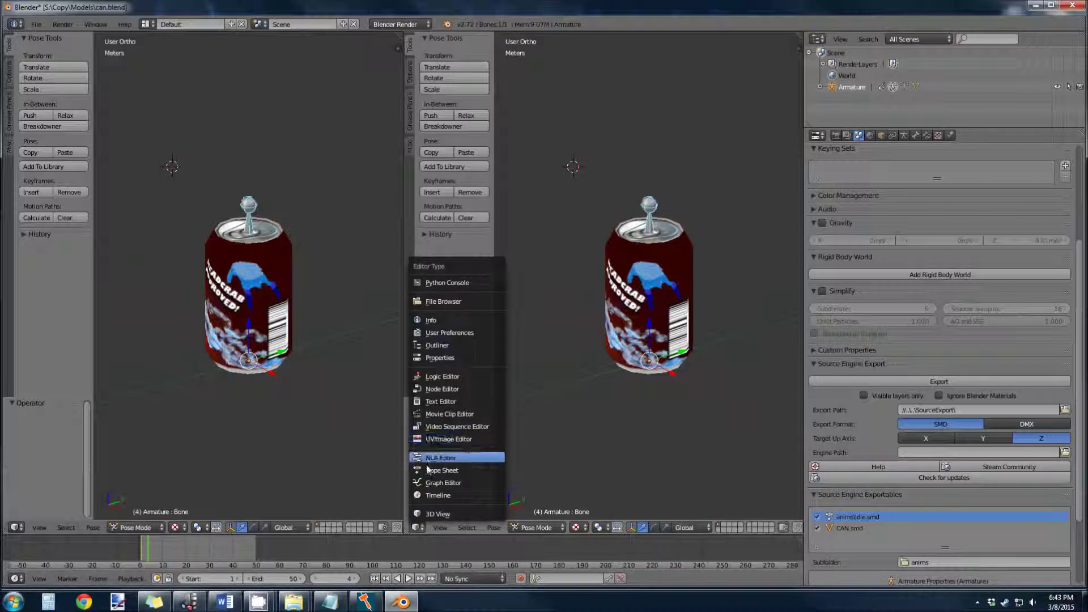
{"action": "left_click", "coordinate": [434, 470]}
{"action": "left_click", "coordinate": [637, 531]}
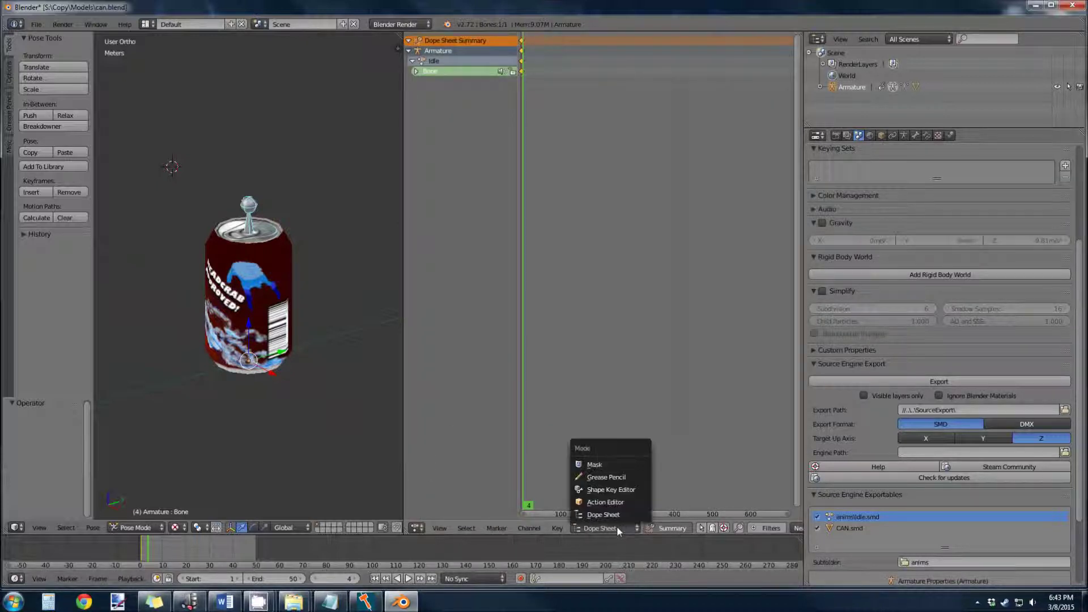
{"action": "left_click", "coordinate": [617, 502]}
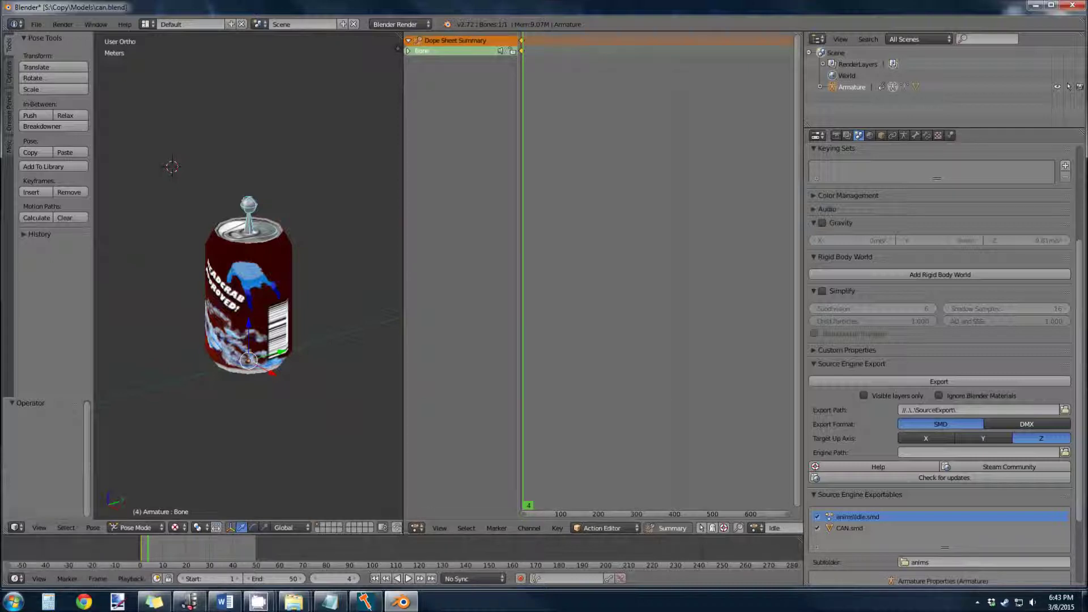
{"action": "scroll", "coordinate": [487, 527], "scroll_direction": "down", "scroll_amount": 5}
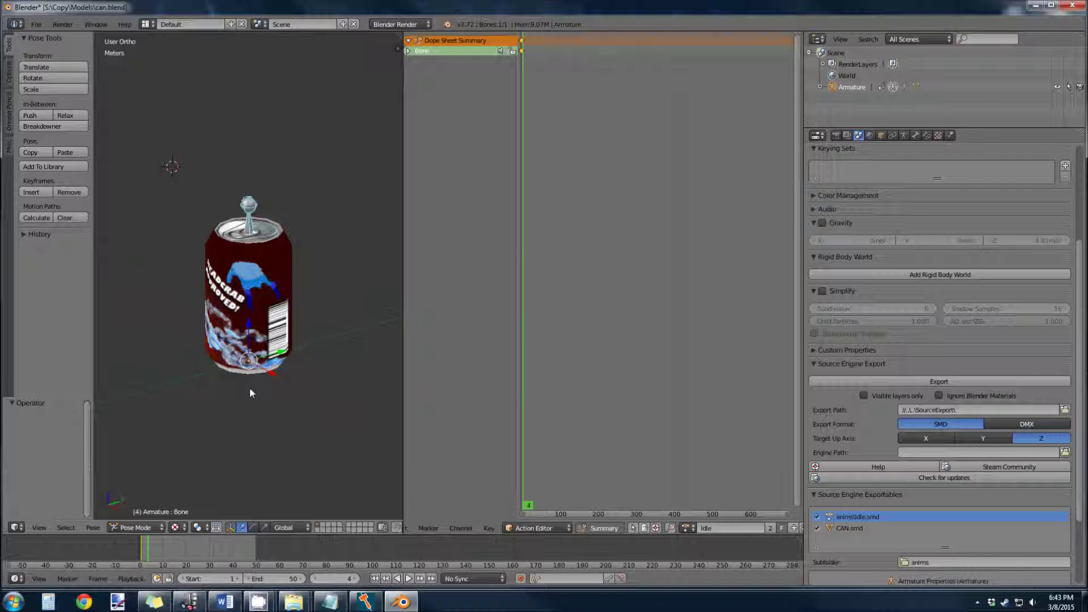
{"action": "mouse_move", "coordinate": [230, 399]}
{"action": "middle_mouse_down"}
{"action": "mouse_move", "coordinate": [282, 403]}
{"action": "mouse_move", "coordinate": [253, 401]}
{"action": "mouse_move", "coordinate": [237, 414]}
{"action": "mouse_move", "coordinate": [240, 393]}
{"action": "middle_mouse_up"}
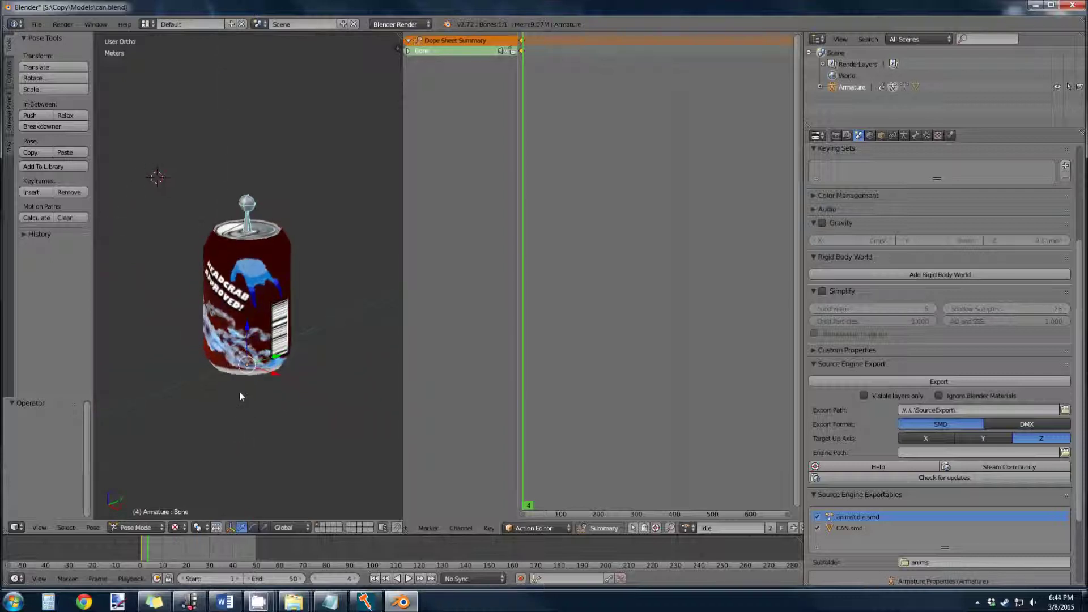
{"action": "scroll", "coordinate": [240, 393], "scroll_direction": "up", "scroll_amount": 5}
{"action": "scroll", "coordinate": [241, 396], "scroll_direction": "down", "scroll_amount": 3}
{"action": "scroll", "coordinate": [240, 396], "scroll_direction": "down", "scroll_amount": 2}
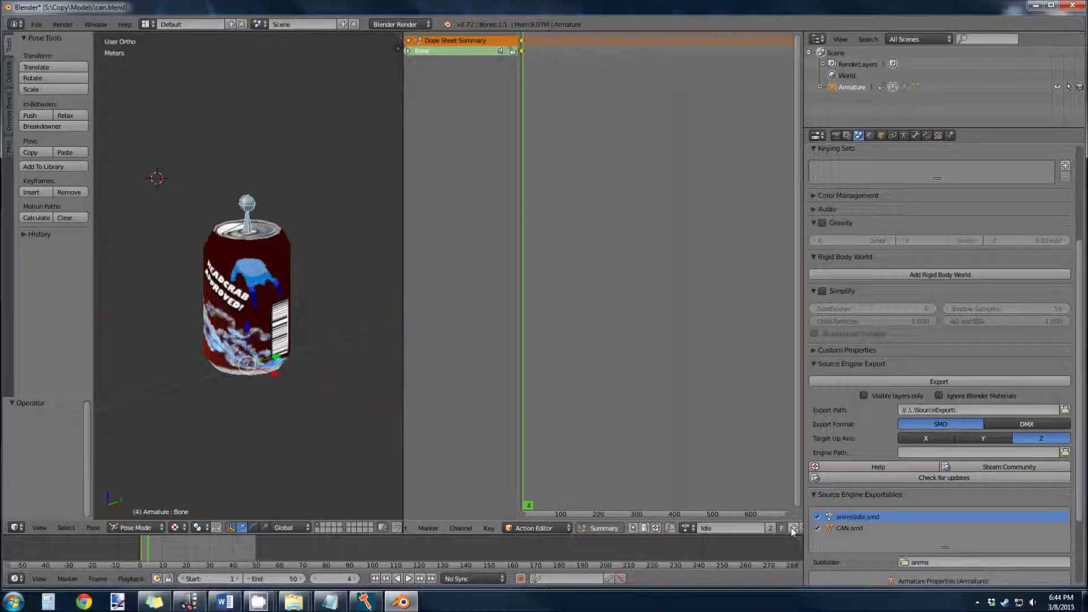
Duplicate the Idle action and name the new copy 'spin'
{"action": "left_click", "coordinate": [793, 528]}
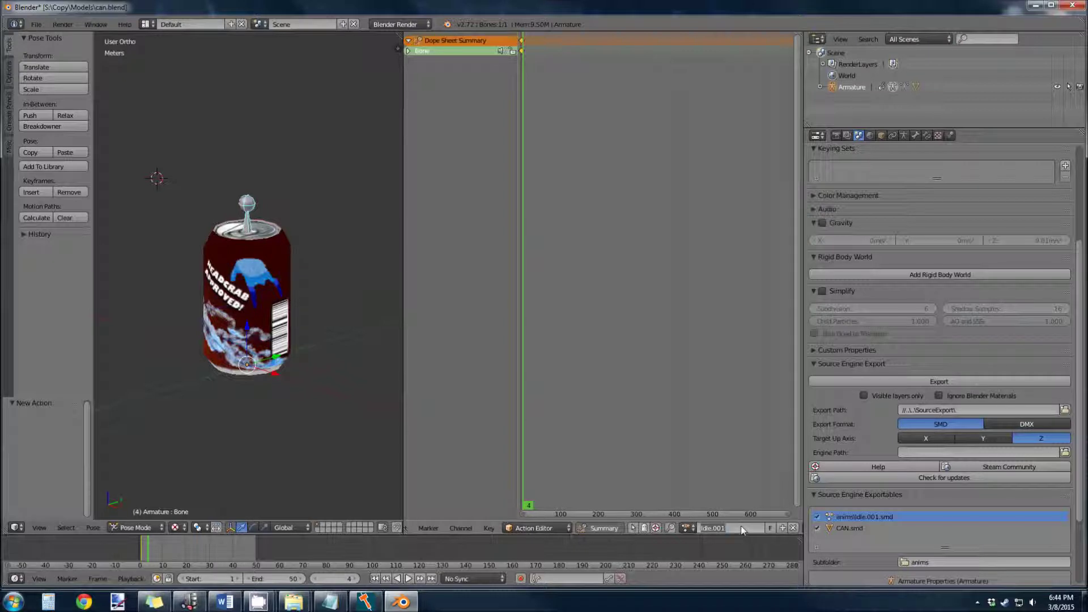
{"action": "left_click", "coordinate": [740, 525]}
{"action": "type", "text": "spin"}
{"action": "key", "text": "Return"}
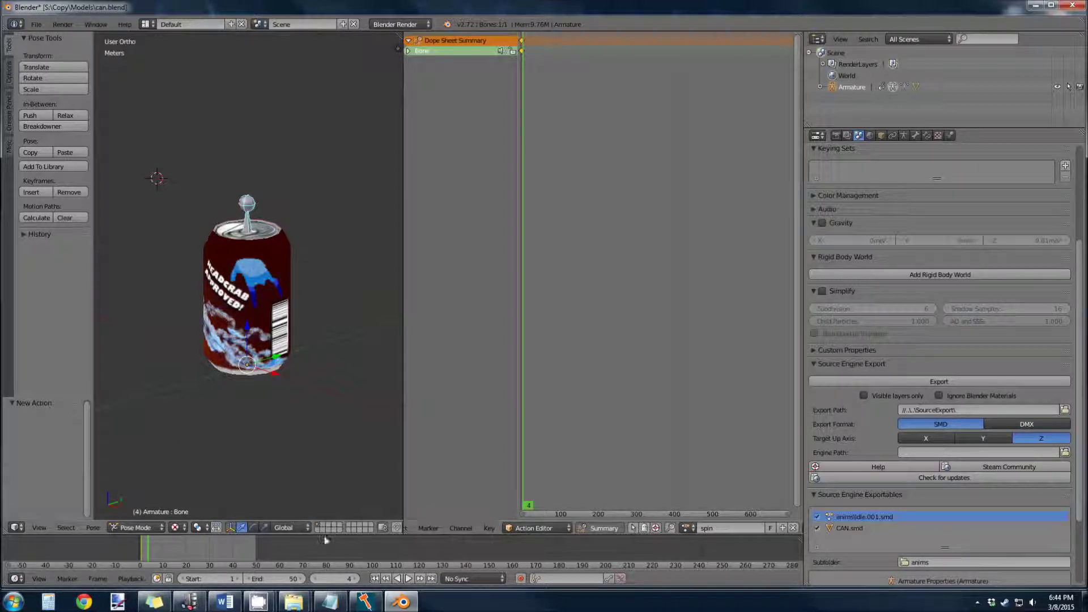
Go to frame 1, select all of spin's keyframes and delete them
{"action": "scroll", "coordinate": [565, 372], "scroll_direction": "up", "scroll_amount": 5}
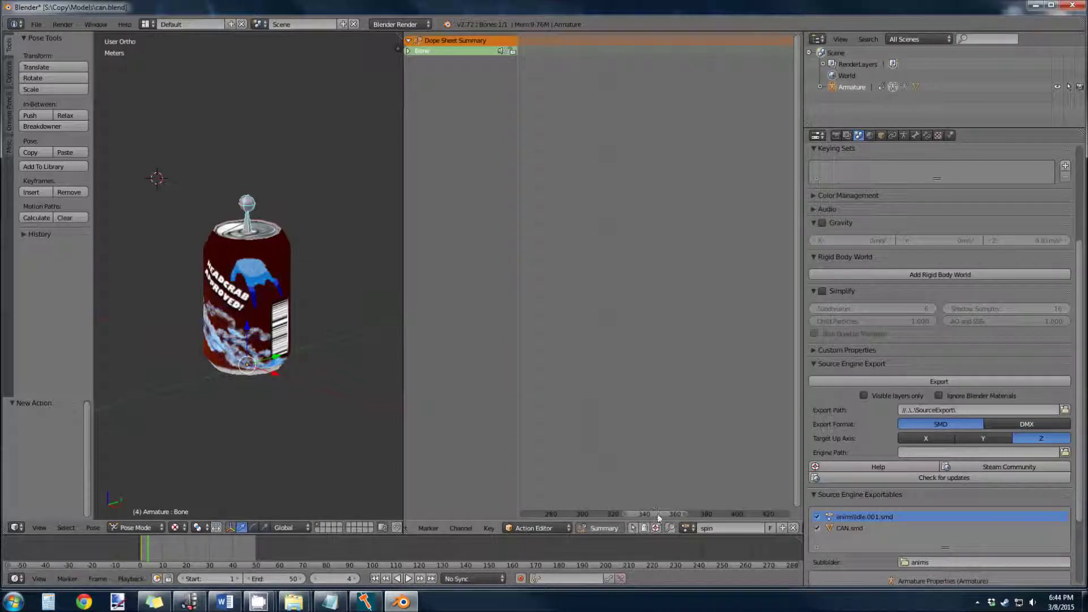
{"action": "left_click_drag", "start_coordinate": [656, 514], "coordinate": [534, 515]}
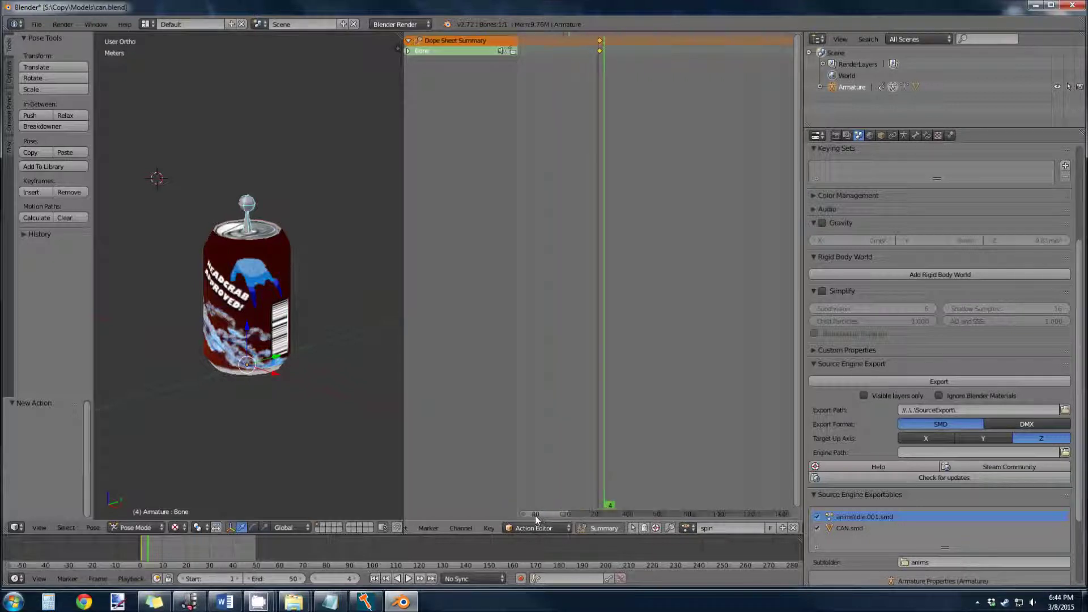
{"action": "left_click", "coordinate": [599, 490]}
{"action": "left_click", "coordinate": [600, 491]}
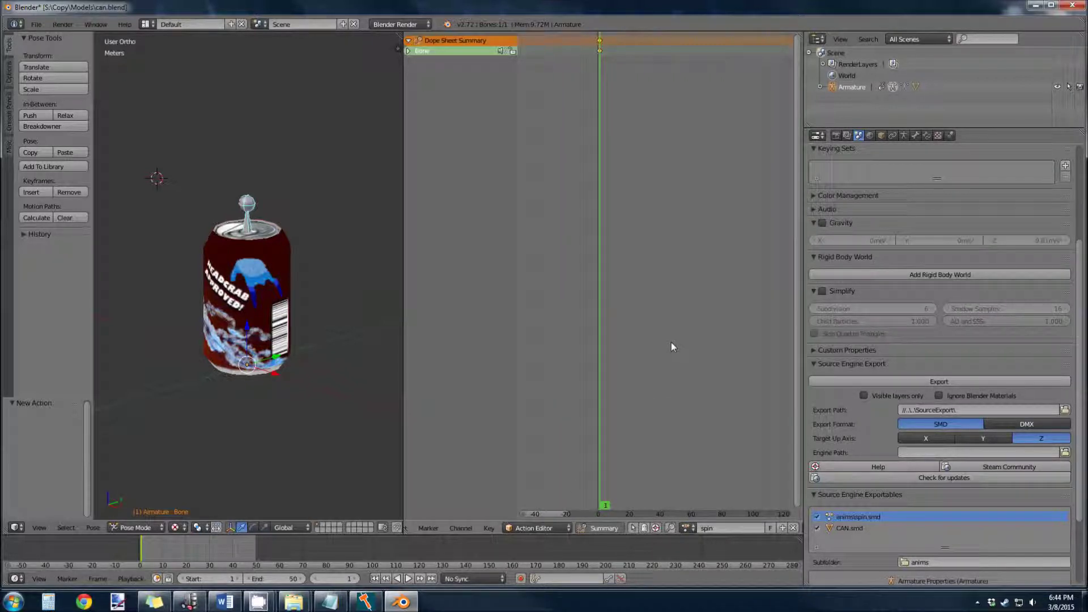
{"action": "key", "text": "a"}
{"action": "key", "text": "x"}
{"action": "left_click", "coordinate": [601, 52]}
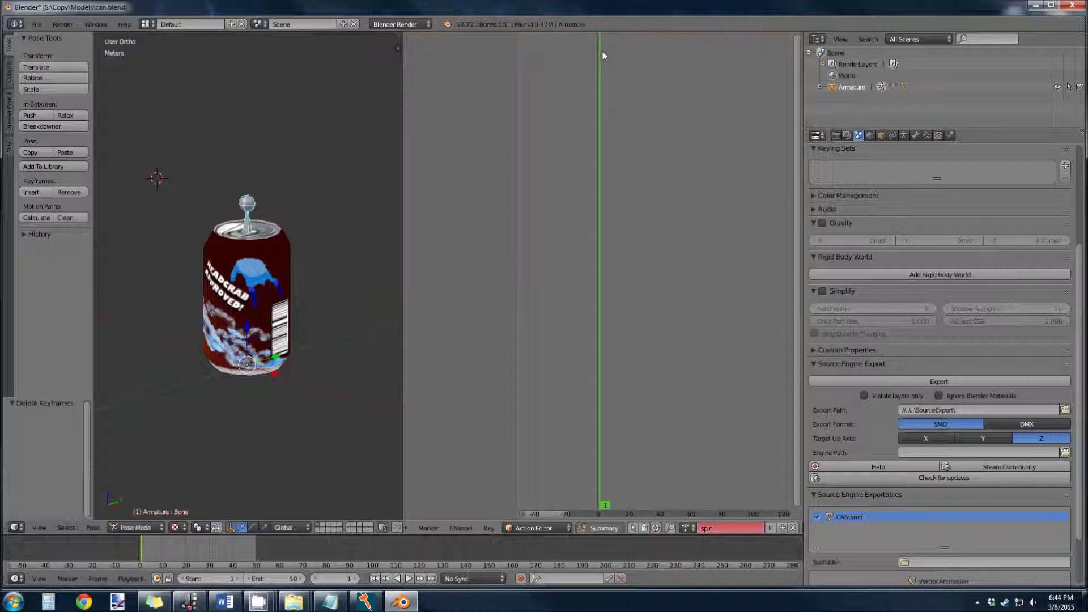
Raise the bone about 1 cm along Z, key LocRot at frame 1, then move to frame 50
{"action": "key", "text": "KP_1"}
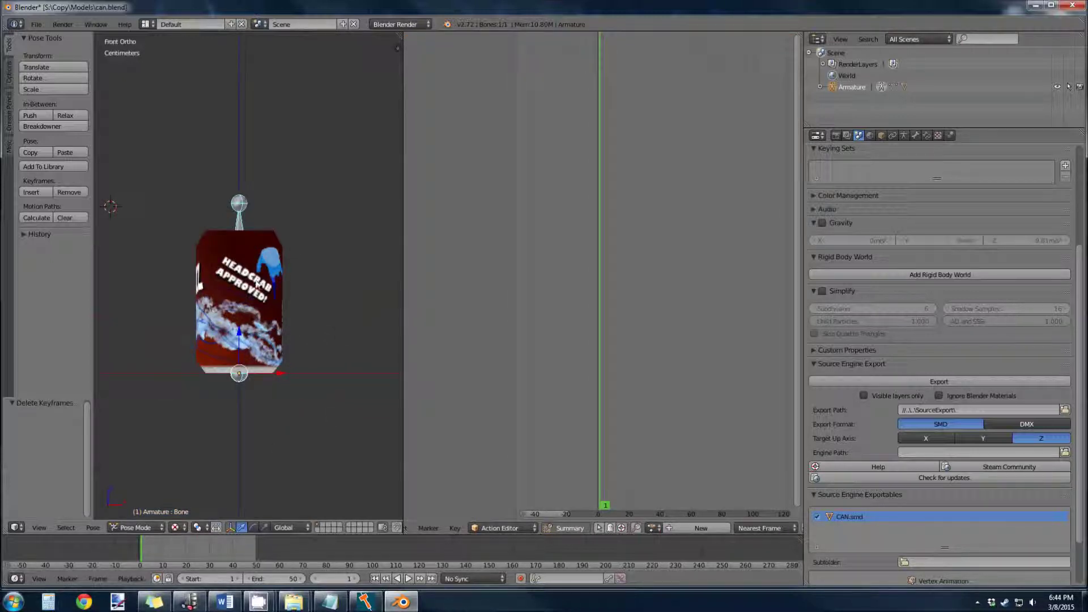
{"action": "key", "text": "g"}
{"action": "key", "text": "z"}
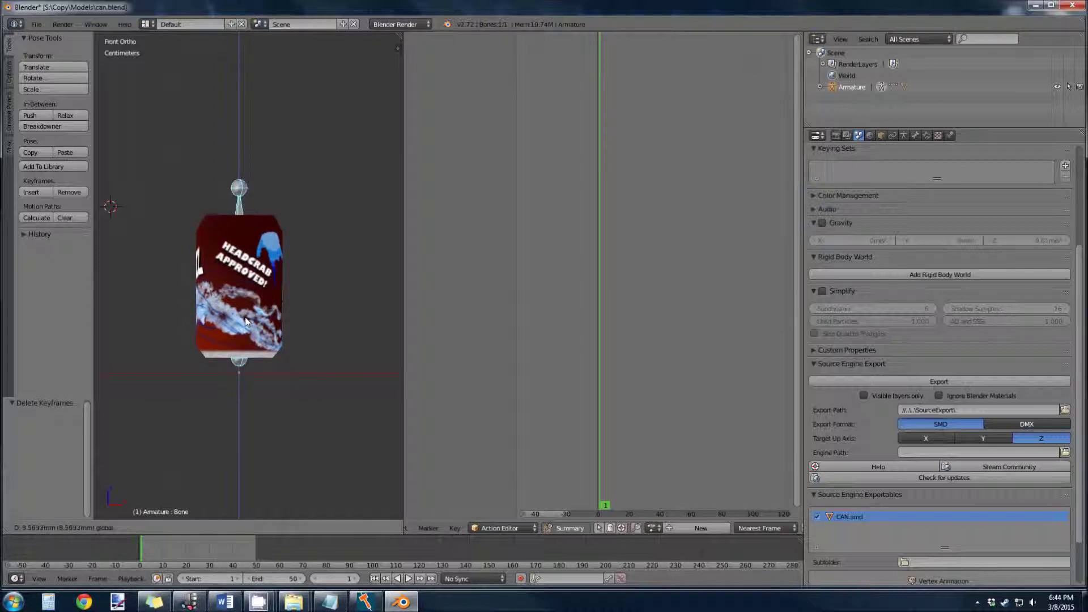
{"action": "left_click", "coordinate": [248, 319]}
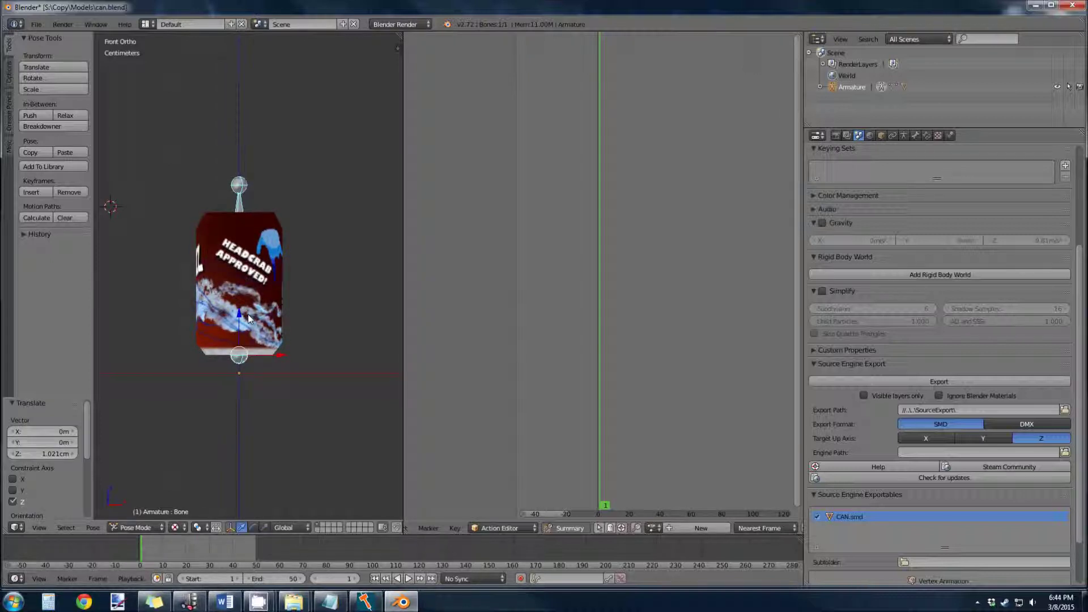
{"action": "key", "text": "i"}
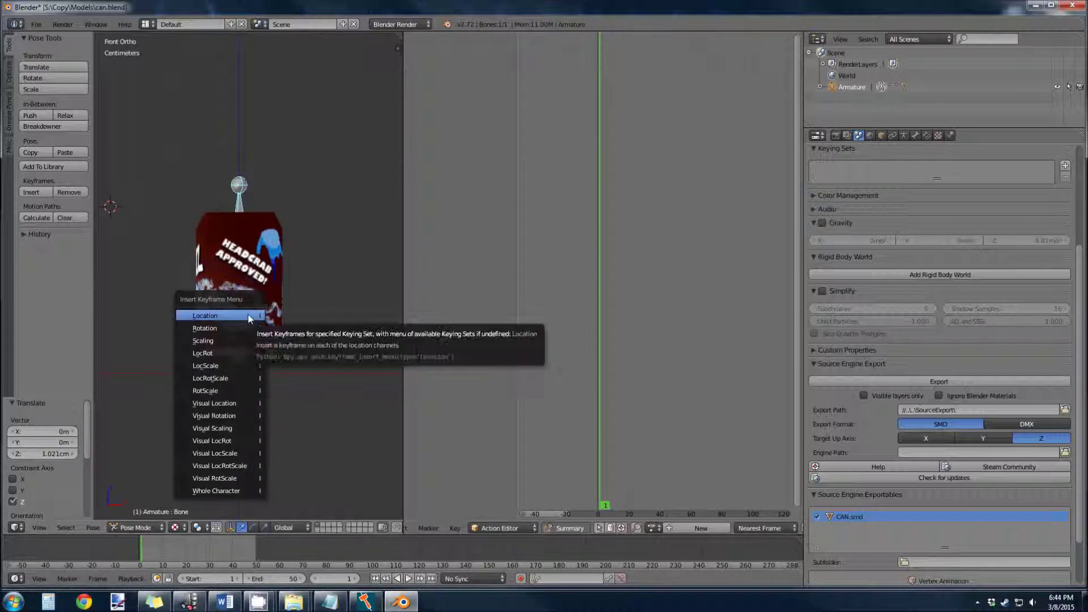
{"action": "left_click", "coordinate": [225, 353]}
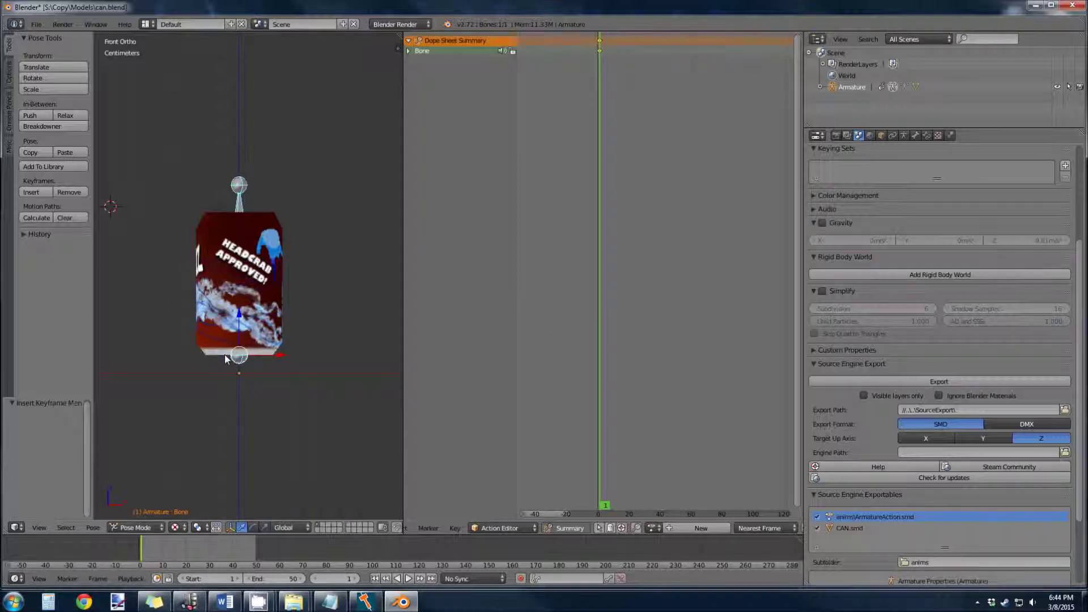
{"action": "left_click", "coordinate": [607, 506]}
{"action": "left_click_drag", "start_coordinate": [612, 509], "coordinate": [676, 511]}
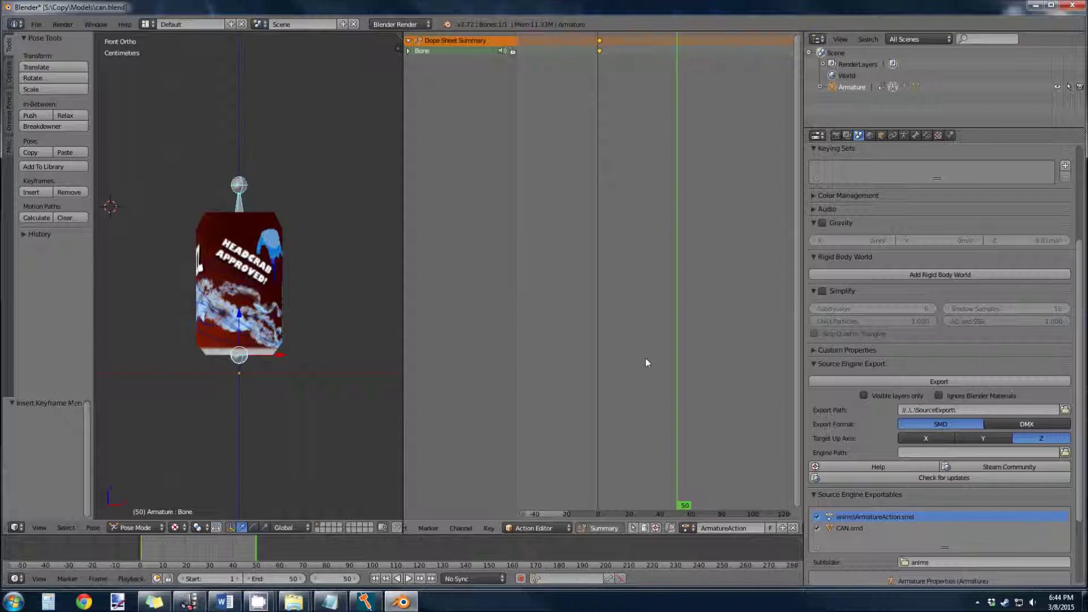
Set the bone's rotation mode to ZYX Euler in the Bone properties
{"action": "left_click", "coordinate": [916, 136]}
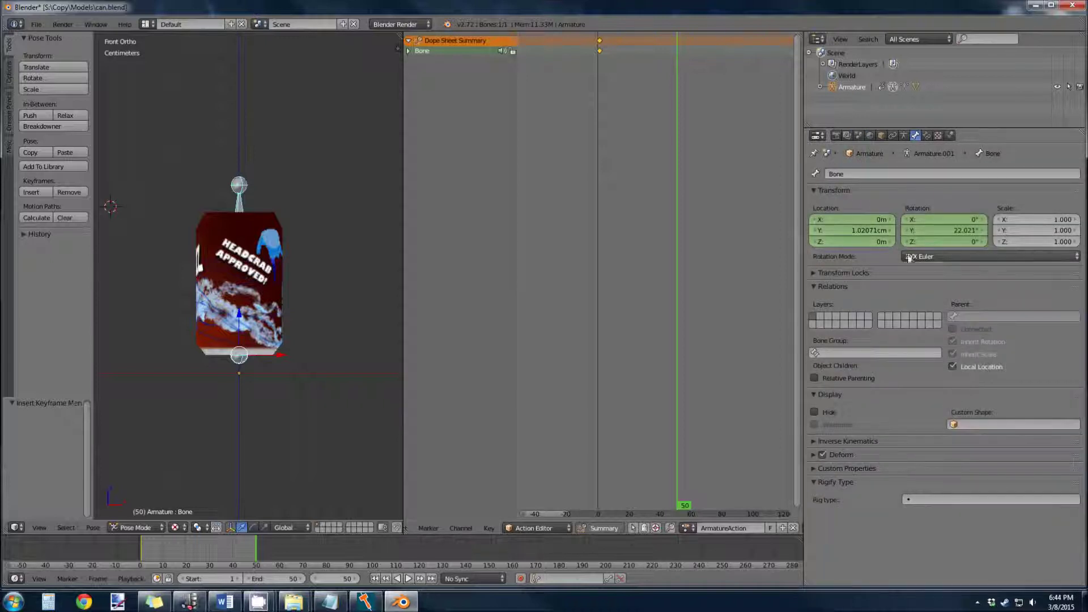
{"action": "left_click", "coordinate": [937, 257]}
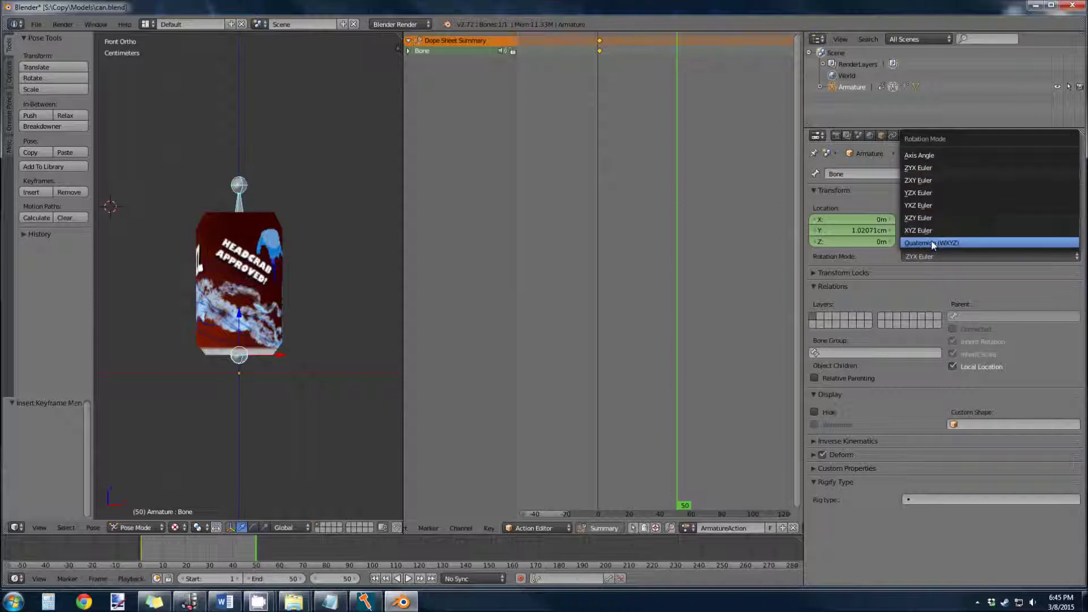
{"action": "left_click", "coordinate": [966, 245]}
{"action": "left_click", "coordinate": [942, 268]}
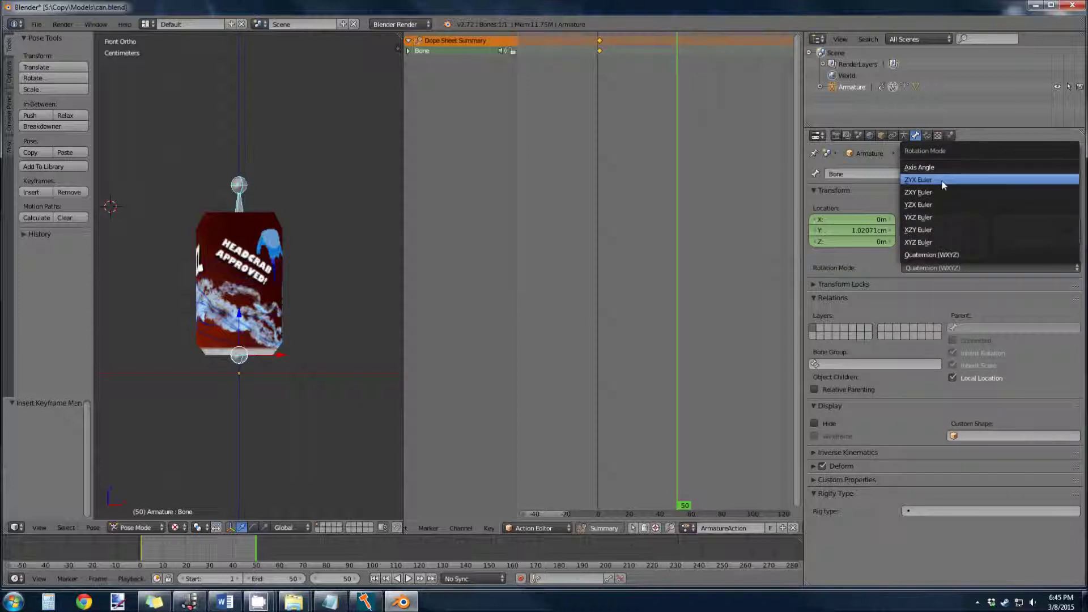
{"action": "left_click", "coordinate": [941, 181]}
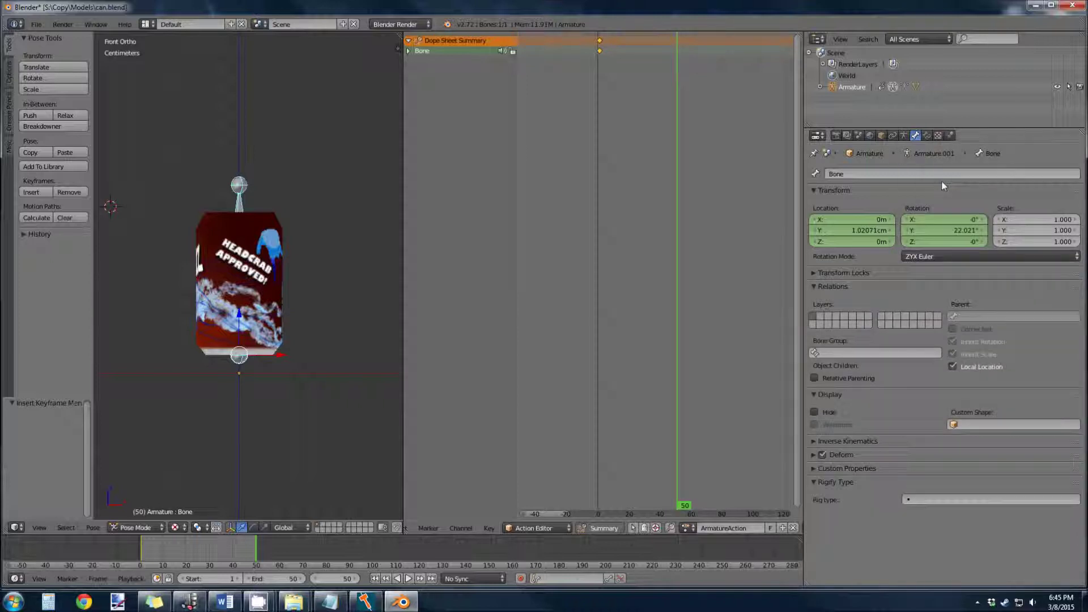
Set the bone's Y rotation to 360° and key LocRot at frame 50
{"action": "left_click", "coordinate": [933, 229]}
{"action": "type", "text": "360"}
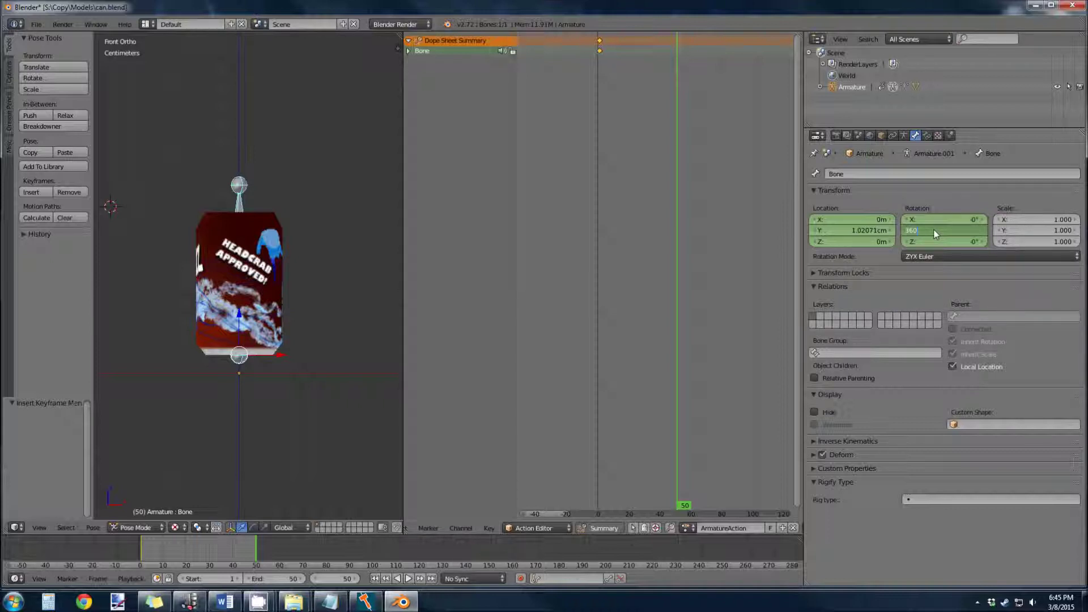
{"action": "key", "text": "Return"}
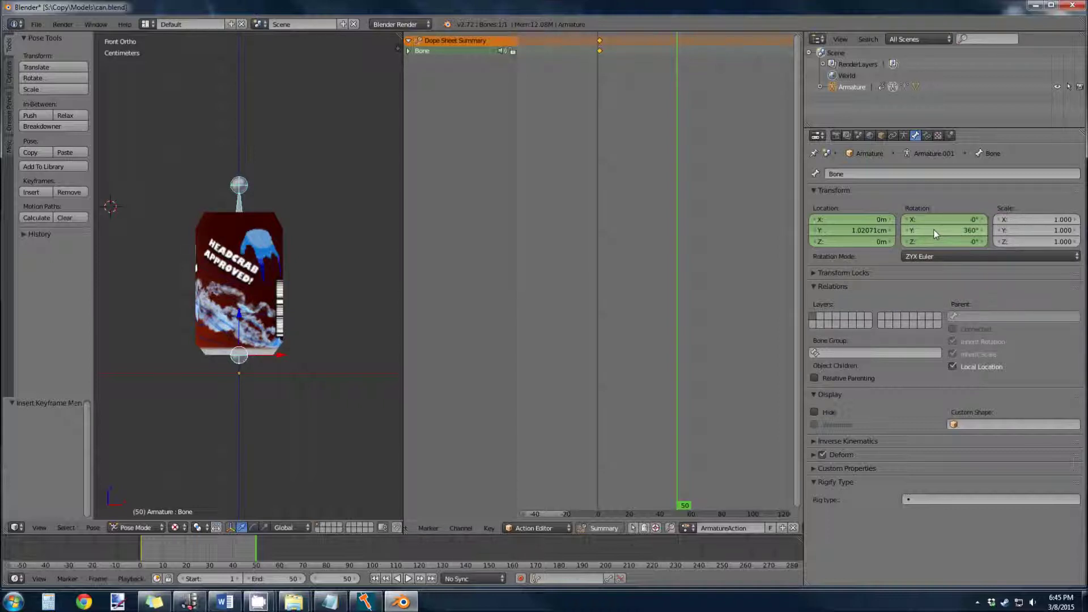
{"action": "key", "text": "i"}
{"action": "left_click", "coordinate": [301, 206]}
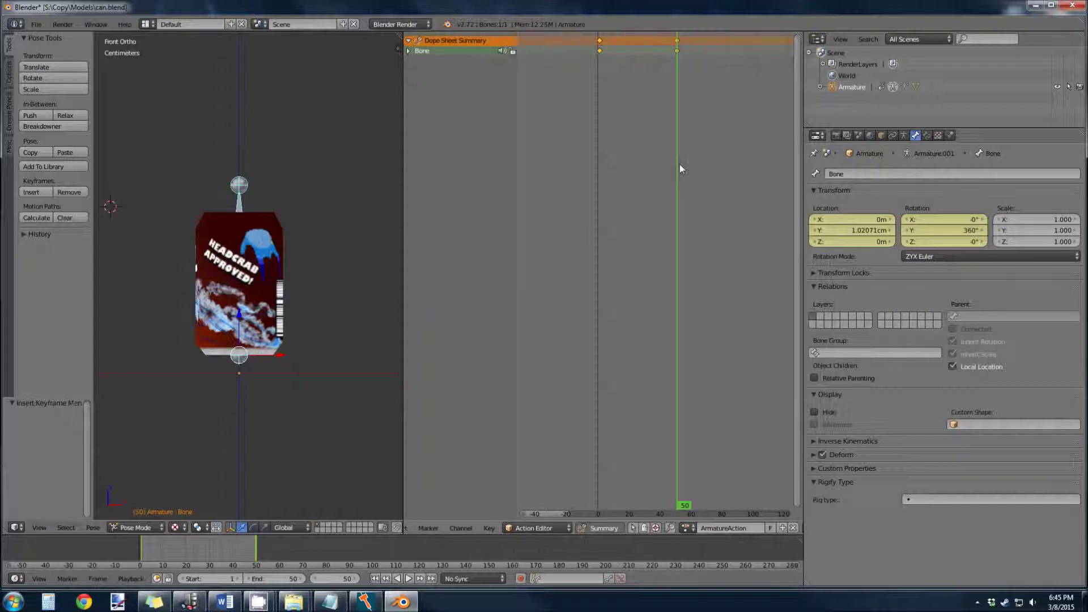
Back at frame 1, set Y rotation to 0°, key LocRot, and play the spin
{"action": "left_click_drag", "start_coordinate": [677, 179], "coordinate": [600, 188]}
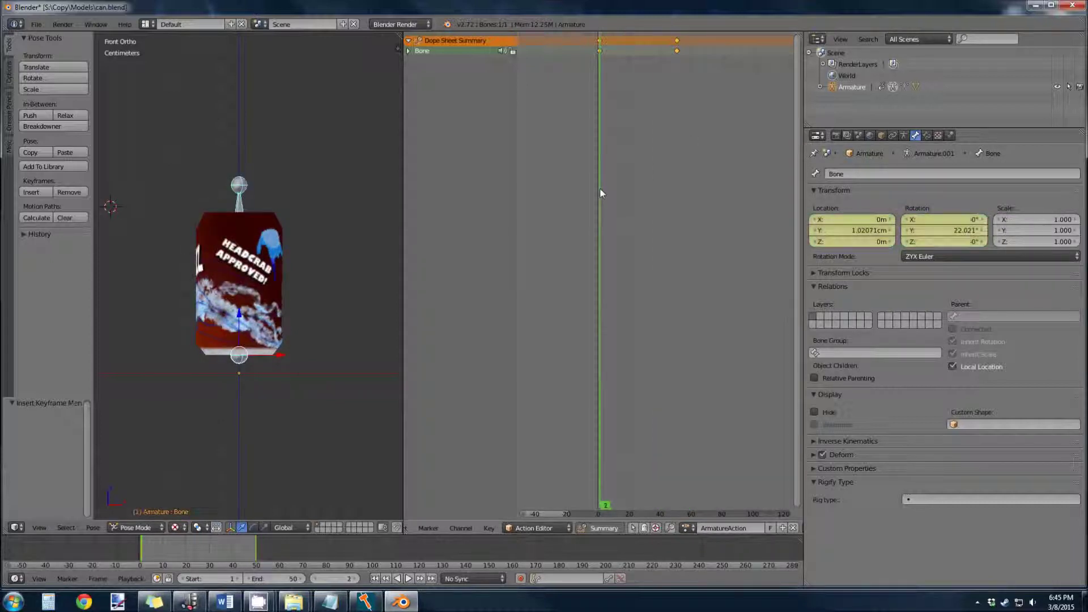
{"action": "left_click", "coordinate": [931, 233]}
{"action": "type", "text": "0"}
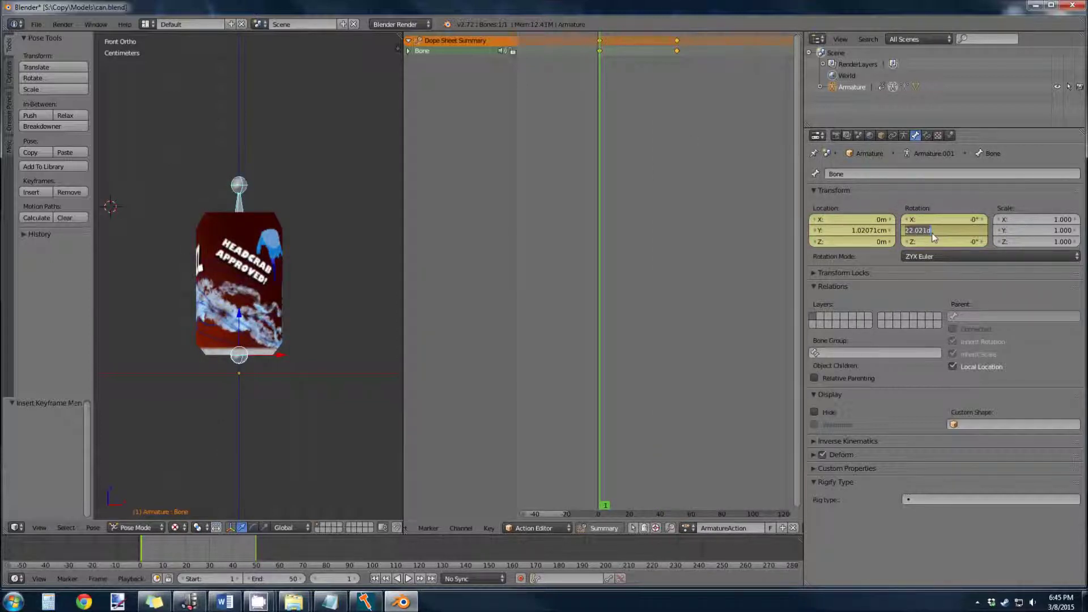
{"action": "key", "text": "Return"}
{"action": "key", "text": "i"}
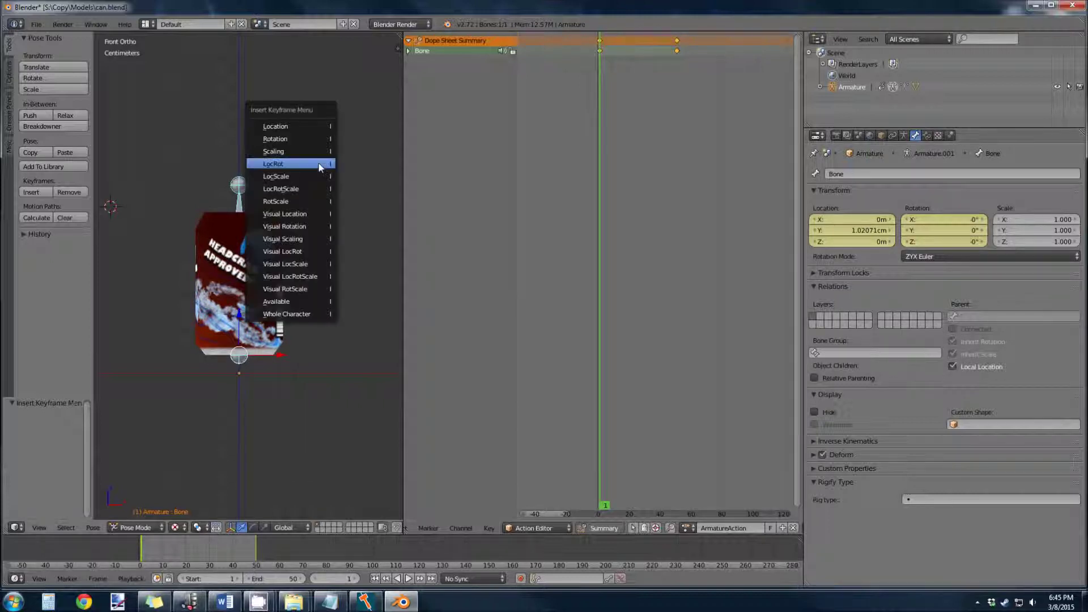
{"action": "left_click", "coordinate": [319, 164]}
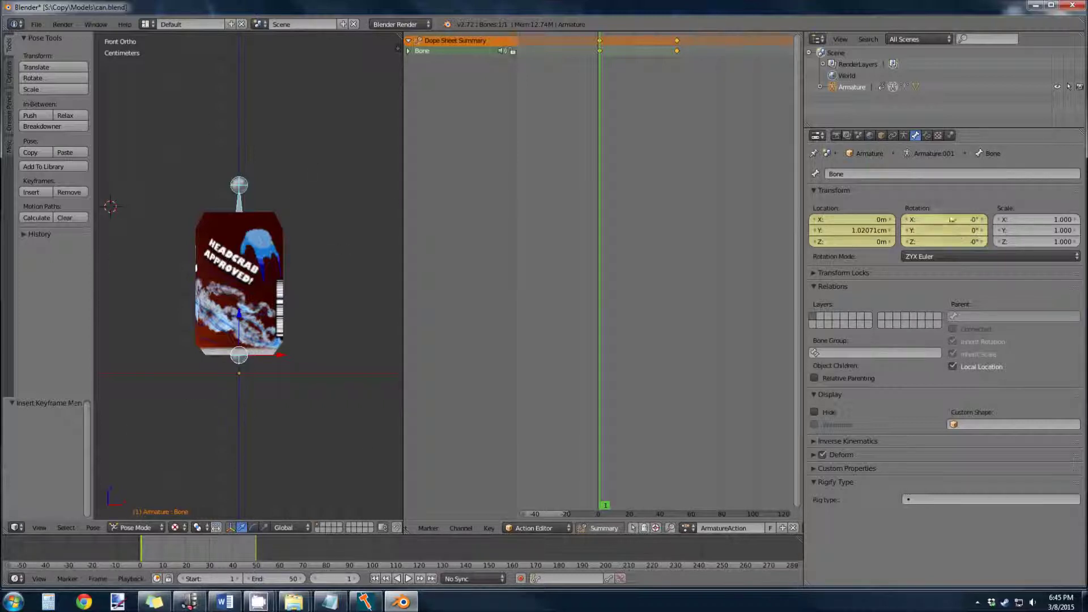
{"action": "left_click", "coordinate": [408, 578]}
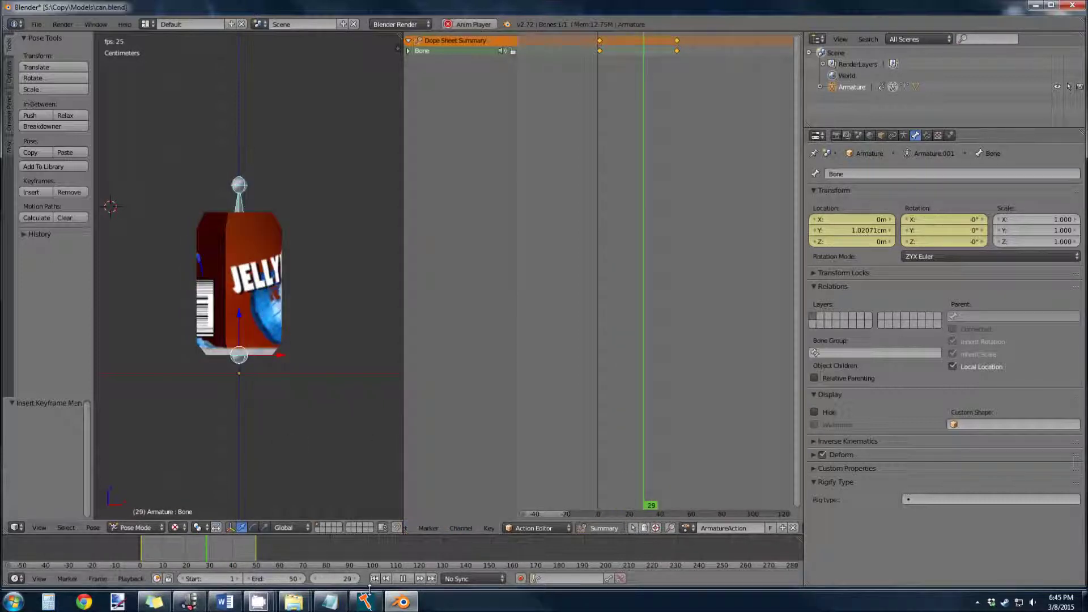
Stop playback and divide the dope sheet area into two stacked Action Editors
{"action": "left_click", "coordinate": [405, 579]}
{"action": "left_click_drag", "start_coordinate": [406, 532], "coordinate": [421, 248]}
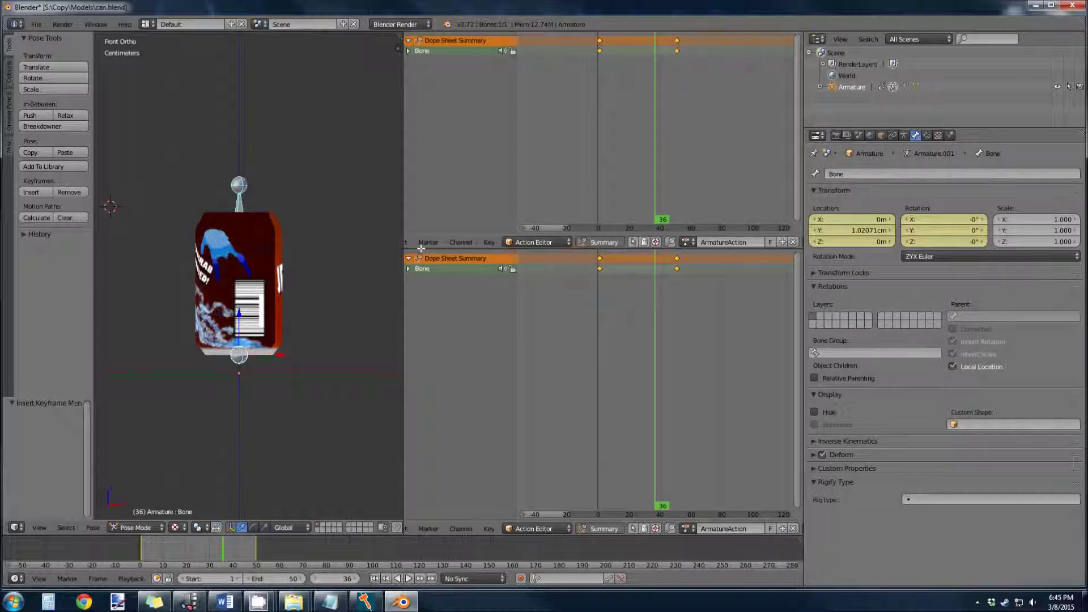
Switch the lower area to the Graph Editor, widen the editors, and zoom to fit the curves
{"action": "scroll", "coordinate": [416, 528], "scroll_direction": "down", "scroll_amount": 1}
{"action": "scroll", "coordinate": [417, 530], "scroll_direction": "up", "scroll_amount": 5}
{"action": "left_click", "coordinate": [417, 529]}
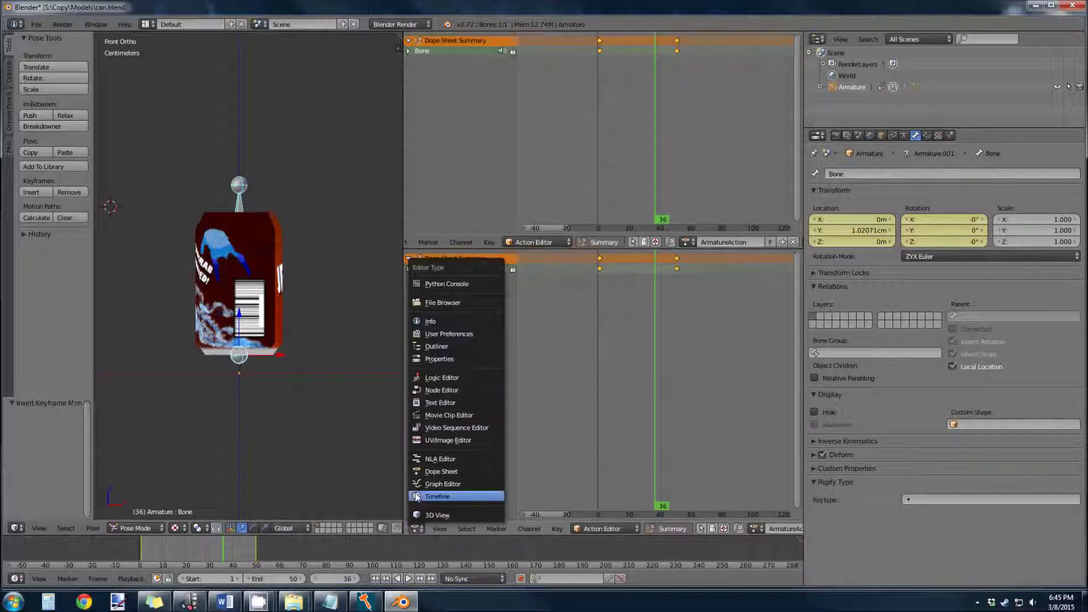
{"action": "left_click", "coordinate": [424, 484]}
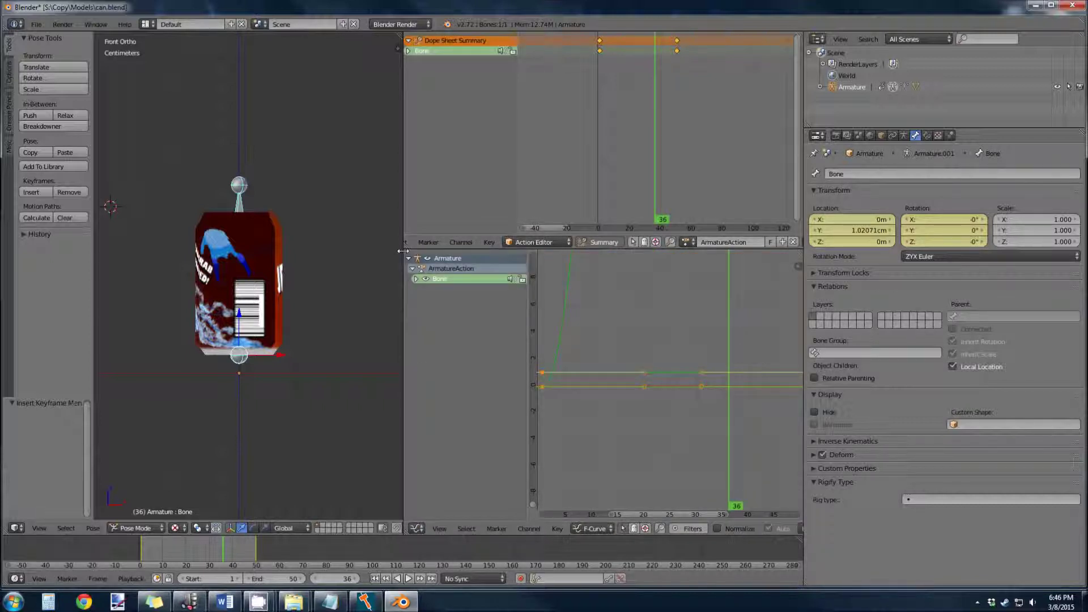
{"action": "left_click_drag", "start_coordinate": [402, 251], "coordinate": [348, 251]}
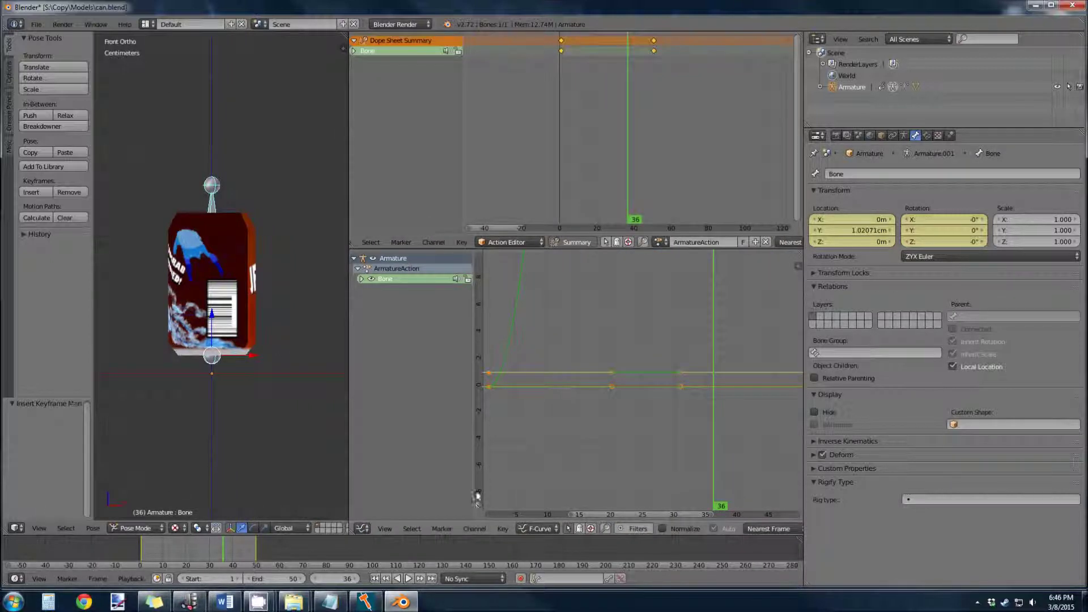
{"action": "left_click_drag", "start_coordinate": [477, 504], "coordinate": [476, 127]}
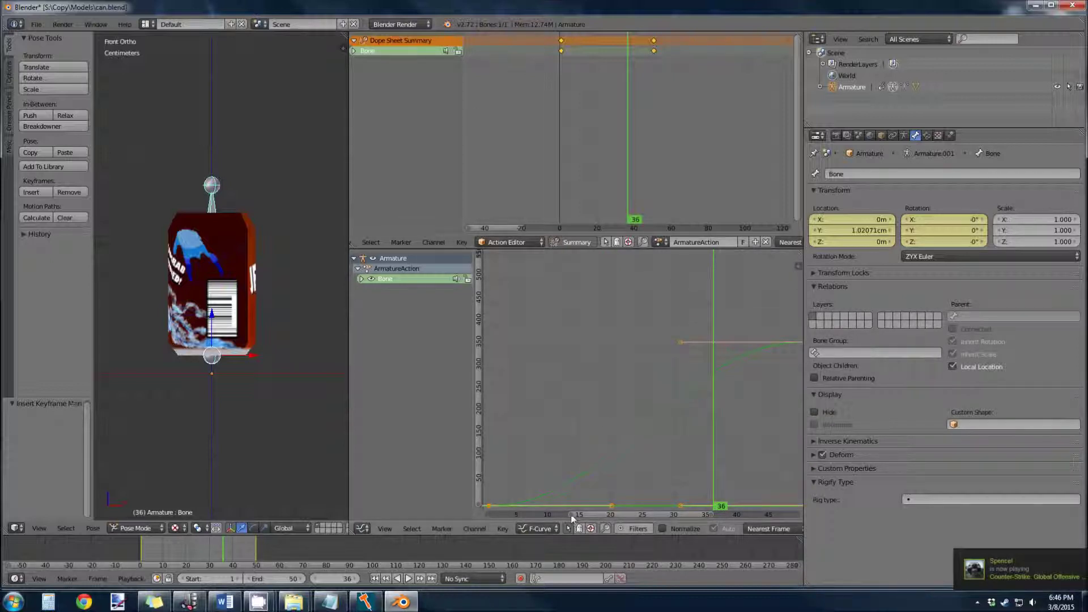
{"action": "left_click_drag", "start_coordinate": [572, 519], "coordinate": [744, 516]}
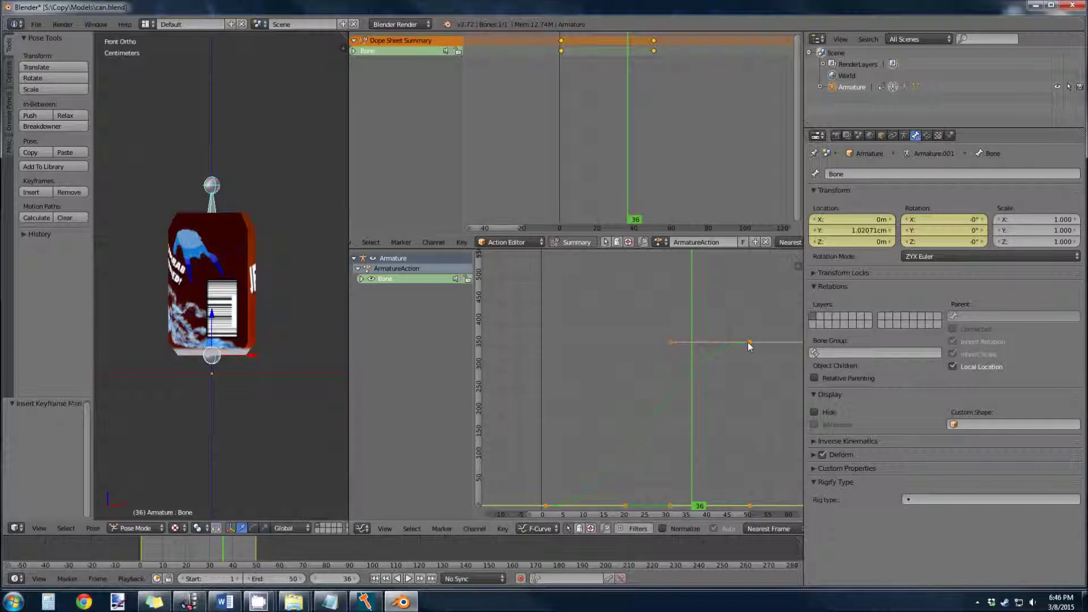
{"action": "scroll", "coordinate": [679, 406], "scroll_direction": "down", "scroll_amount": 1}
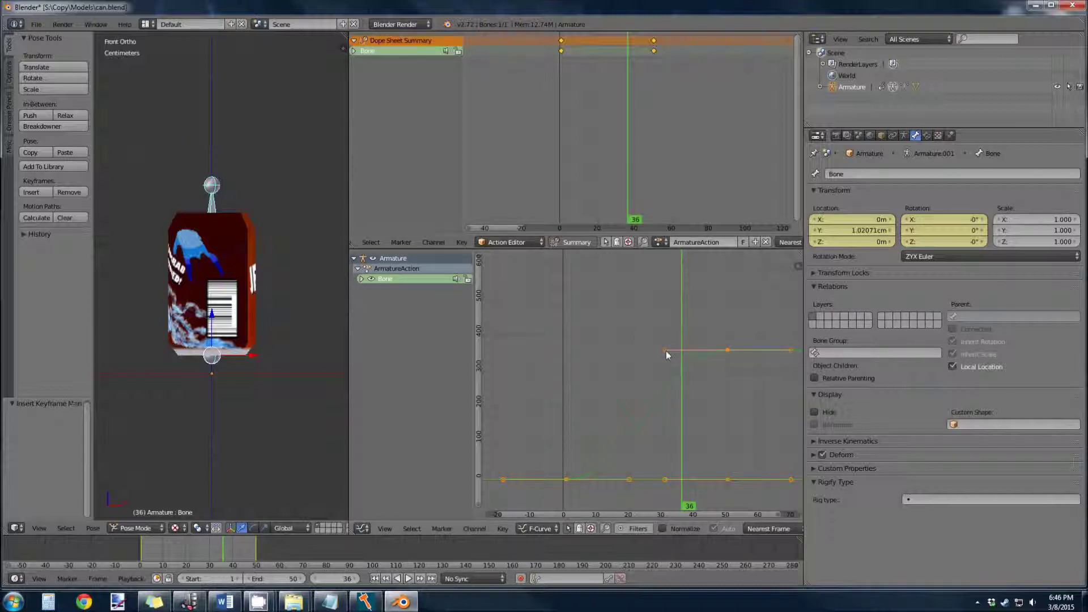
Move the first Y rotation key to frame 0, value 0, and reposition the end key for a straight ramp
{"action": "right_click_drag", "start_coordinate": [665, 355], "coordinate": [555, 488]}
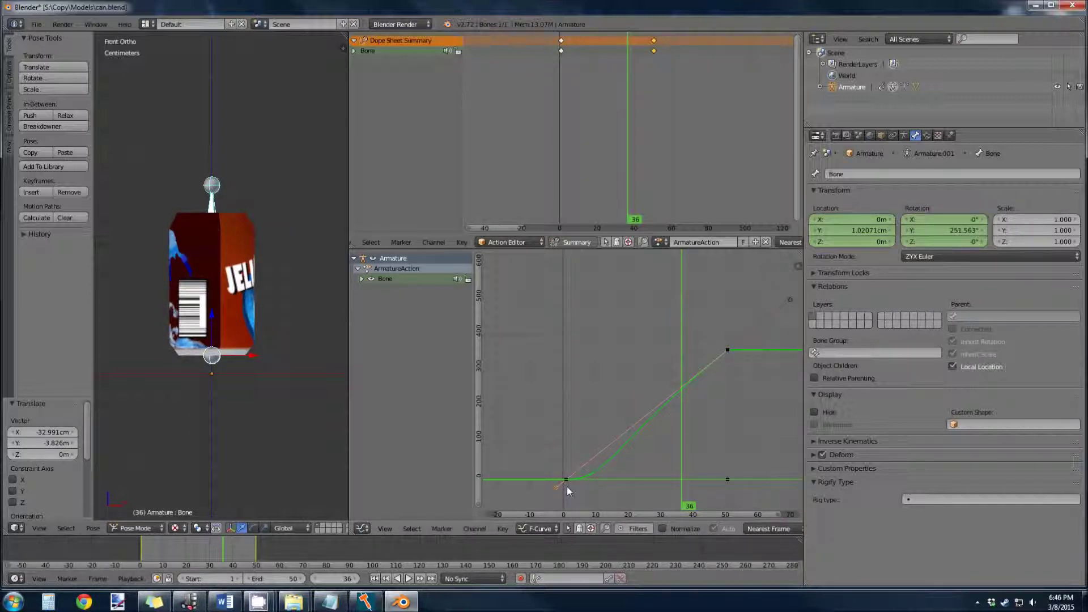
{"action": "right_click", "coordinate": [565, 480]}
{"action": "left_click", "coordinate": [362, 280]}
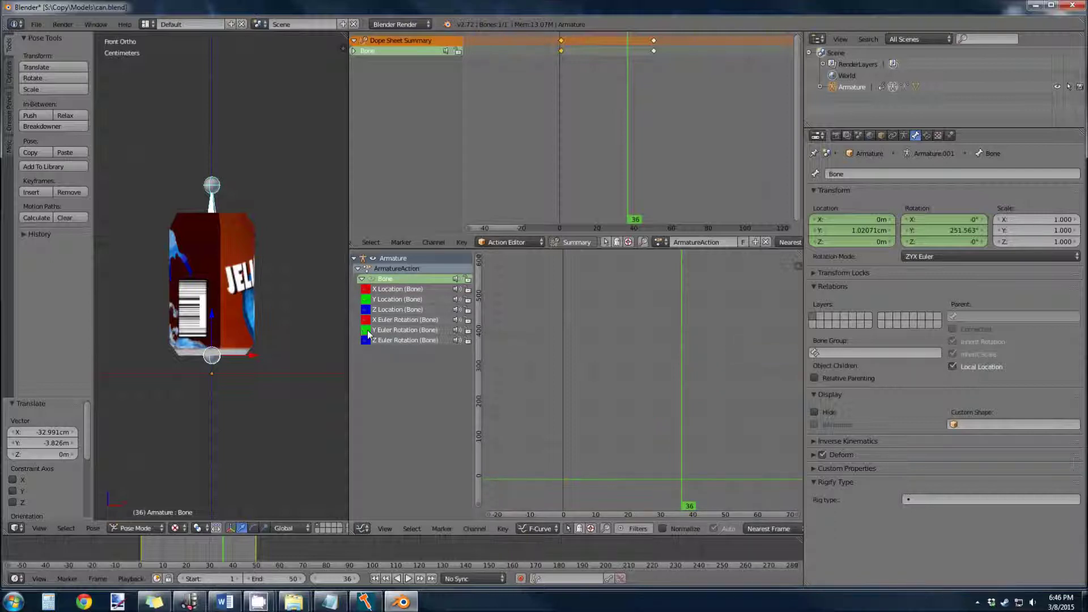
{"action": "right_click", "coordinate": [630, 482]}
{"action": "key", "text": "g"}
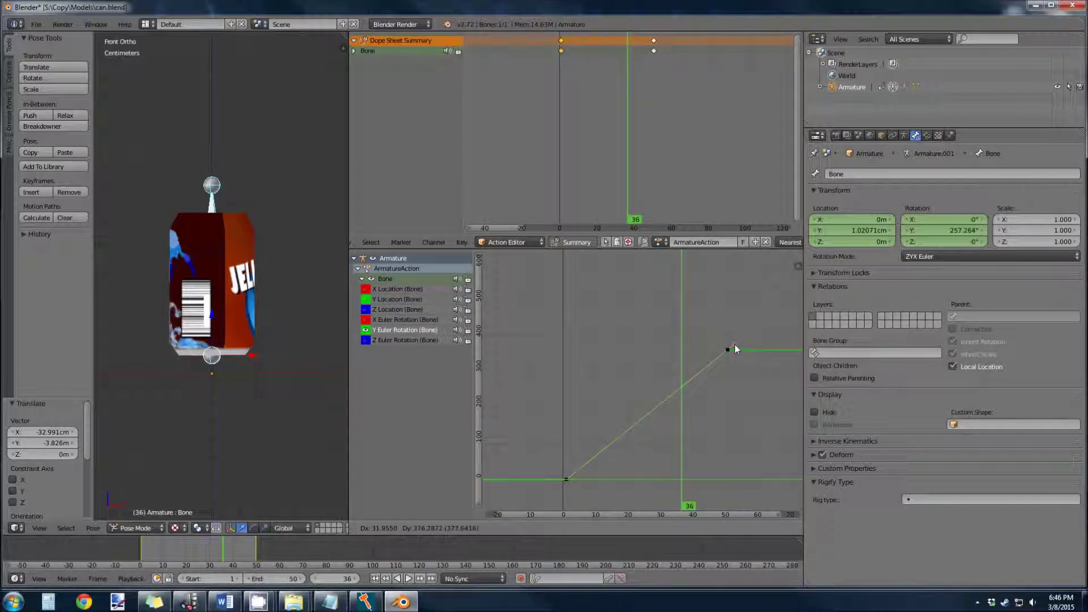
{"action": "left_click", "coordinate": [734, 347]}
While the animation plays, rename the action 'spin' (becoming spin.001), then stop playback
{"action": "key", "text": "alt+a"}
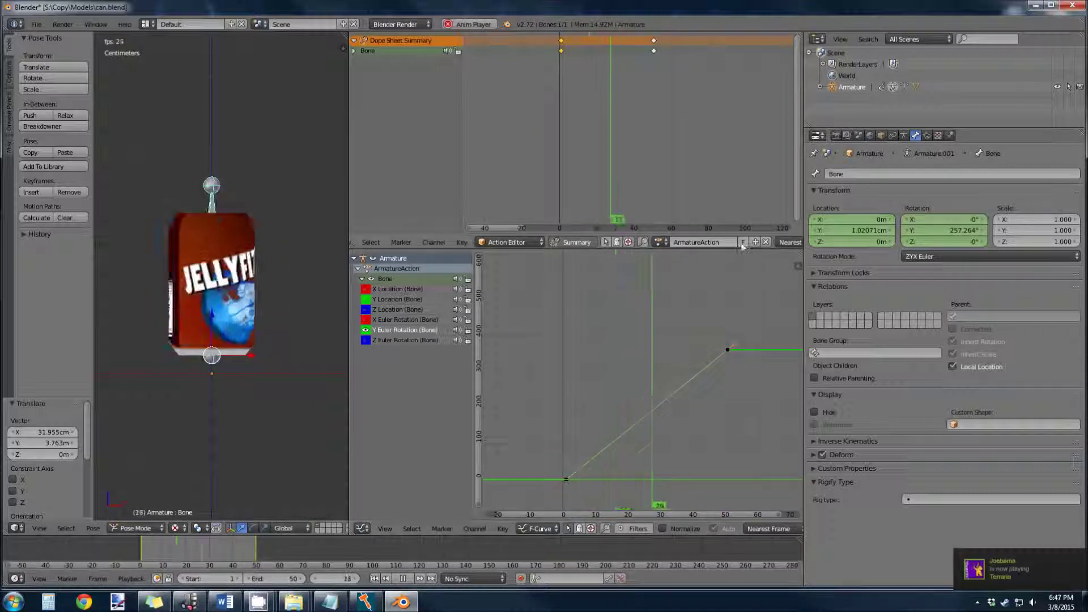
{"action": "left_click", "coordinate": [693, 243]}
{"action": "type", "text": "spin"}
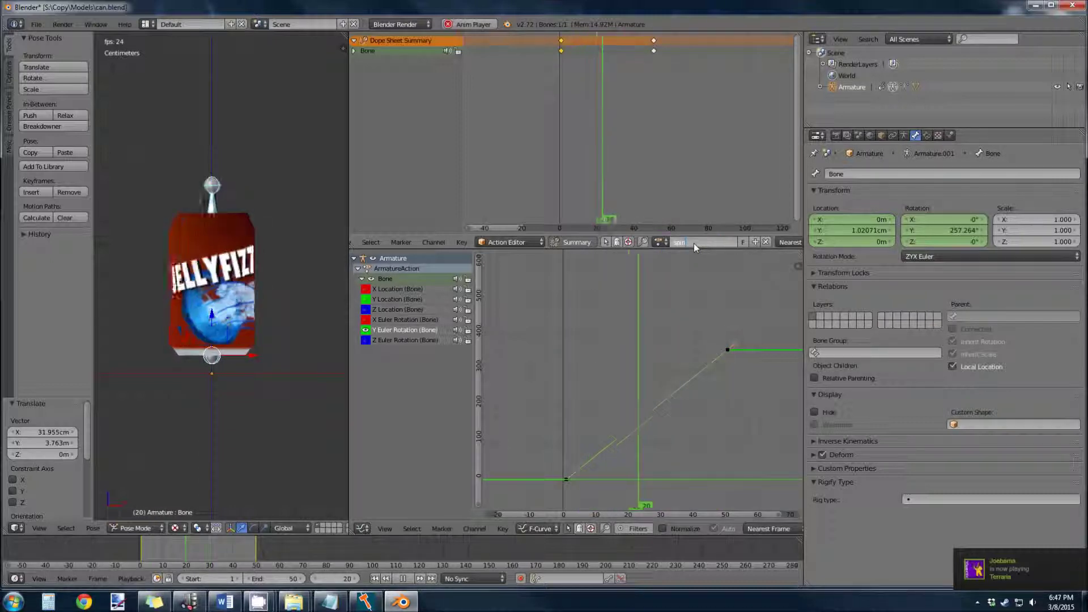
{"action": "key", "text": "Return"}
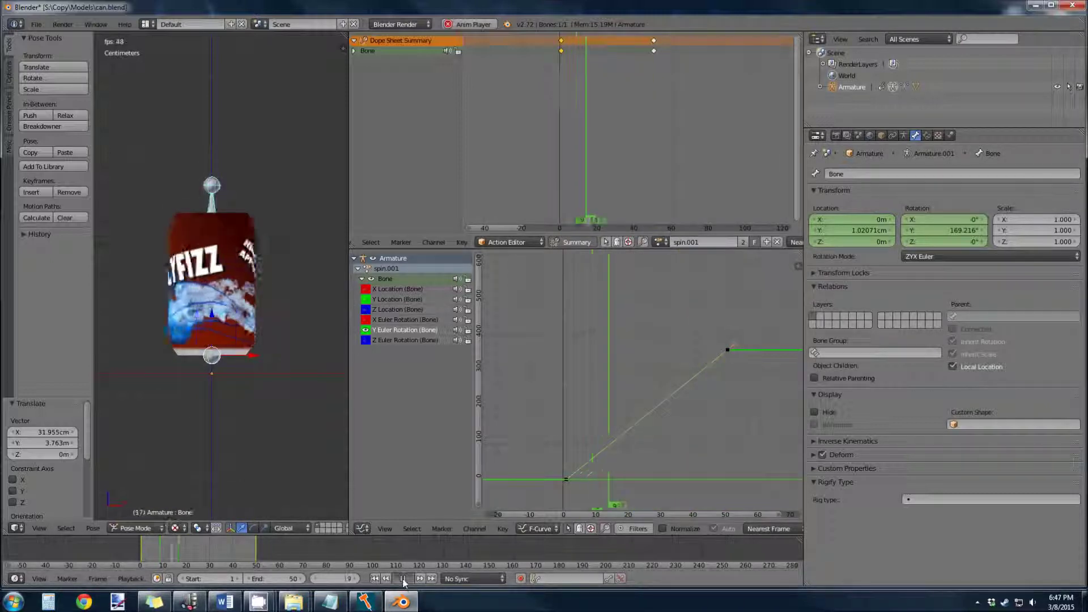
{"action": "key", "text": "alt+a"}
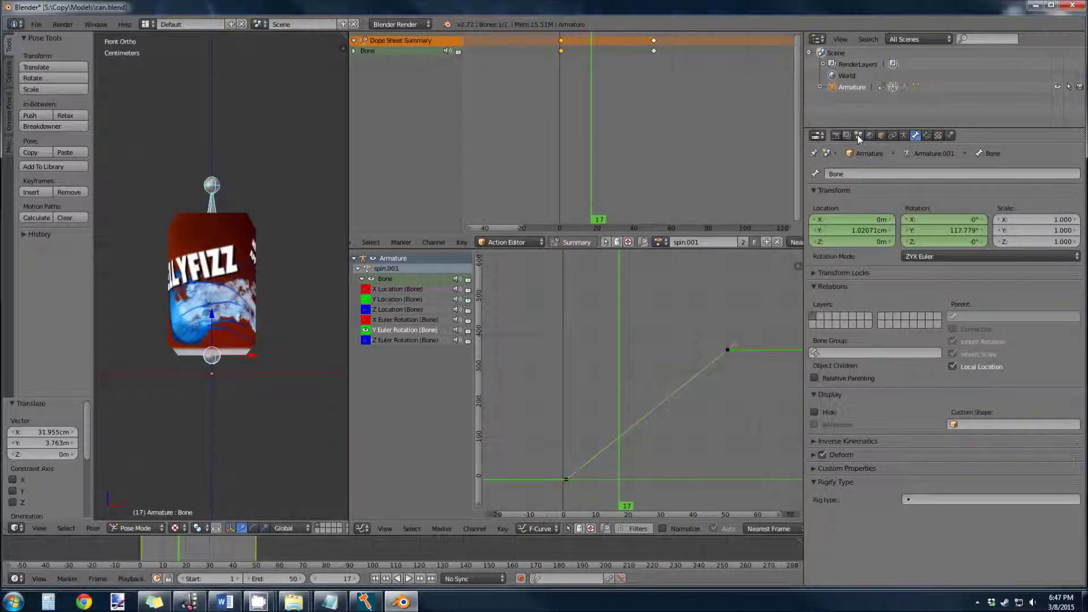
Set the Source Engine export path to the SourceExport folder in Scene properties
{"action": "left_click", "coordinate": [858, 137]}
{"action": "left_click_drag", "start_coordinate": [1080, 270], "coordinate": [1082, 340]}
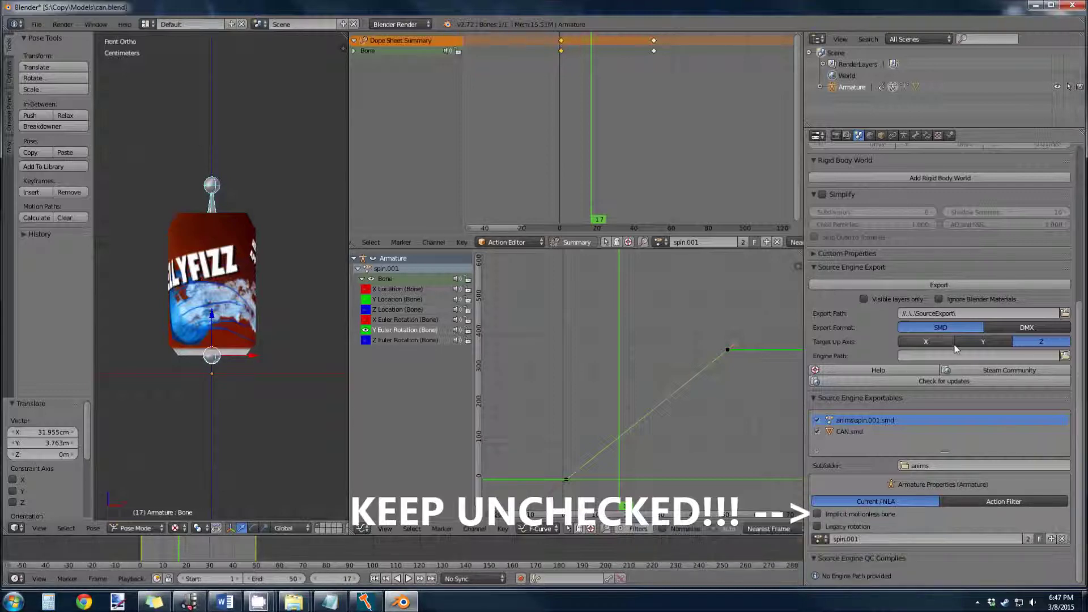
{"action": "left_click", "coordinate": [1065, 313]}
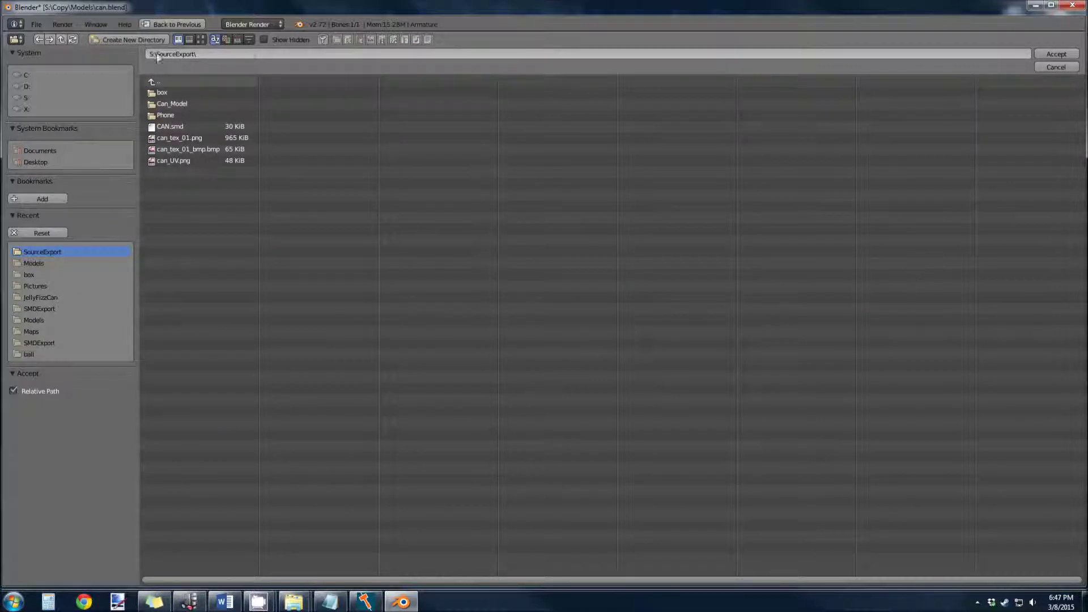
{"action": "left_click", "coordinate": [1042, 54]}
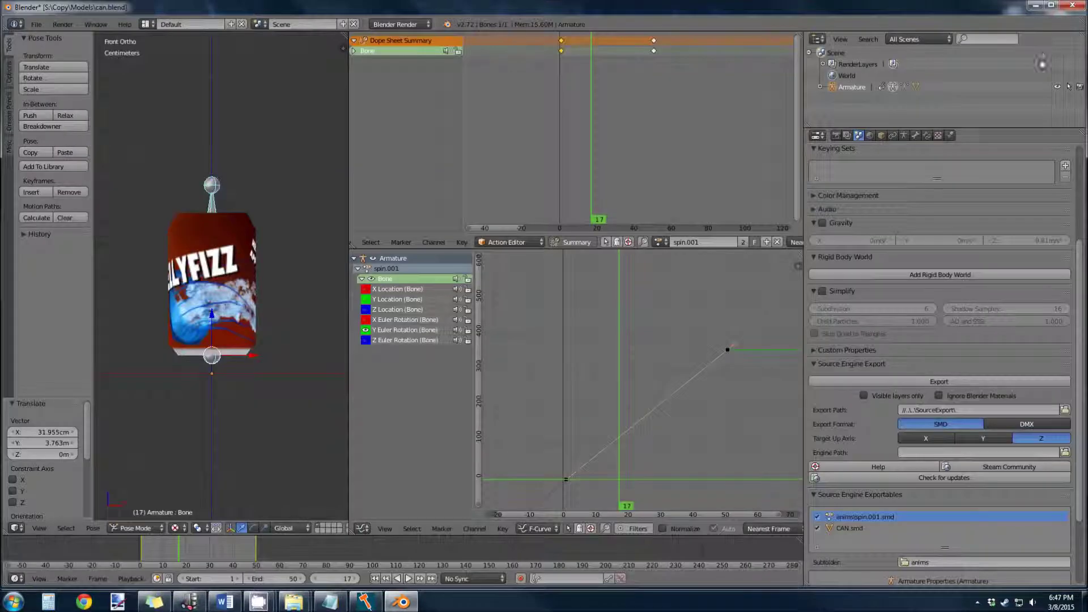
Export only the animation as anims\spin.001.smd, then minimize Blender
{"action": "left_click", "coordinate": [950, 379]}
{"action": "left_click", "coordinate": [937, 391]}
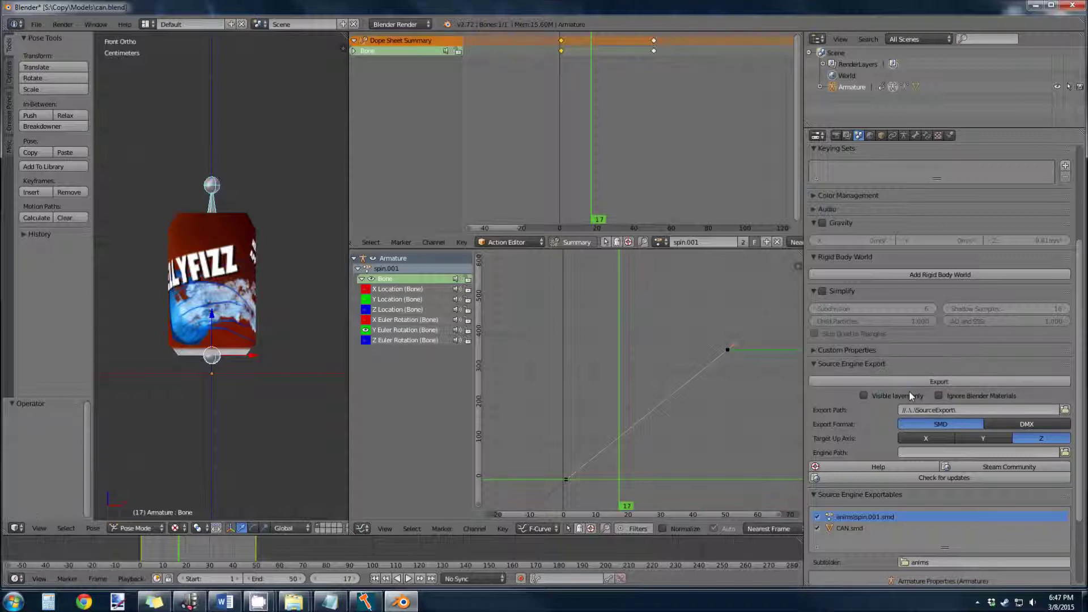
{"action": "left_click", "coordinate": [896, 382]}
{"action": "left_click", "coordinate": [887, 374]}
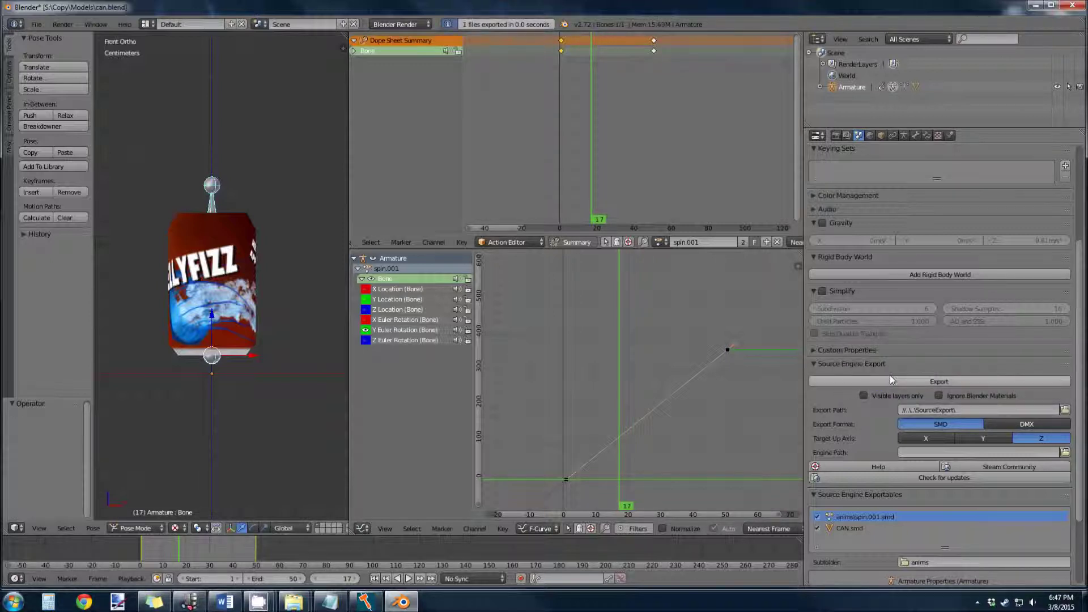
{"action": "left_click", "coordinate": [1035, 5]}
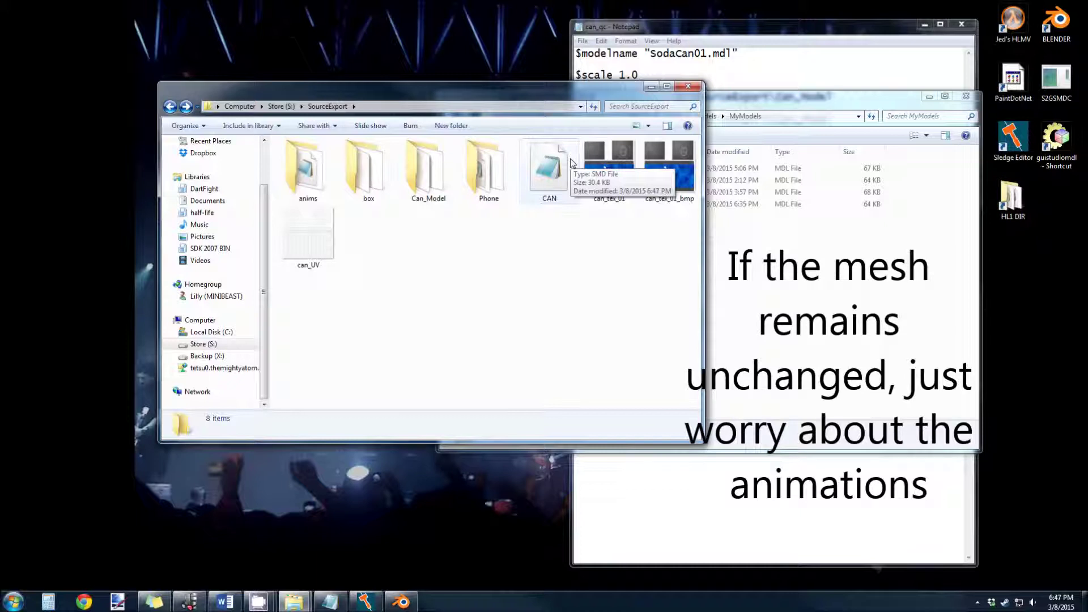
Merge the exported anims folder into Can_Model, then open Can_Model and bring up can_qc's options
{"action": "left_click_drag", "start_coordinate": [430, 91], "coordinate": [363, 89]}
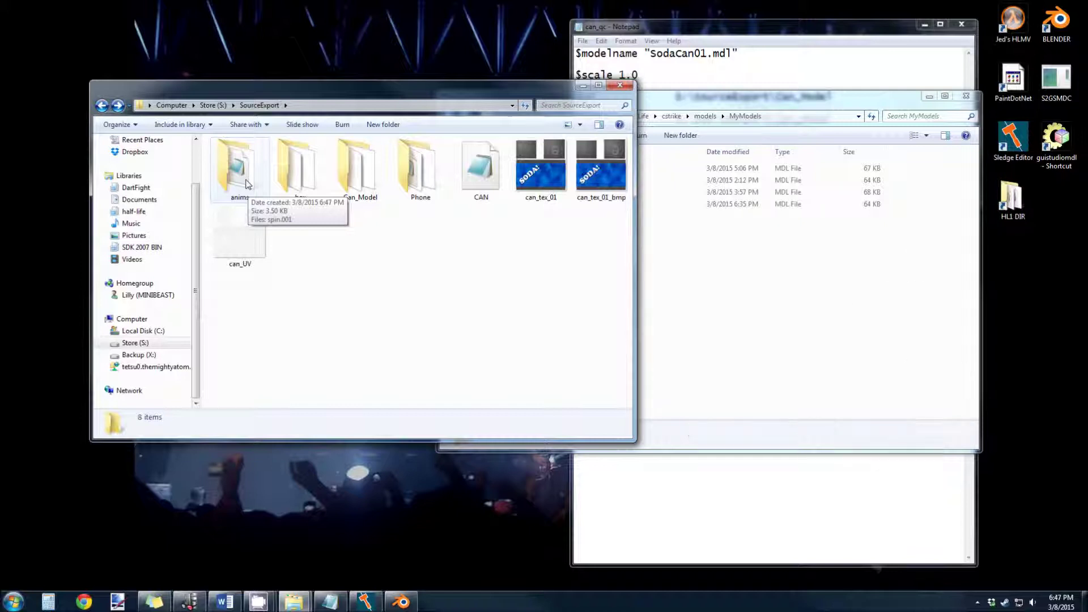
{"action": "left_click_drag", "start_coordinate": [246, 183], "coordinate": [361, 180]}
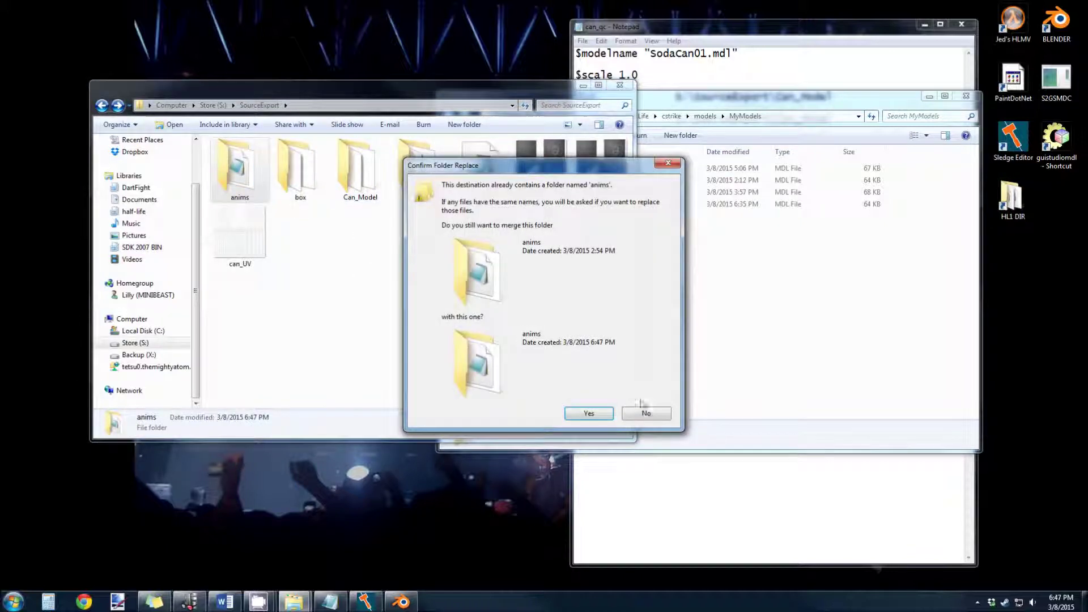
{"action": "left_click", "coordinate": [609, 418]}
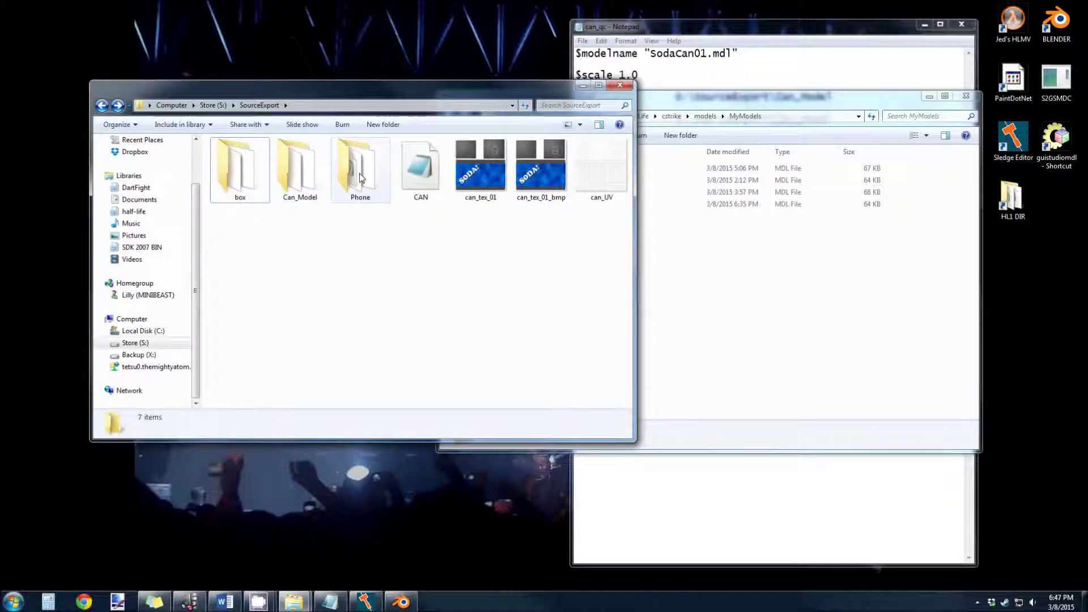
{"action": "double_click", "coordinate": [297, 172]}
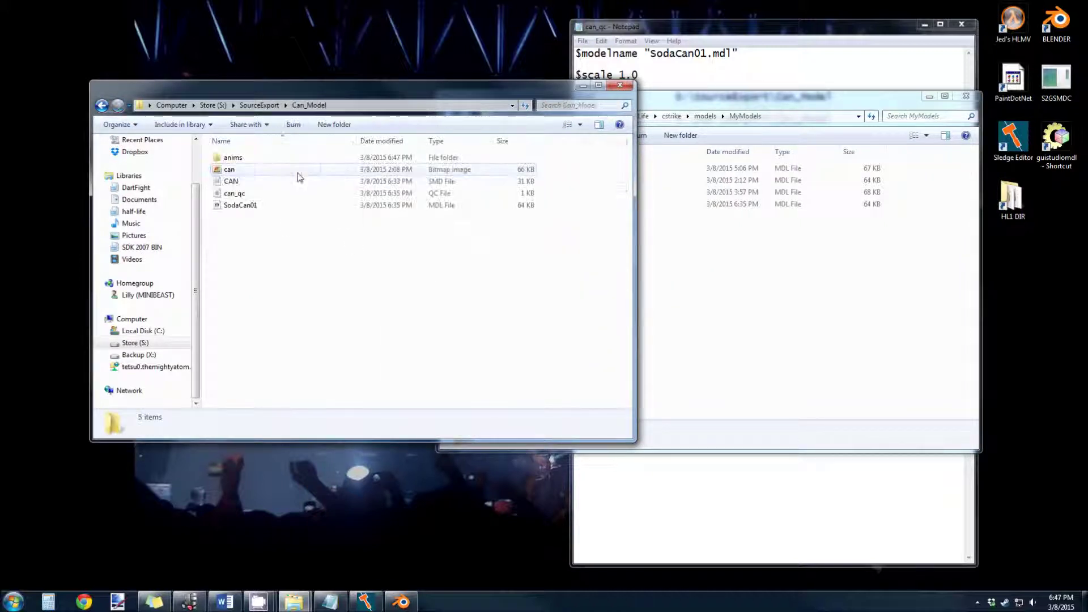
{"action": "right_click", "coordinate": [235, 195]}
{"action": "mouse_move", "coordinate": [282, 232]}
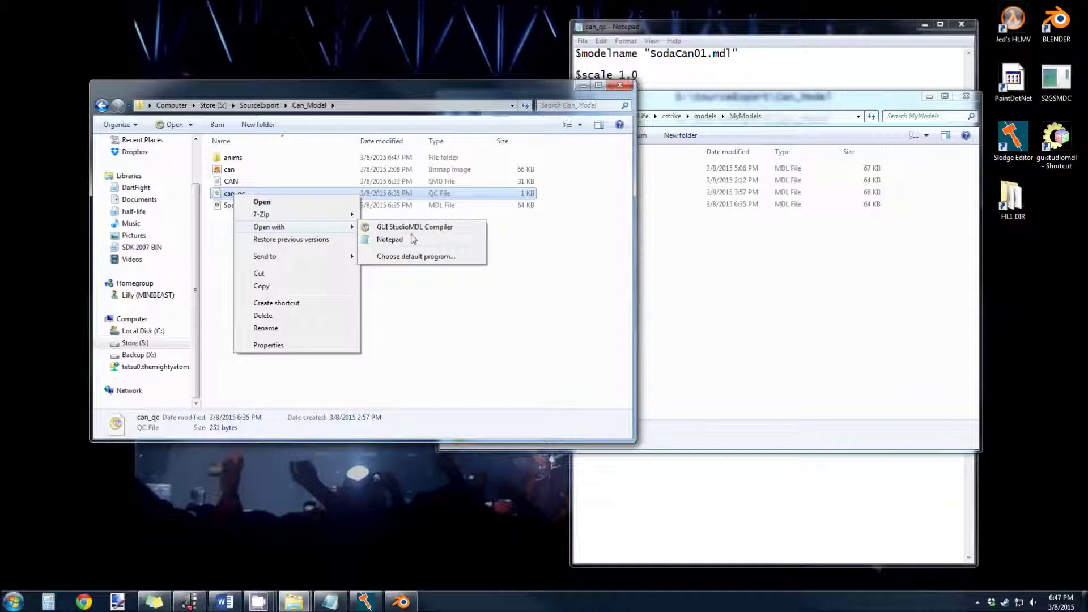
In can_qc, replace the second sequence with a copy of idle1 renamed spin "anims/spin
{"action": "left_click", "coordinate": [390, 240]}
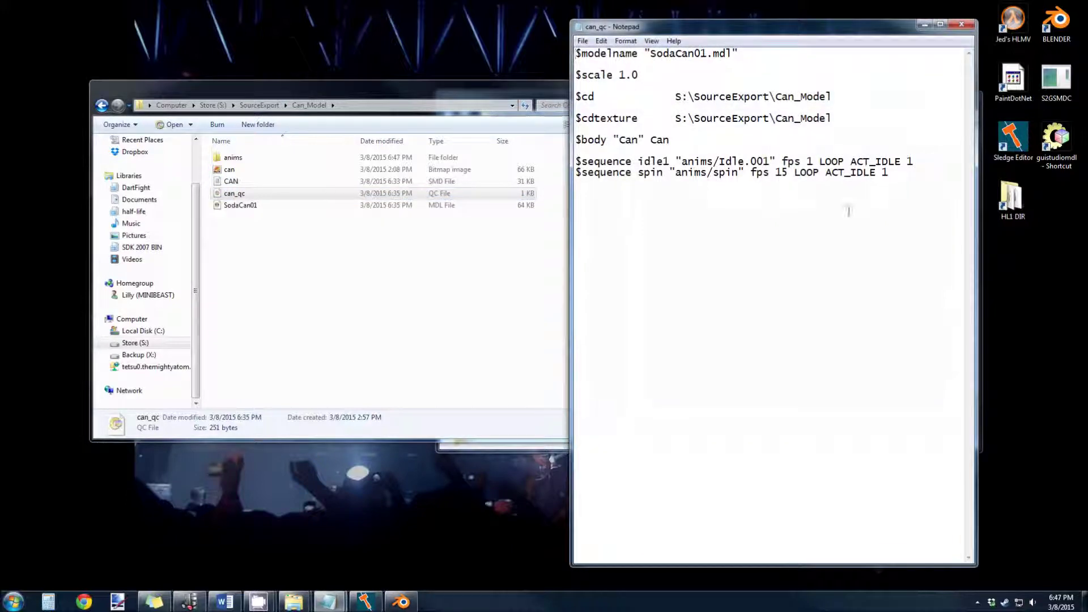
{"action": "left_click_drag", "start_coordinate": [909, 176], "coordinate": [577, 173]}
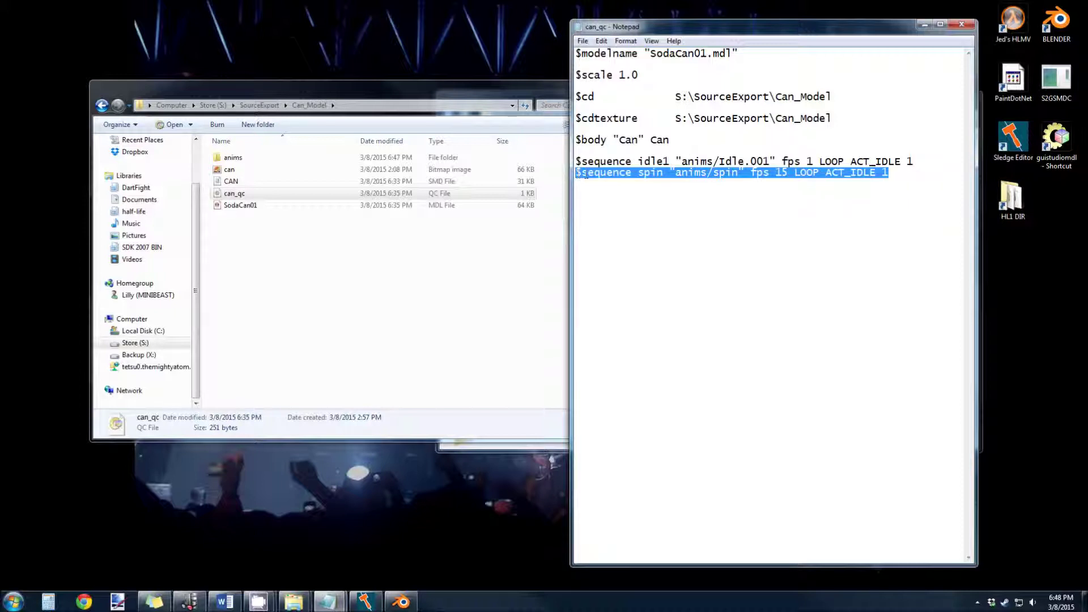
{"action": "key", "text": "Delete"}
{"action": "left_click", "coordinate": [770, 207]}
{"action": "left_click_drag", "start_coordinate": [929, 156], "coordinate": [588, 160]}
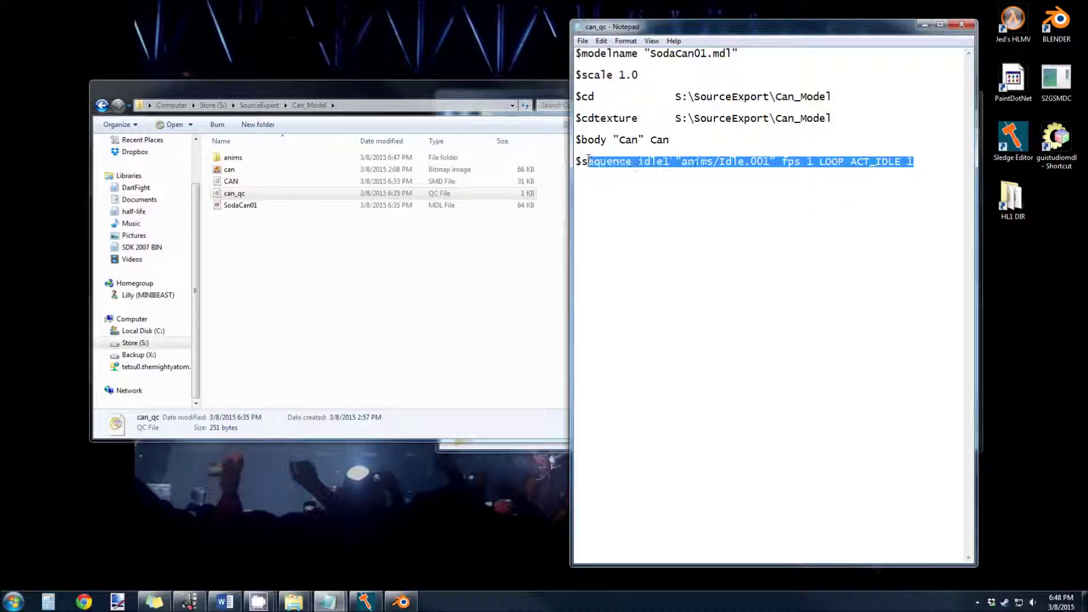
{"action": "left_click", "coordinate": [868, 197]}
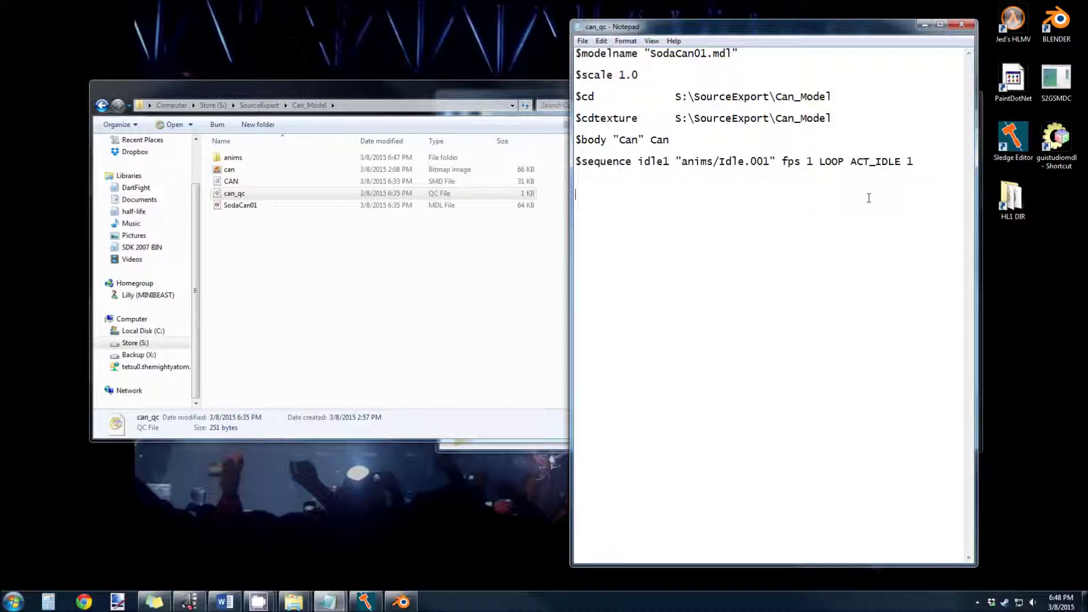
{"action": "key", "text": "ctrl+v"}
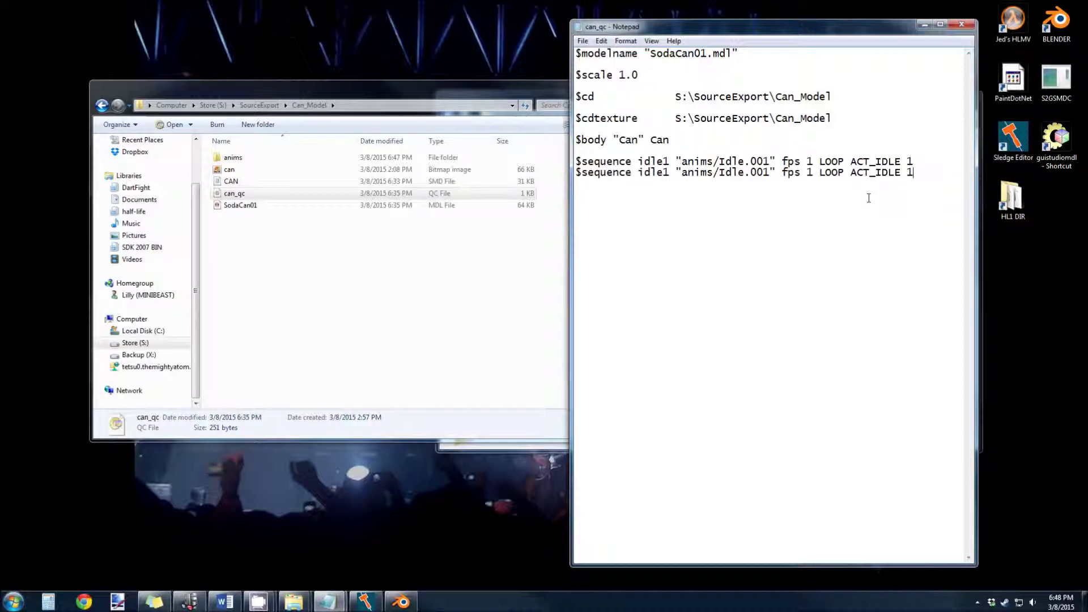
{"action": "double_click", "coordinate": [643, 172]}
{"action": "type", "text": "spin \"anim"}
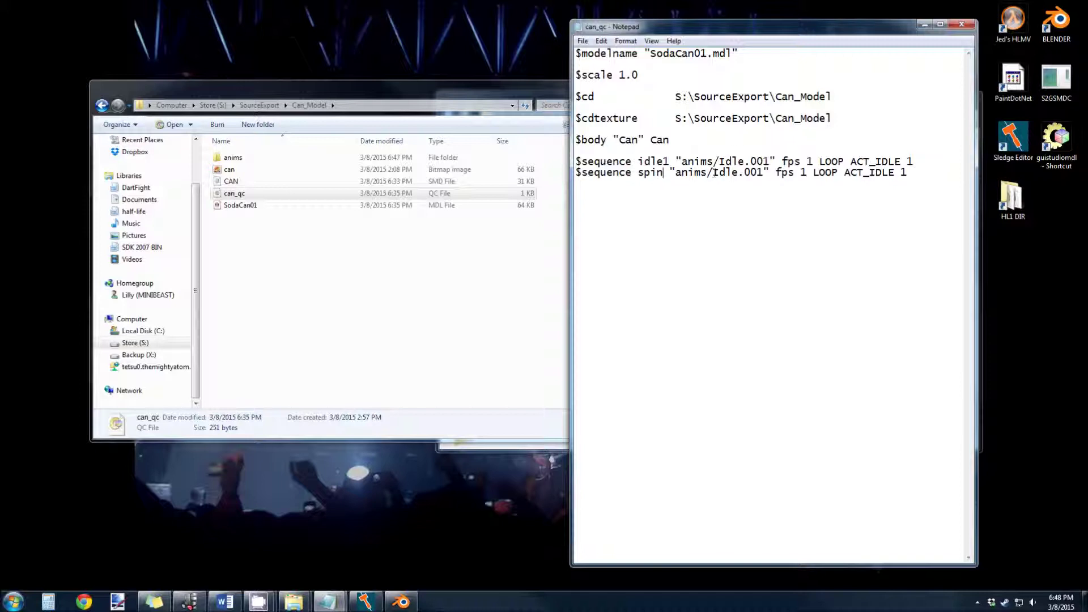
{"action": "type", "text": "s/spin"}
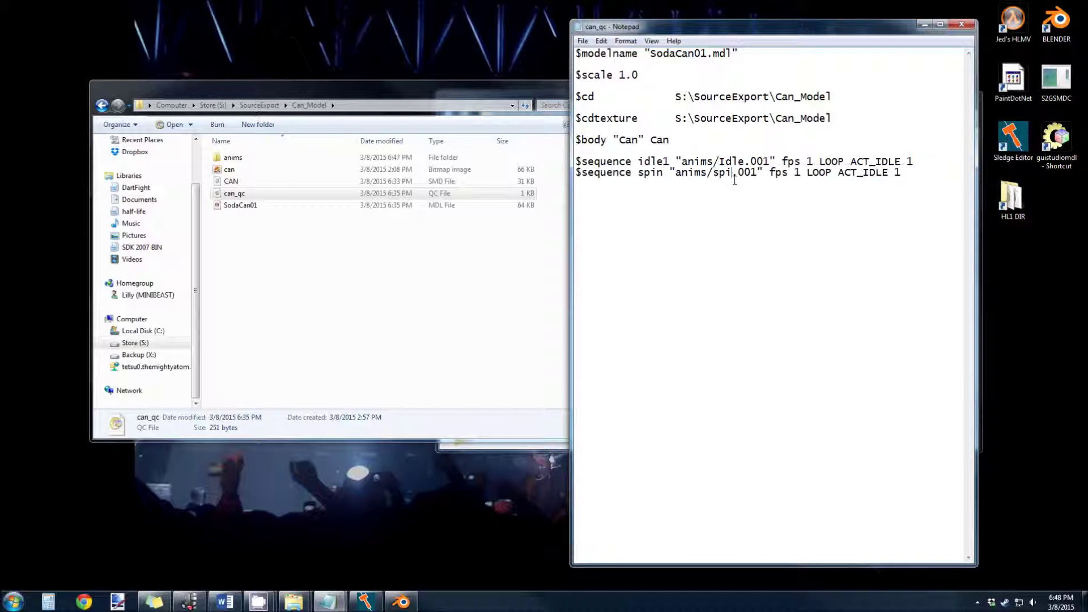
Check the spin.001 file name and the spin playback speed, then set the spin fps to 15
{"action": "double_click", "coordinate": [249, 158]}
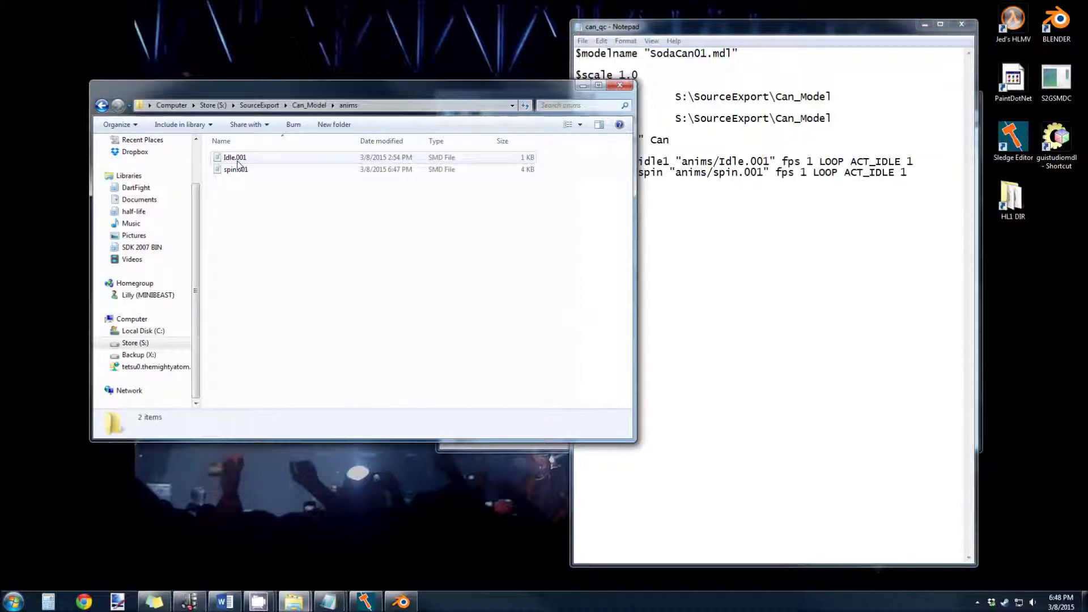
{"action": "left_click", "coordinate": [235, 170]}
{"action": "left_click", "coordinate": [249, 225]}
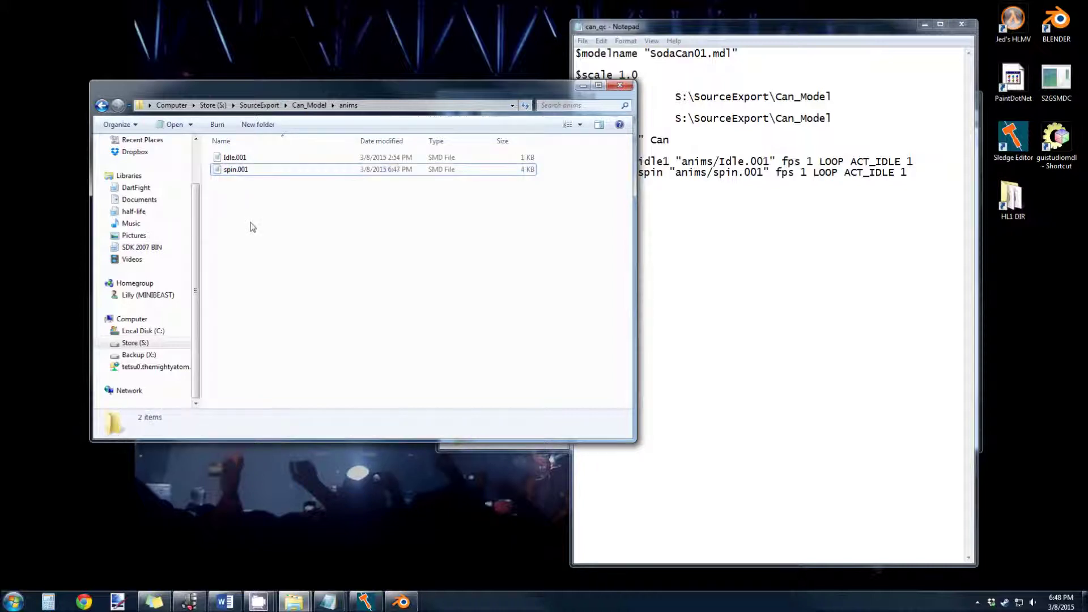
{"action": "key", "text": "BackSpace"}
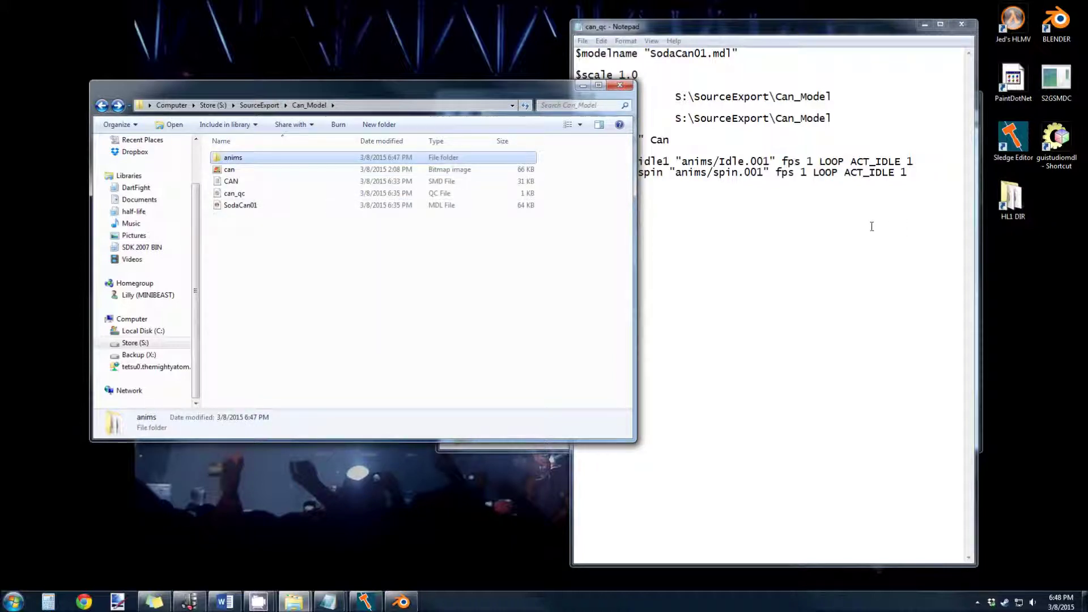
{"action": "left_click", "coordinate": [808, 172]}
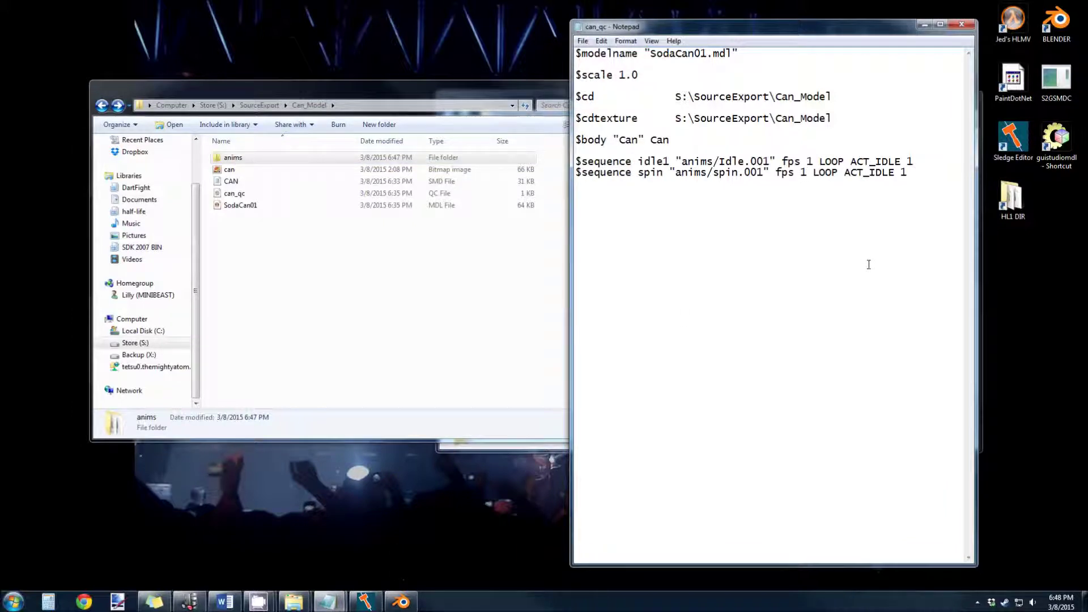
{"action": "left_click", "coordinate": [401, 601]}
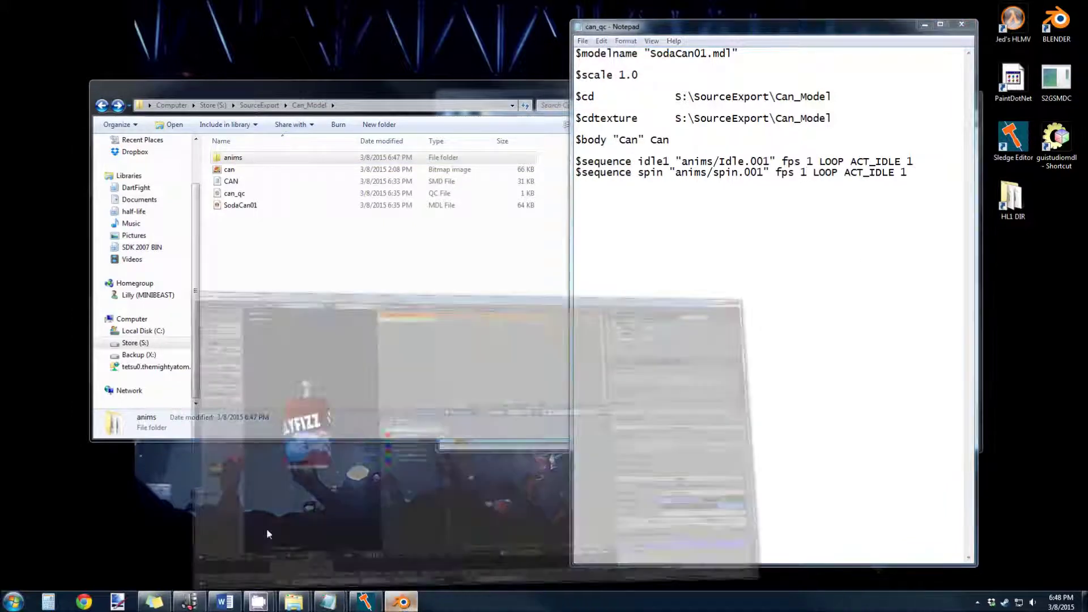
{"action": "left_click", "coordinate": [408, 579]}
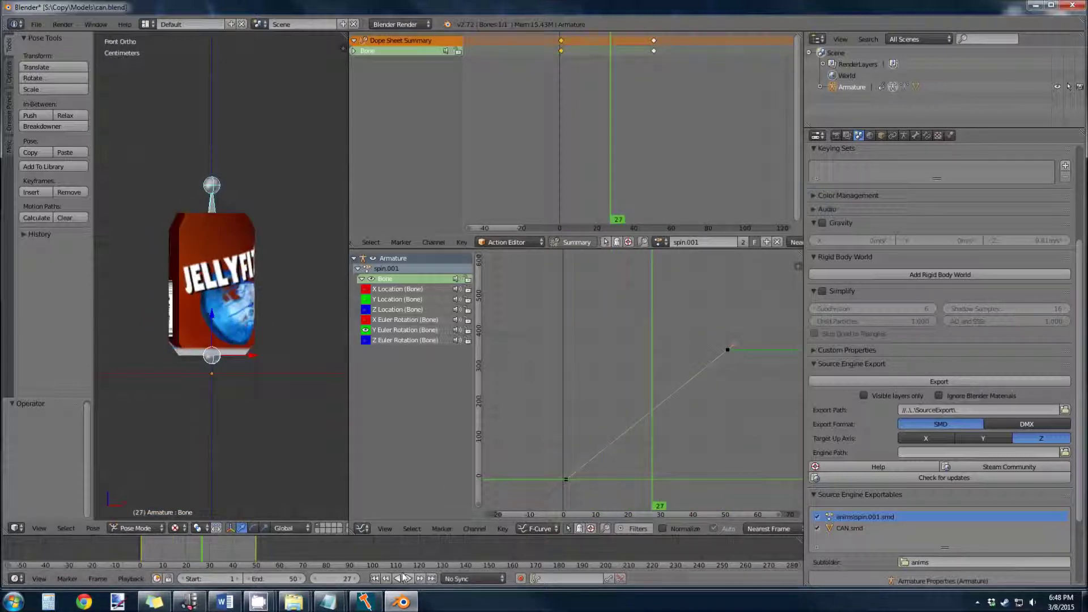
{"action": "key", "text": "alt+a"}
{"action": "left_click", "coordinate": [1035, 8]}
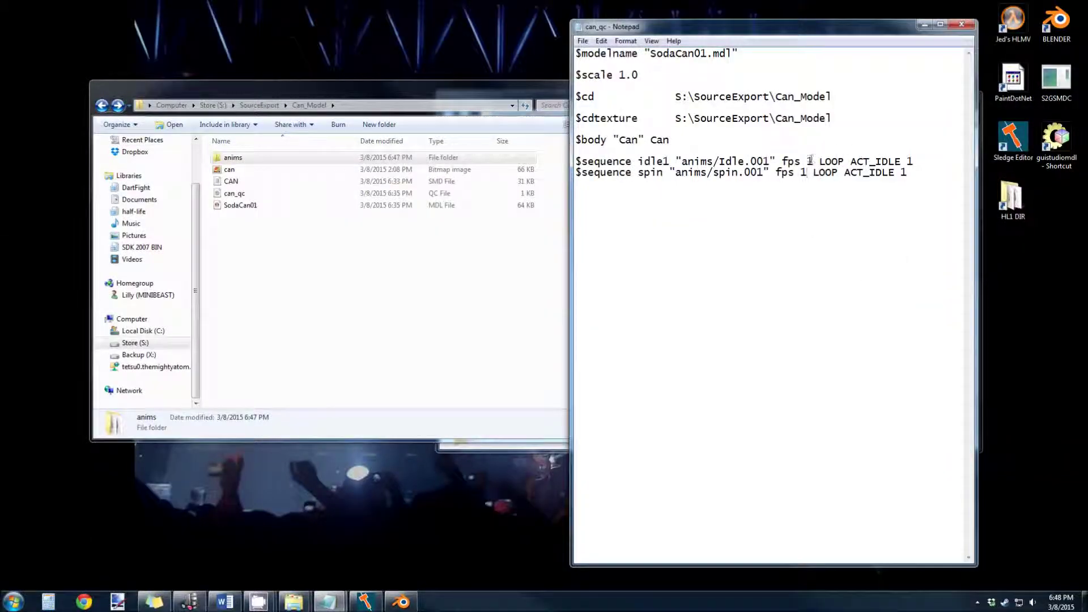
{"action": "type", "text": "5"}
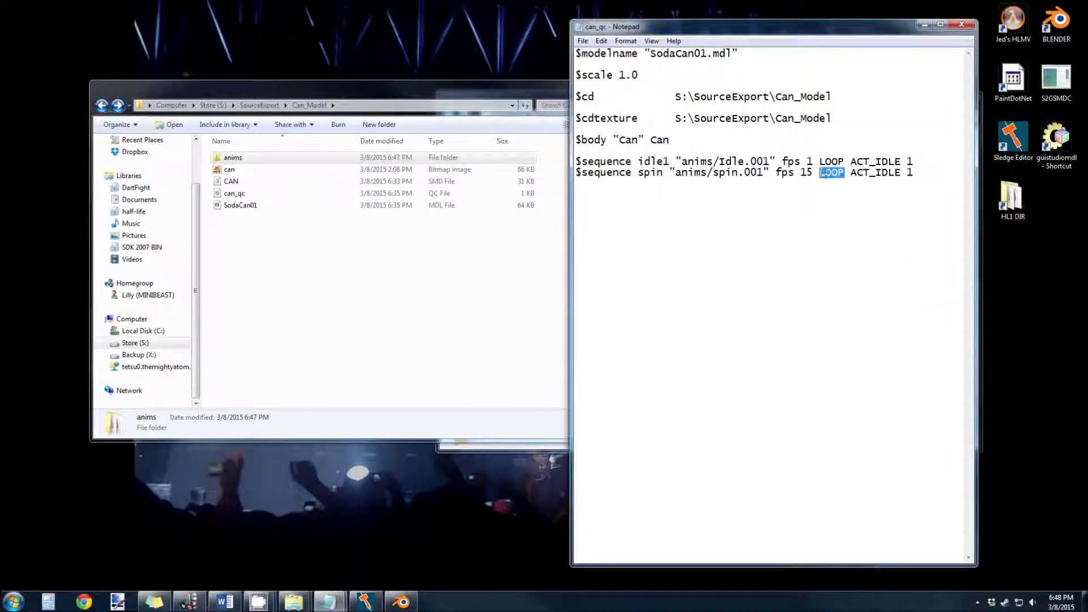
Save the edited can_qc and load it into GUI StudioMDL
{"action": "left_click_drag", "start_coordinate": [849, 176], "coordinate": [909, 173]}
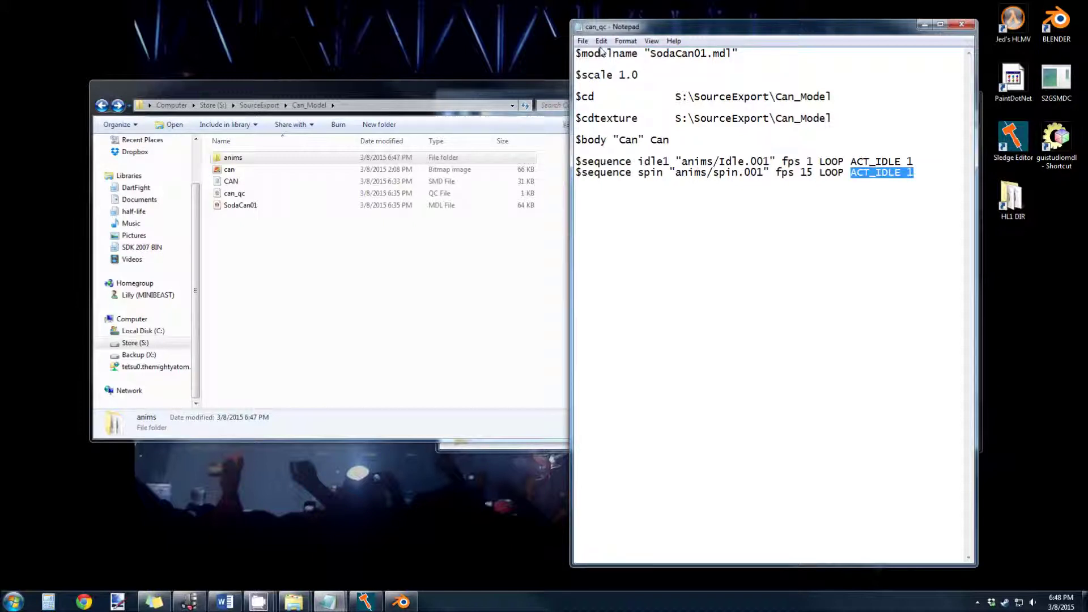
{"action": "left_click", "coordinate": [583, 41]}
{"action": "left_click", "coordinate": [595, 79]}
{"action": "left_click", "coordinate": [476, 245]}
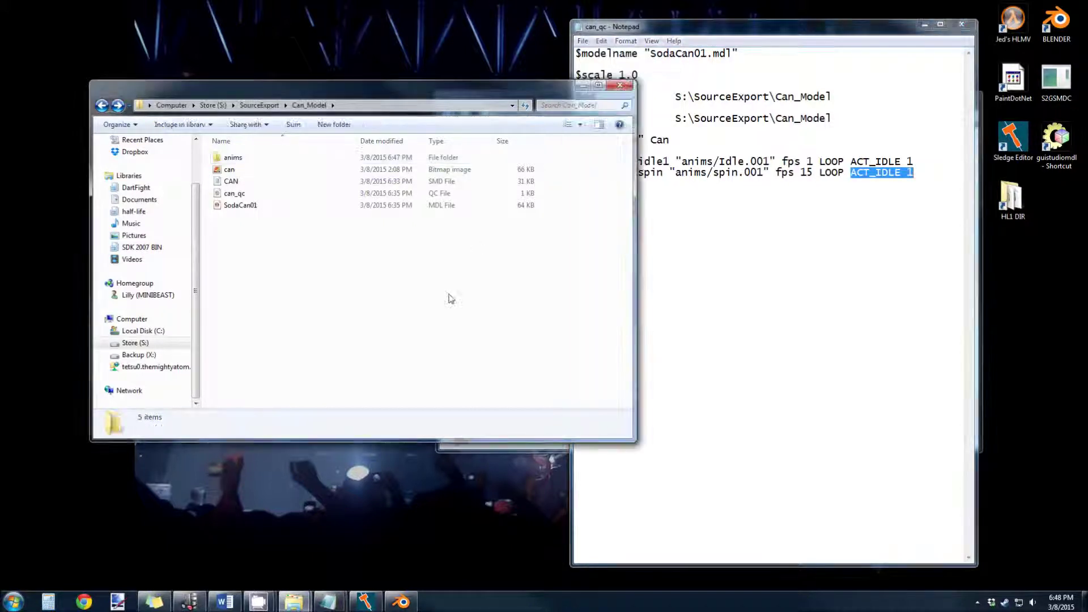
{"action": "double_click", "coordinate": [231, 193]}
Compile can_qc, open SodaCan01.mdl in HLMV and play its spin sequence
{"action": "left_click", "coordinate": [344, 253]}
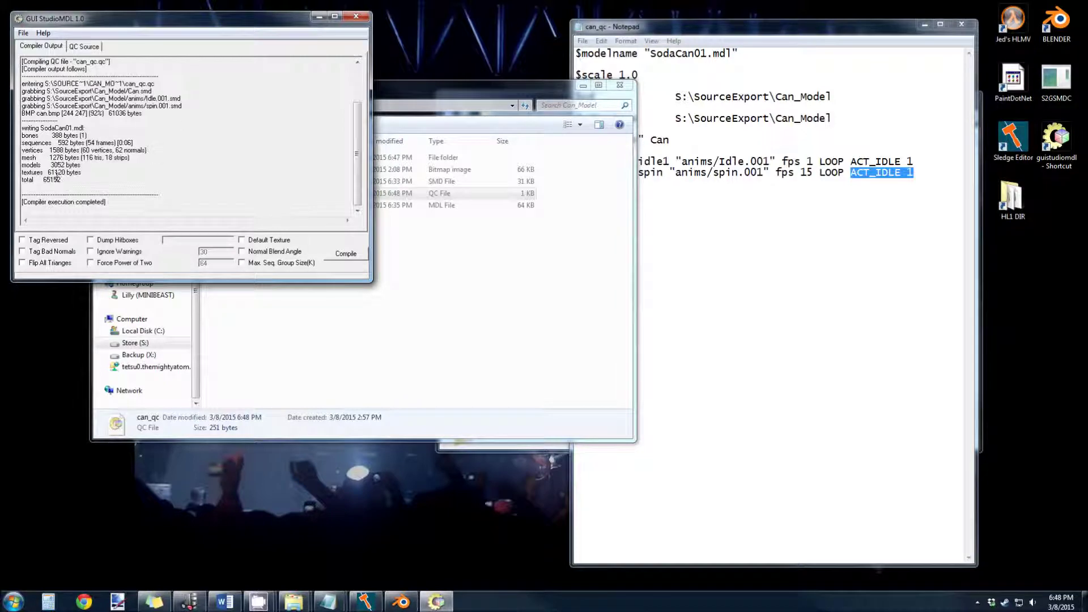
{"action": "left_click", "coordinate": [440, 234]}
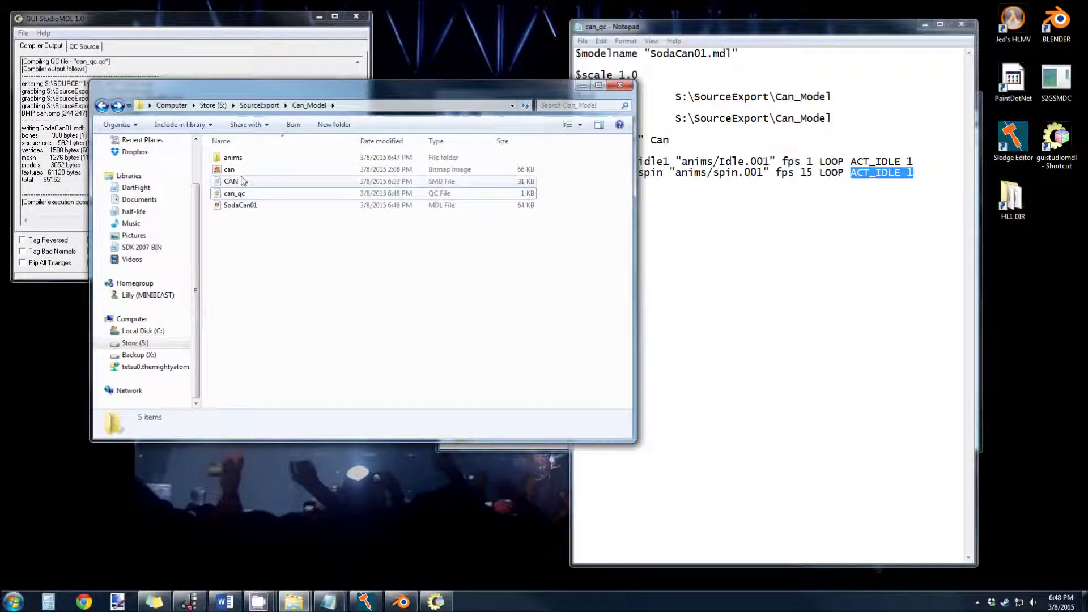
{"action": "double_click", "coordinate": [237, 205]}
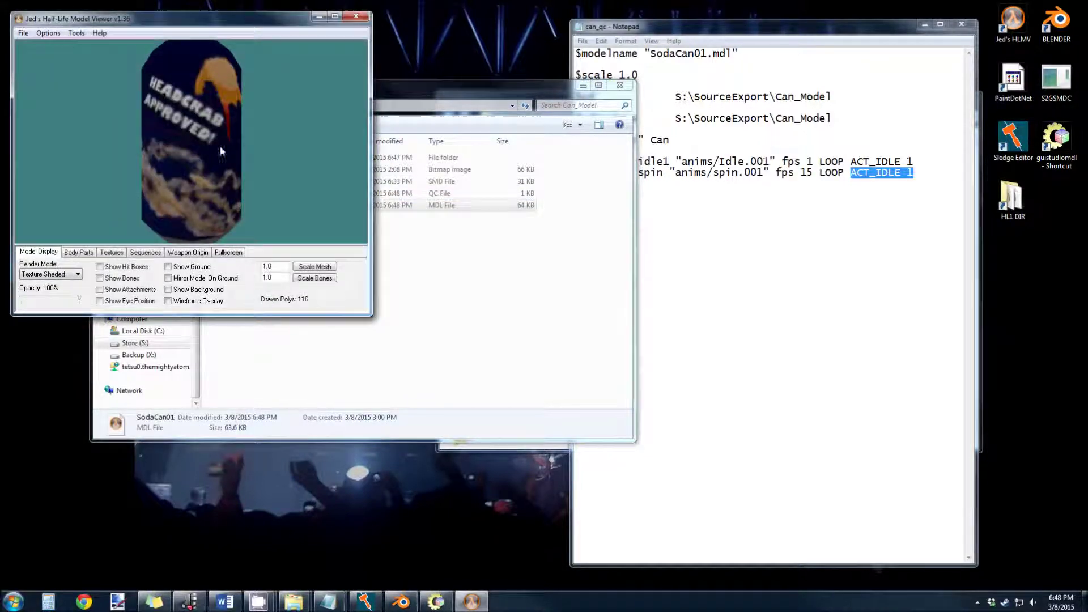
{"action": "scroll", "coordinate": [227, 148], "scroll_direction": "down", "scroll_amount": 3}
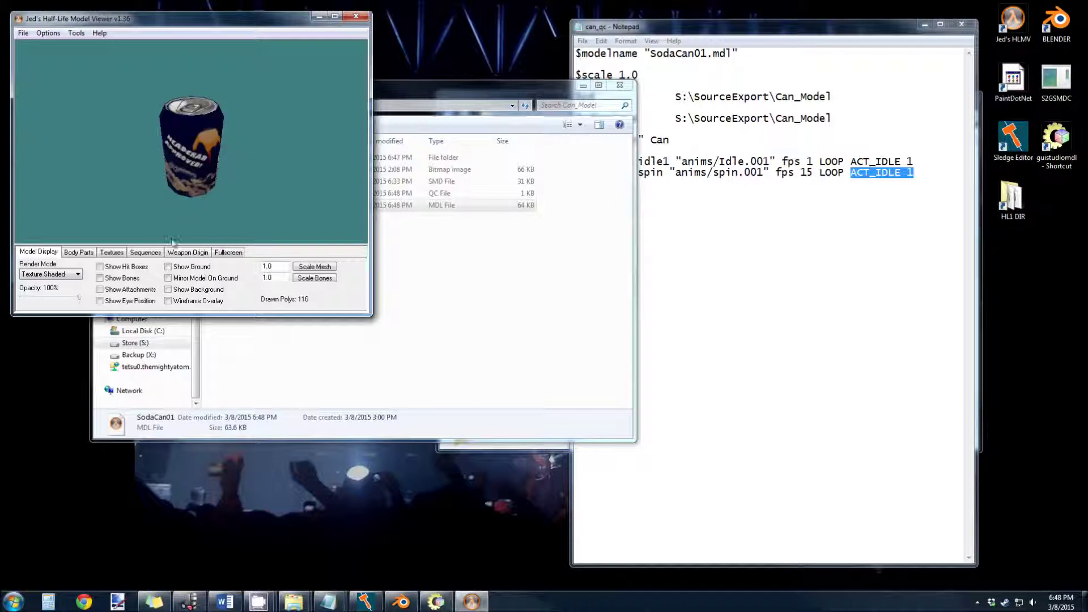
{"action": "left_click", "coordinate": [145, 251]}
{"action": "left_click", "coordinate": [95, 274]}
{"action": "left_click", "coordinate": [47, 291]}
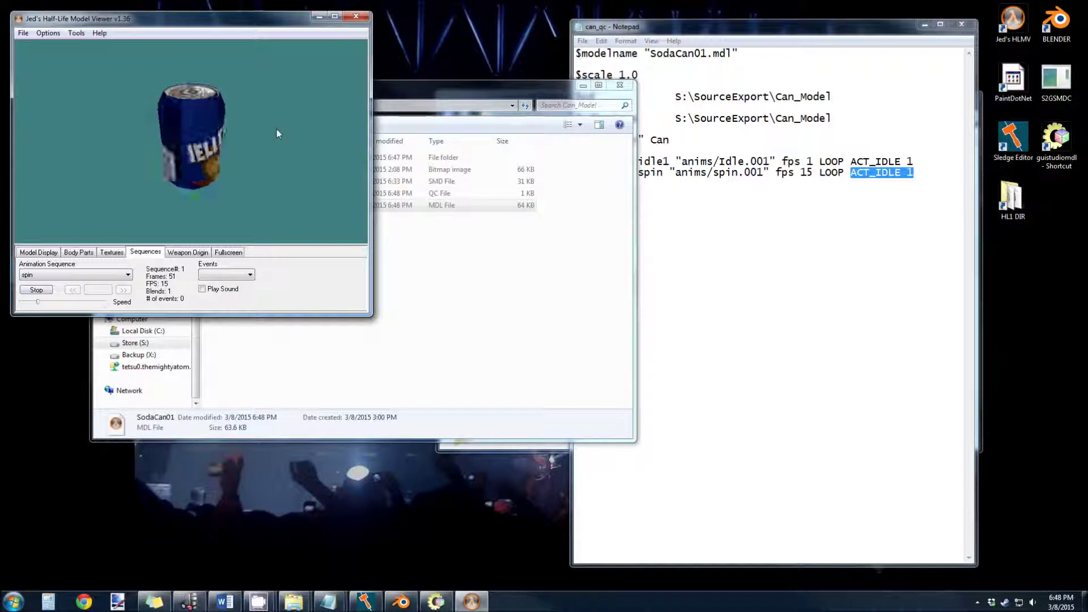
{"action": "left_click", "coordinate": [364, 17]}
At frame 25, raise the can along Z and keyframe its location and rotation
{"action": "left_click", "coordinate": [401, 601]}
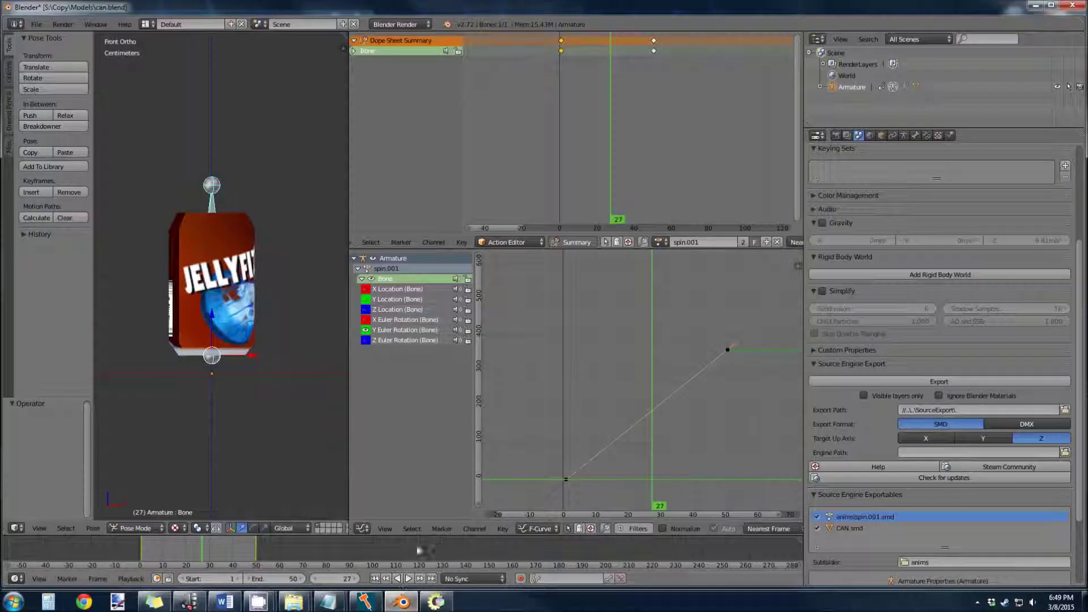
{"action": "mouse_move", "coordinate": [205, 558]}
{"action": "left_mouse_down"}
{"action": "mouse_move", "coordinate": [177, 558]}
{"action": "mouse_move", "coordinate": [198, 558]}
{"action": "left_mouse_up"}
{"action": "key", "text": "g"}
{"action": "key", "text": "z"}
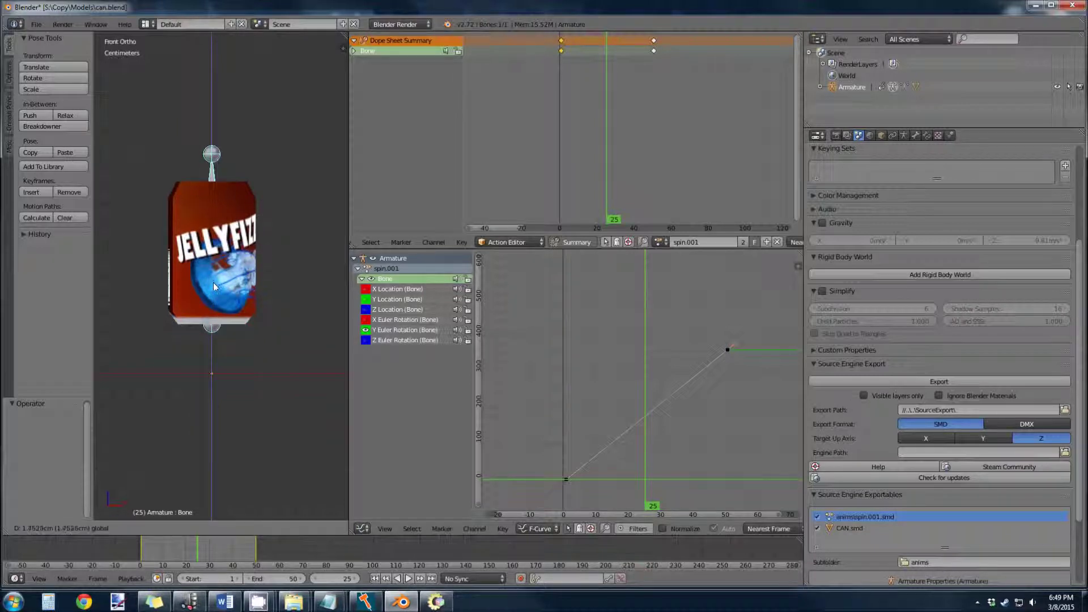
{"action": "left_click", "coordinate": [321, 296]}
{"action": "key", "text": "i"}
{"action": "left_click", "coordinate": [325, 292]}
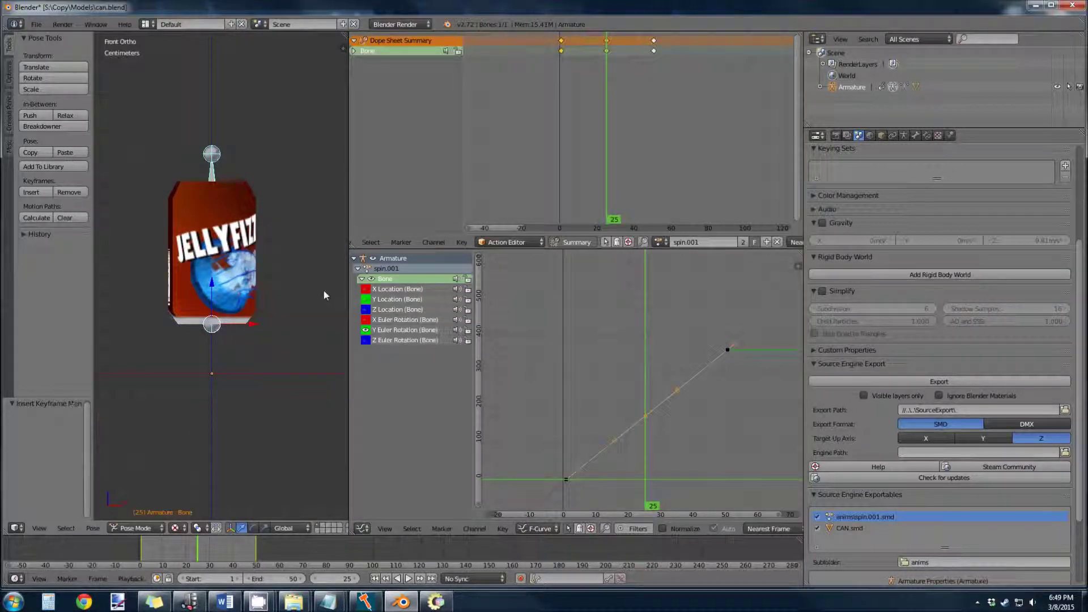
Play back the float animation, then export spin.001 as an SMD
{"action": "left_click", "coordinate": [408, 578]}
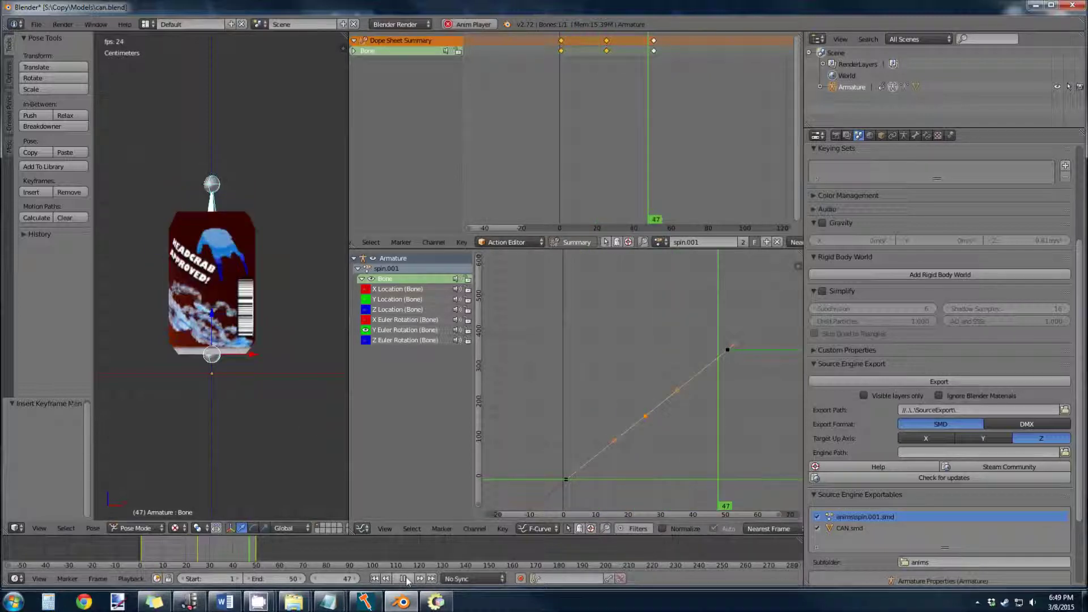
{"action": "key", "text": "Escape"}
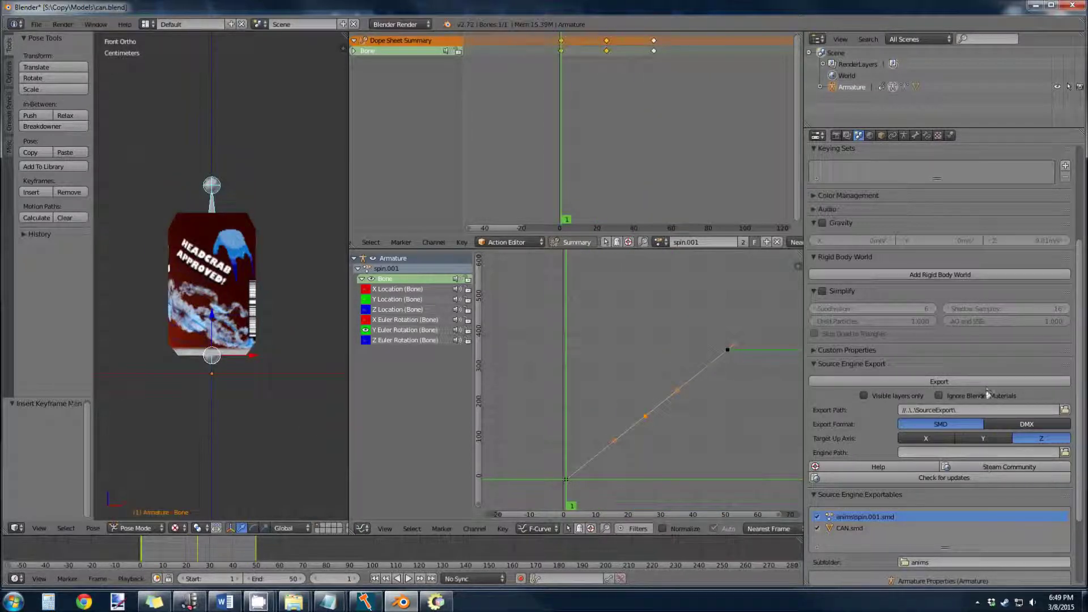
{"action": "left_click", "coordinate": [986, 385]}
{"action": "left_click", "coordinate": [949, 380]}
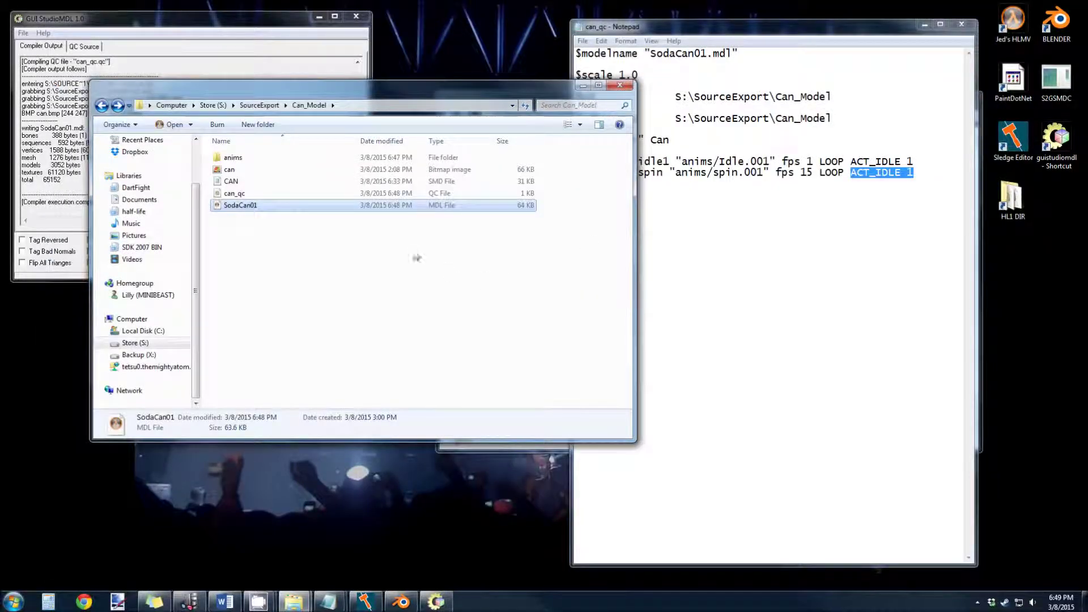
Move the re-exported anims folder into Can_Model, replacing the old spin.001.smd
{"action": "left_click", "coordinate": [315, 279]}
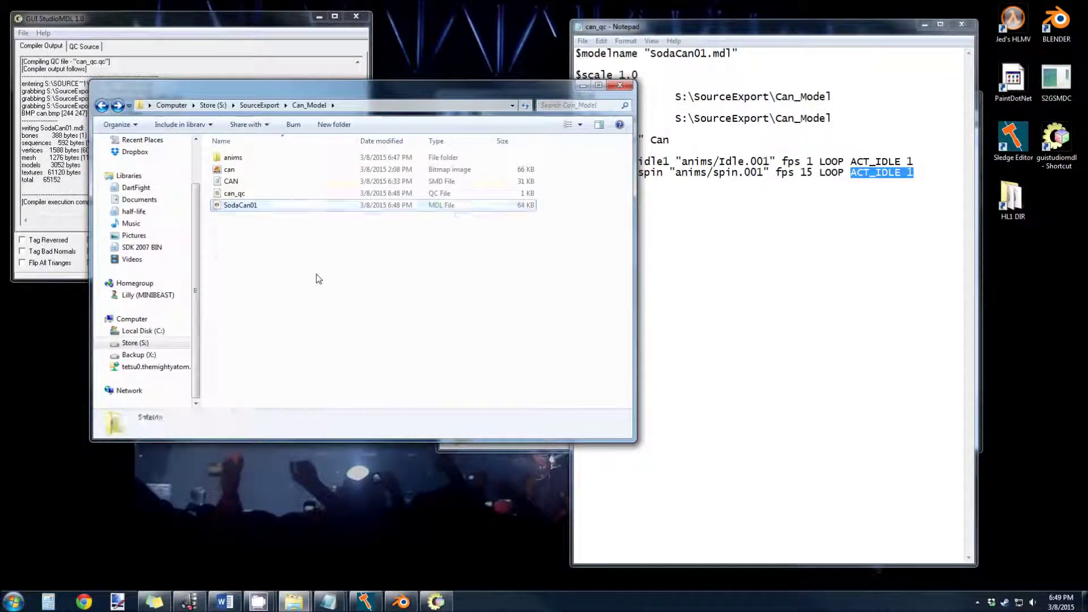
{"action": "key", "text": "alt+Up"}
{"action": "left_click", "coordinate": [263, 190]}
{"action": "left_click_drag", "start_coordinate": [284, 191], "coordinate": [360, 170]}
{"action": "key", "text": "Return"}
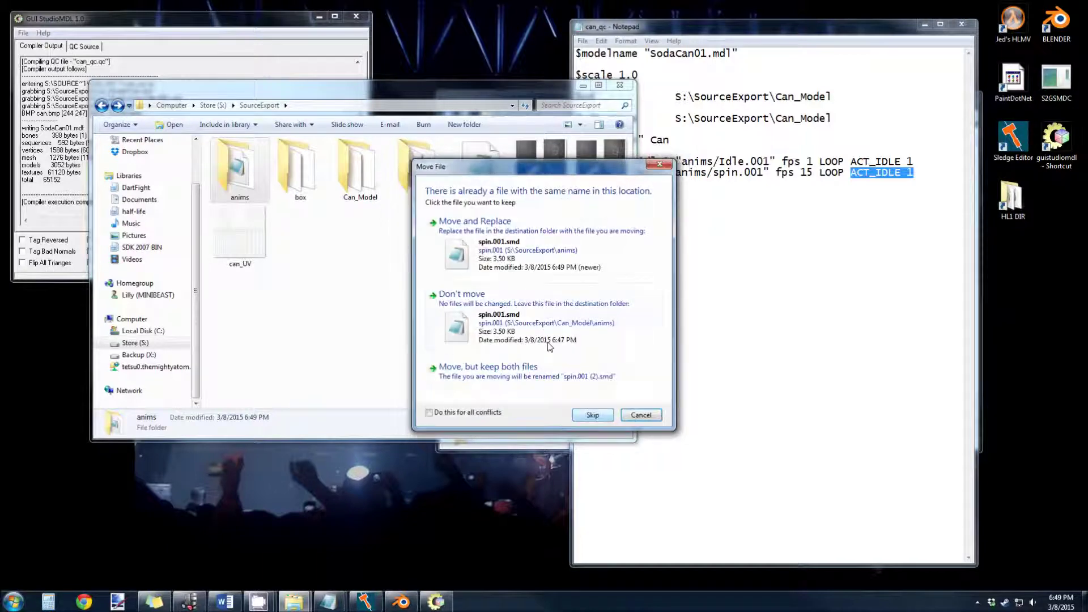
{"action": "left_click", "coordinate": [513, 262]}
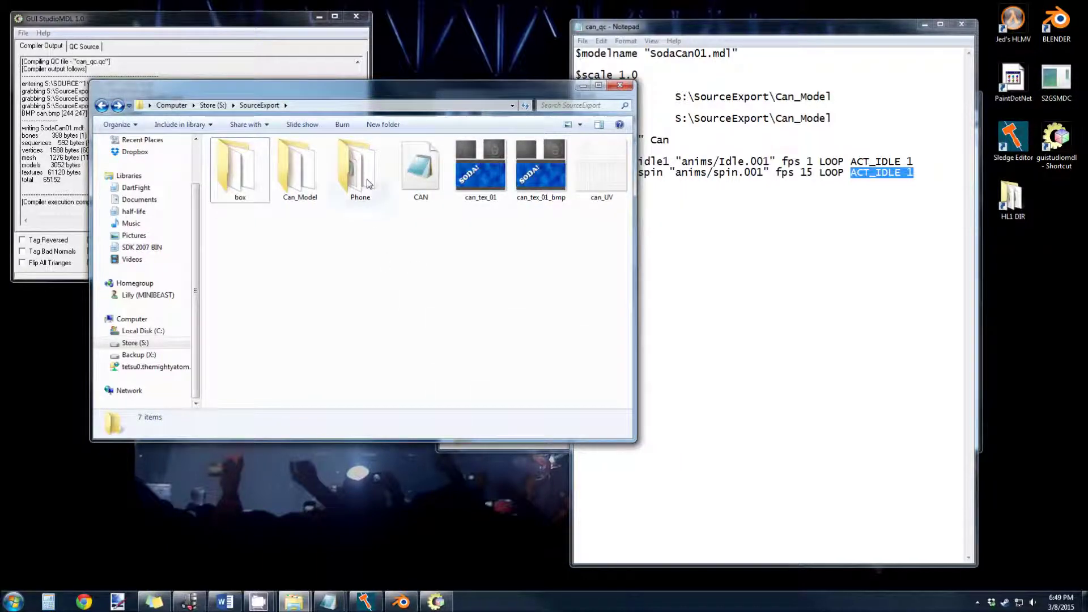
{"action": "left_click", "coordinate": [296, 25]}
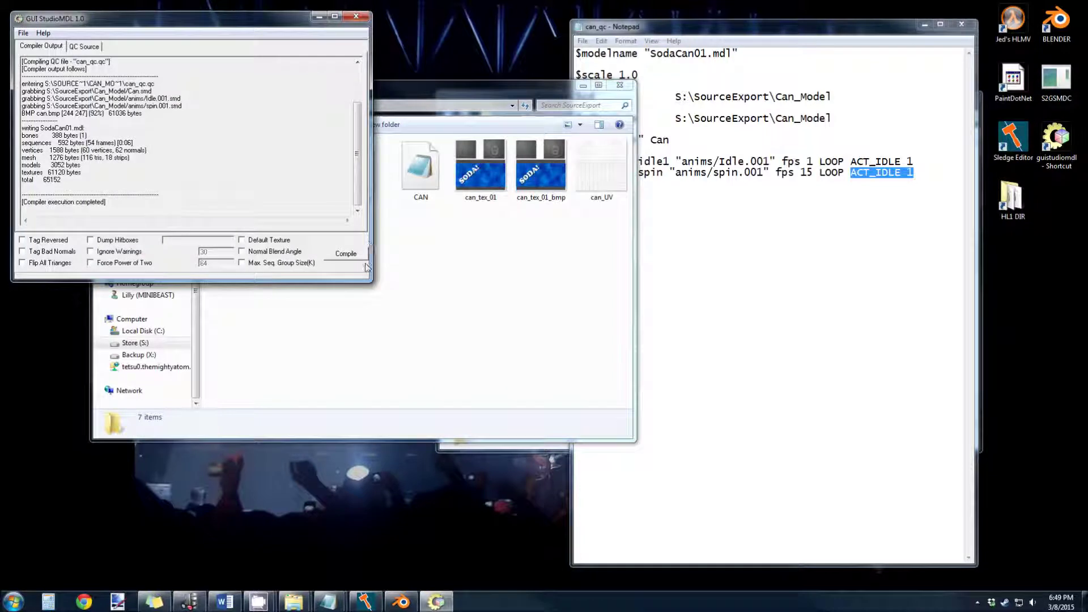
Open the rebuilt SodaCan01.mdl in HLMV, play its spin sequence, then launch Sledge
{"action": "left_click", "coordinate": [428, 259]}
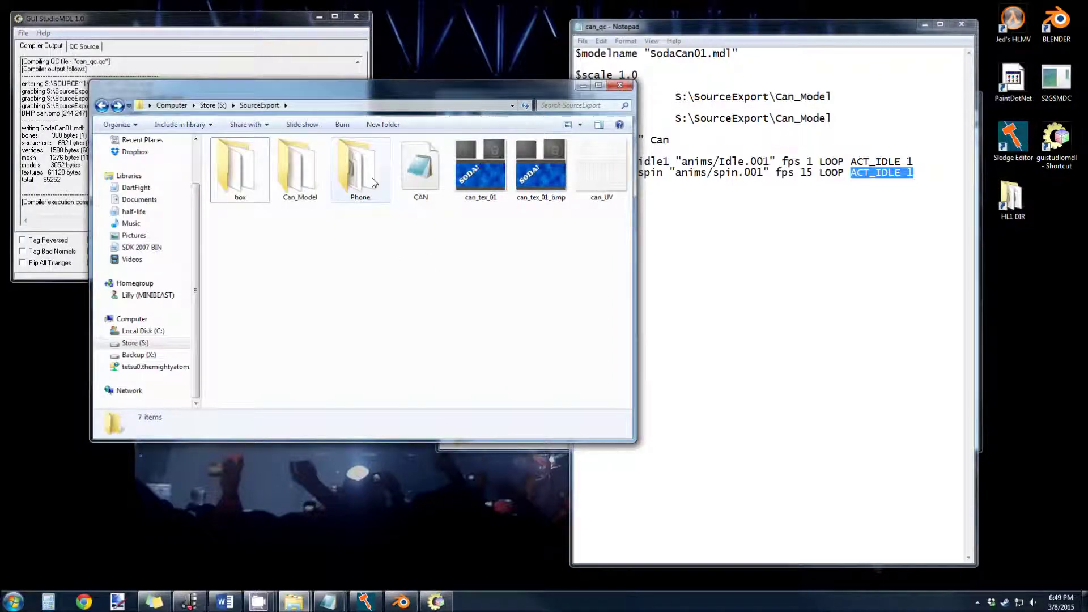
{"action": "double_click", "coordinate": [298, 164]}
{"action": "left_click", "coordinate": [227, 206]}
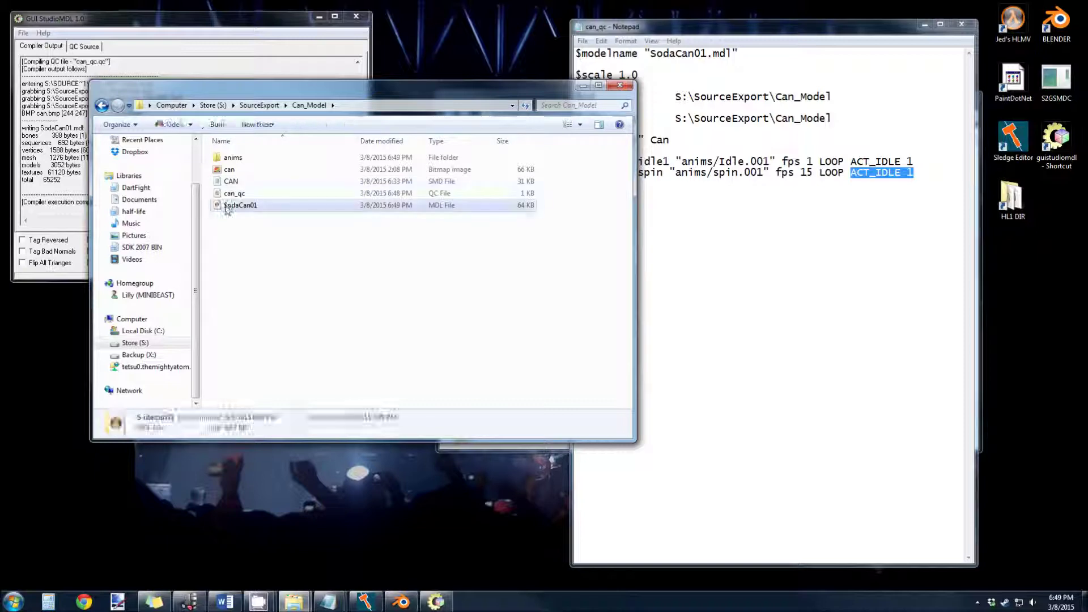
{"action": "double_click", "coordinate": [227, 206]}
{"action": "left_click", "coordinate": [145, 251]}
{"action": "left_click", "coordinate": [76, 274]}
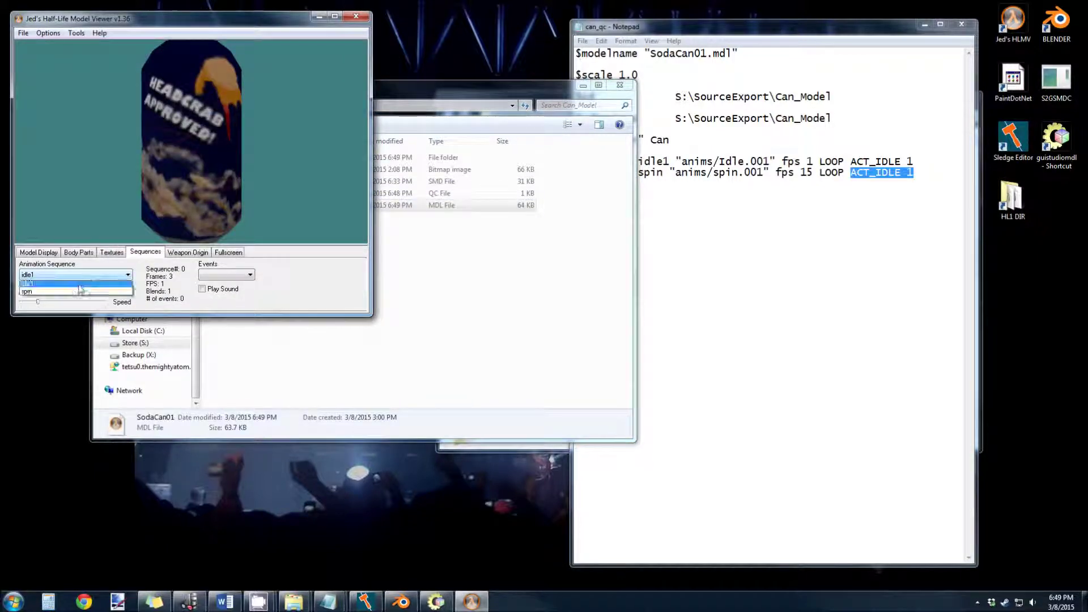
{"action": "left_click", "coordinate": [80, 291]}
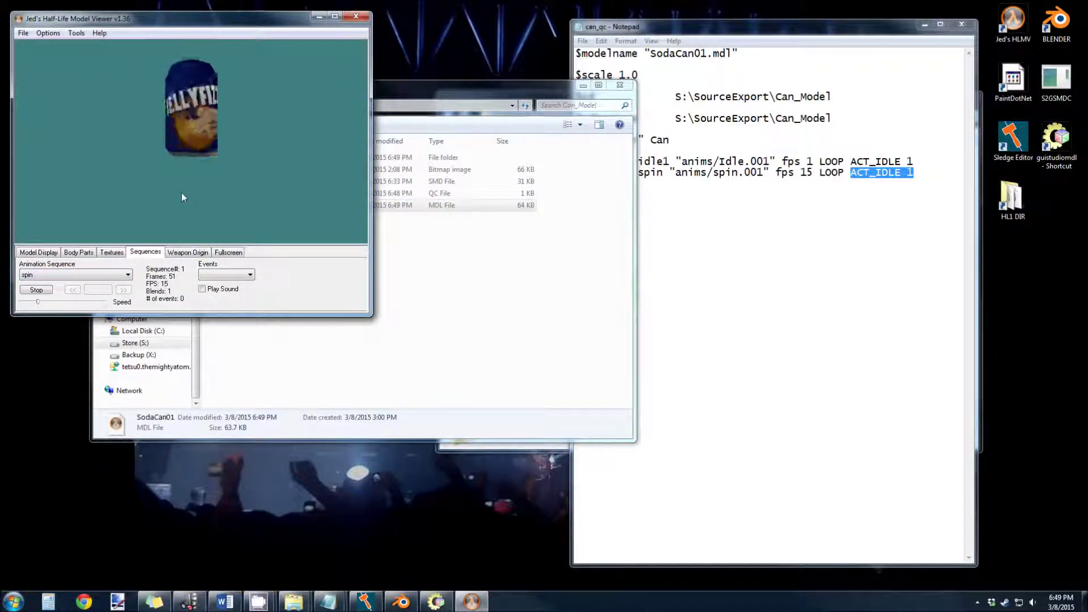
{"action": "left_click", "coordinate": [356, 16]}
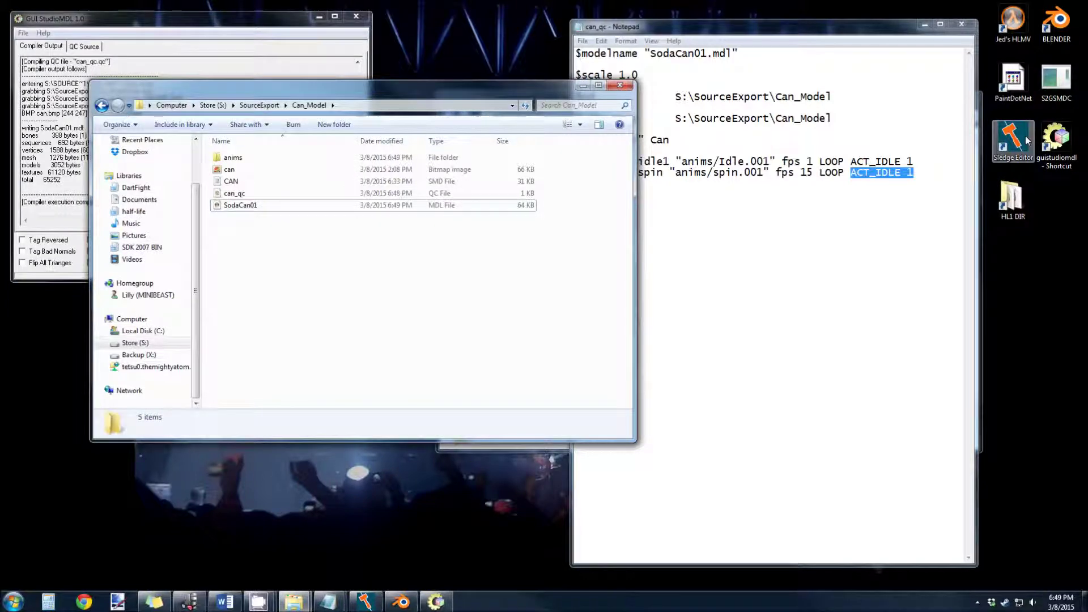
{"action": "double_click", "coordinate": [1026, 140]}
{"action": "left_click", "coordinate": [374, 598]}
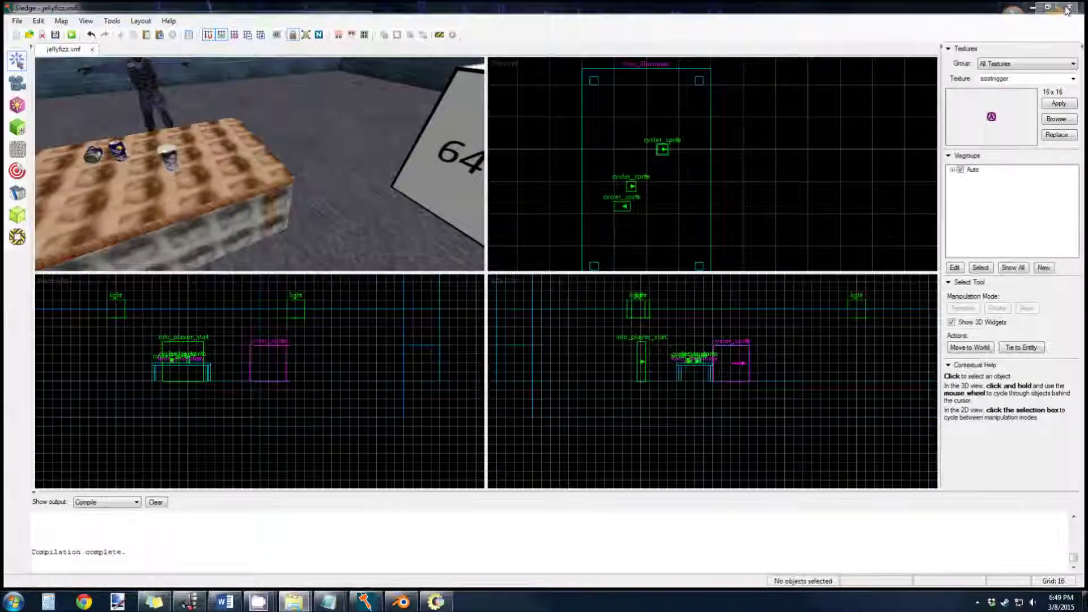
Close Sledge, copy SodaCan01.mdl into MyModels replacing the old copy, and relaunch Sledge
{"action": "left_click", "coordinate": [1074, 4]}
{"action": "mouse_move", "coordinate": [294, 603]}
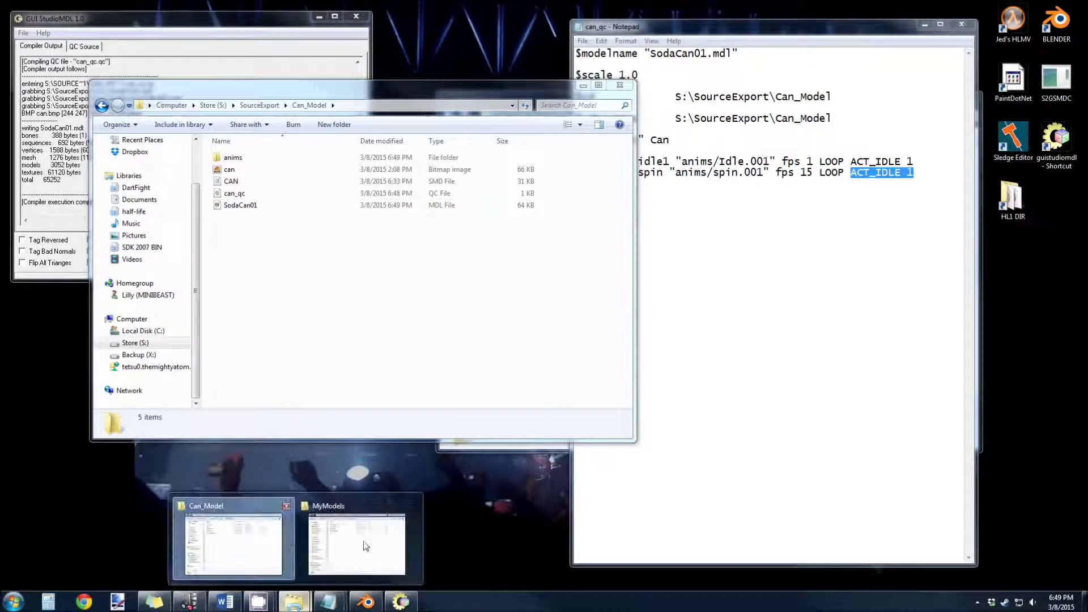
{"action": "left_click", "coordinate": [366, 539]}
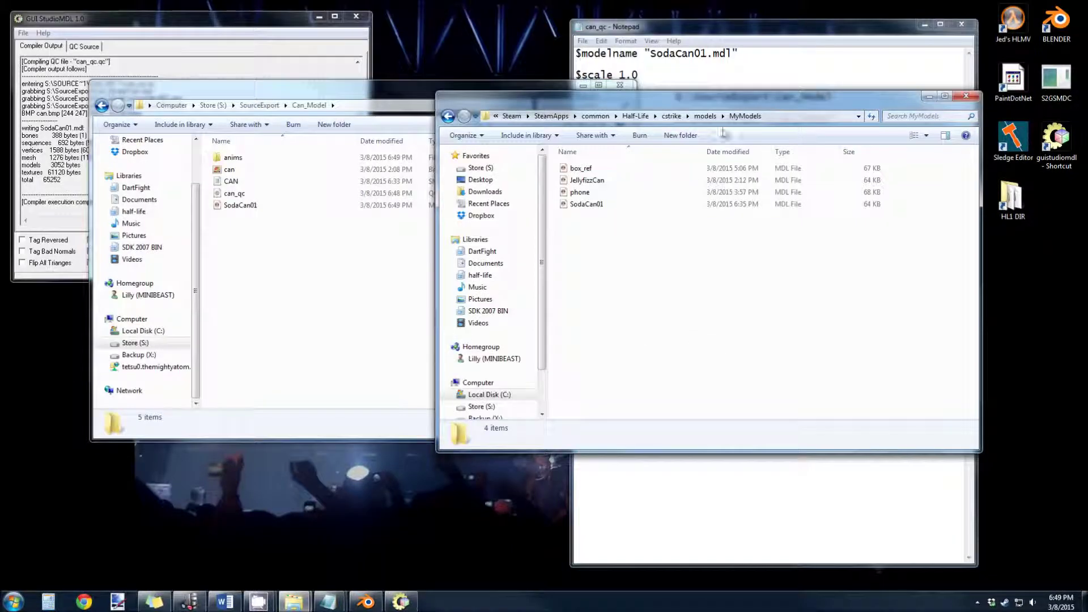
{"action": "left_click_drag", "start_coordinate": [723, 132], "coordinate": [762, 238]}
{"action": "left_click_drag", "start_coordinate": [299, 205], "coordinate": [826, 418]}
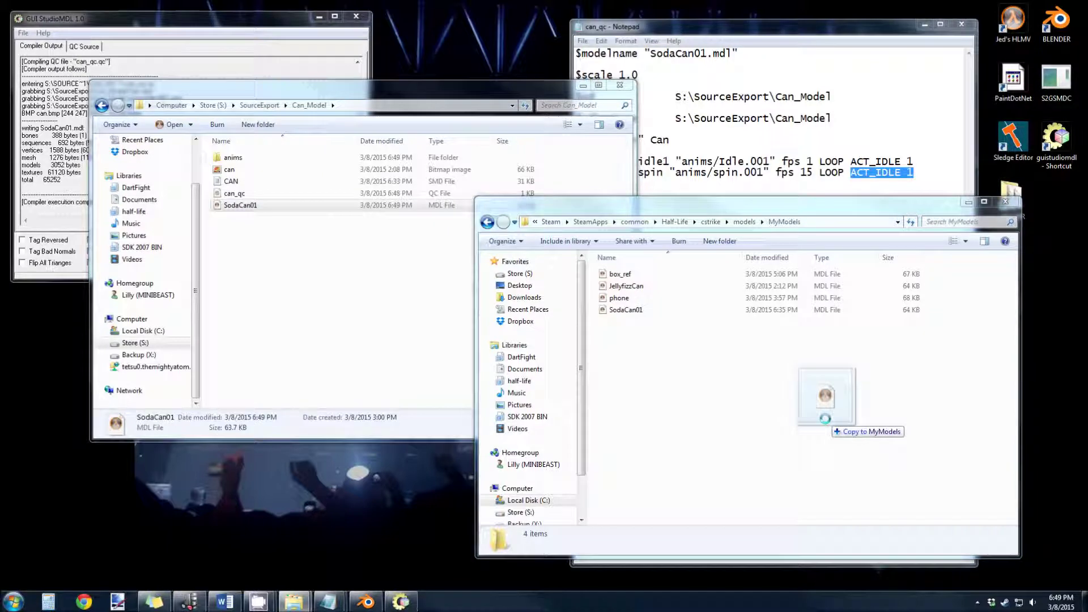
{"action": "right_click_drag", "start_coordinate": [825, 418], "coordinate": [826, 419]}
{"action": "left_click", "coordinate": [850, 429]}
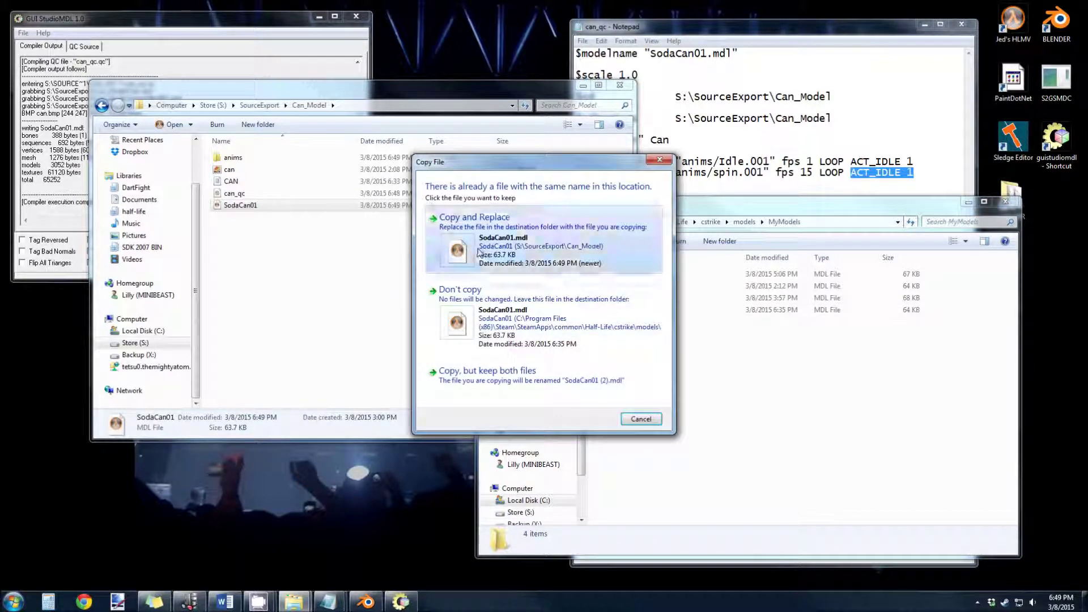
{"action": "left_click", "coordinate": [477, 252]}
{"action": "left_click", "coordinate": [358, 305]}
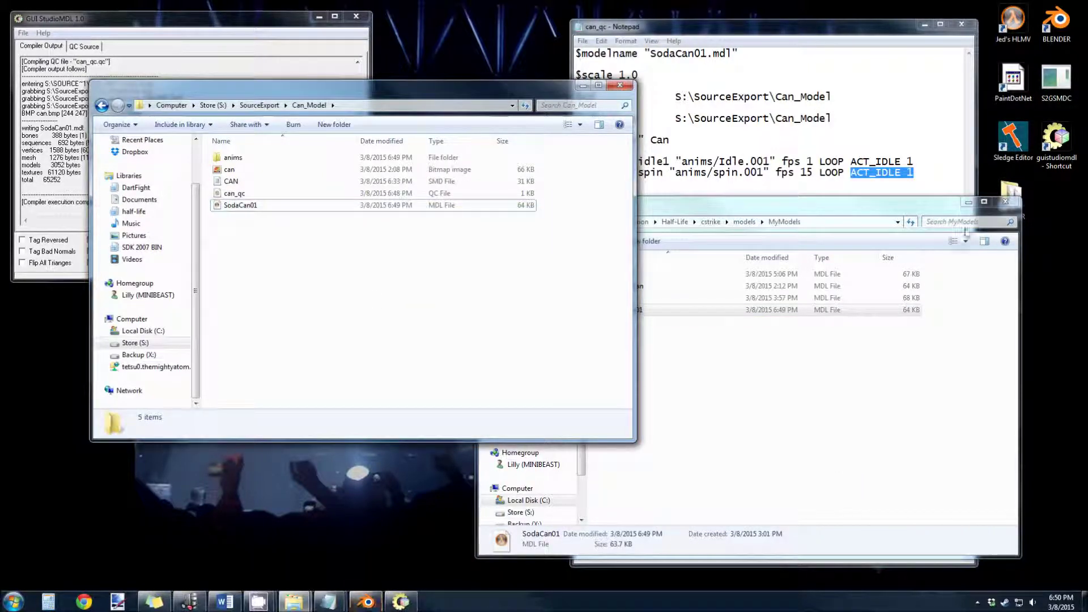
{"action": "double_click", "coordinate": [1012, 139]}
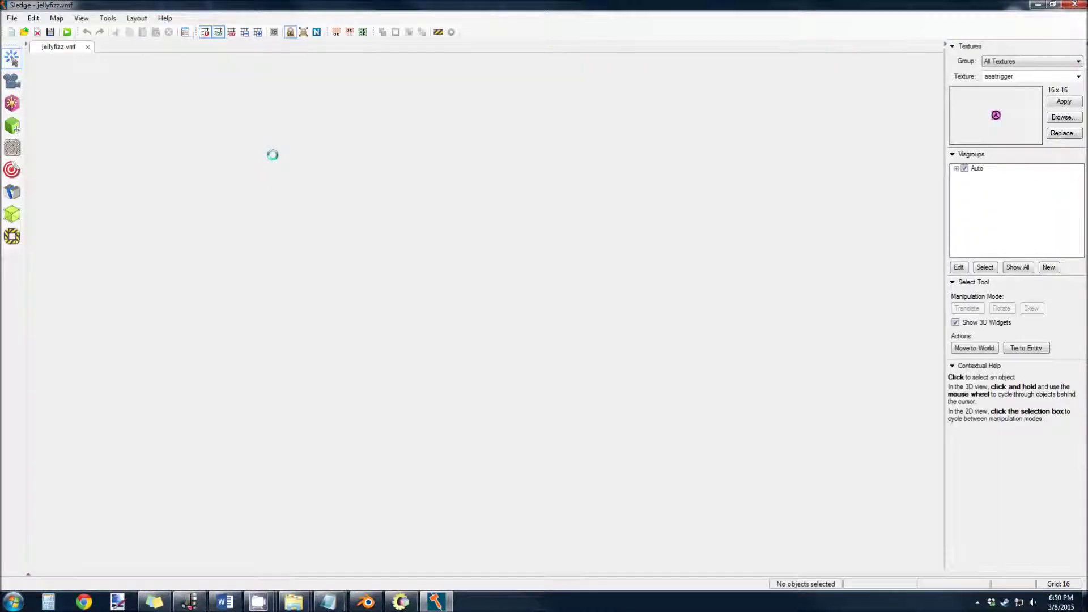
Select the soda can's cycler_sprite and drag it to a new spot on the crate
{"action": "key", "text": "w"}
{"action": "key", "text": "Left"}
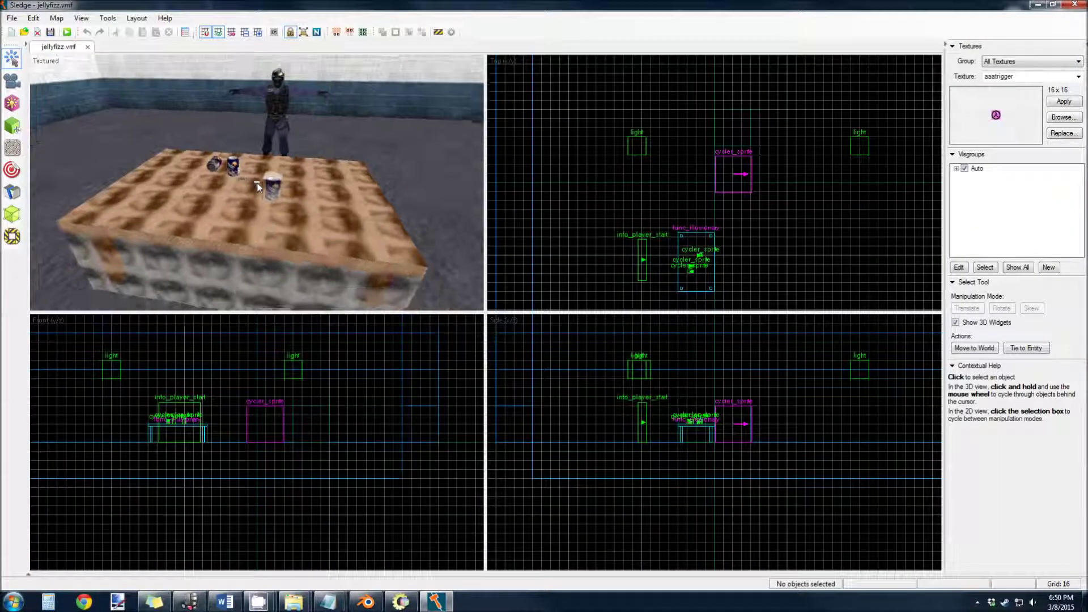
{"action": "scroll", "coordinate": [258, 187], "scroll_direction": "up", "scroll_amount": 6}
{"action": "left_click", "coordinate": [14, 58]}
{"action": "scroll", "coordinate": [719, 204], "scroll_direction": "up", "scroll_amount": 8}
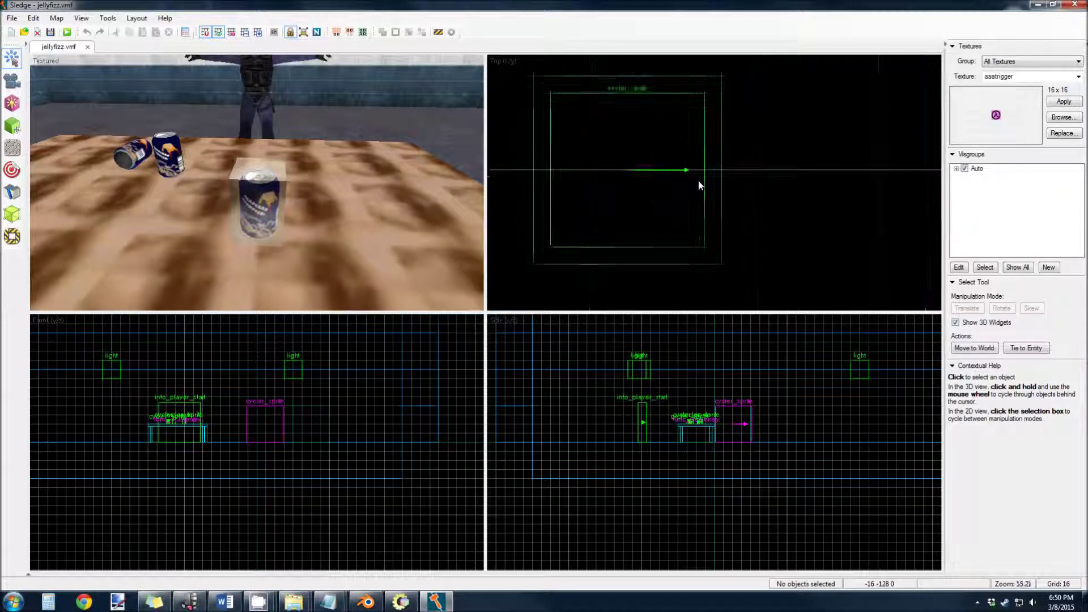
{"action": "left_click", "coordinate": [702, 183]}
{"action": "scroll", "coordinate": [700, 179], "scroll_direction": "down", "scroll_amount": 8}
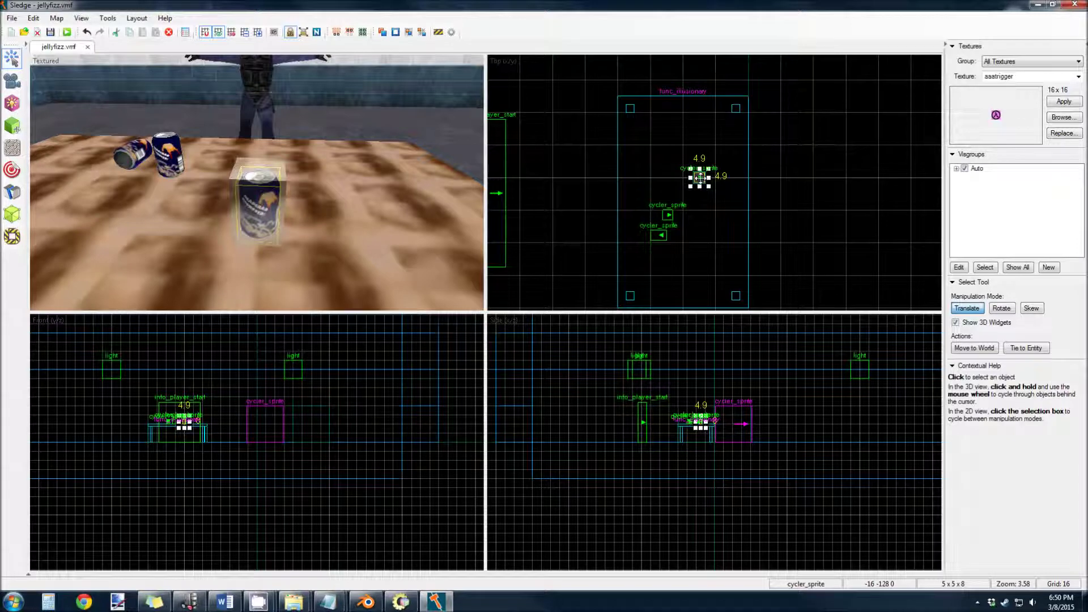
{"action": "left_click_drag", "start_coordinate": [700, 177], "coordinate": [729, 134]}
Zoom in on the can and open its Object Properties in the screen centre
{"action": "key", "text": "z"}
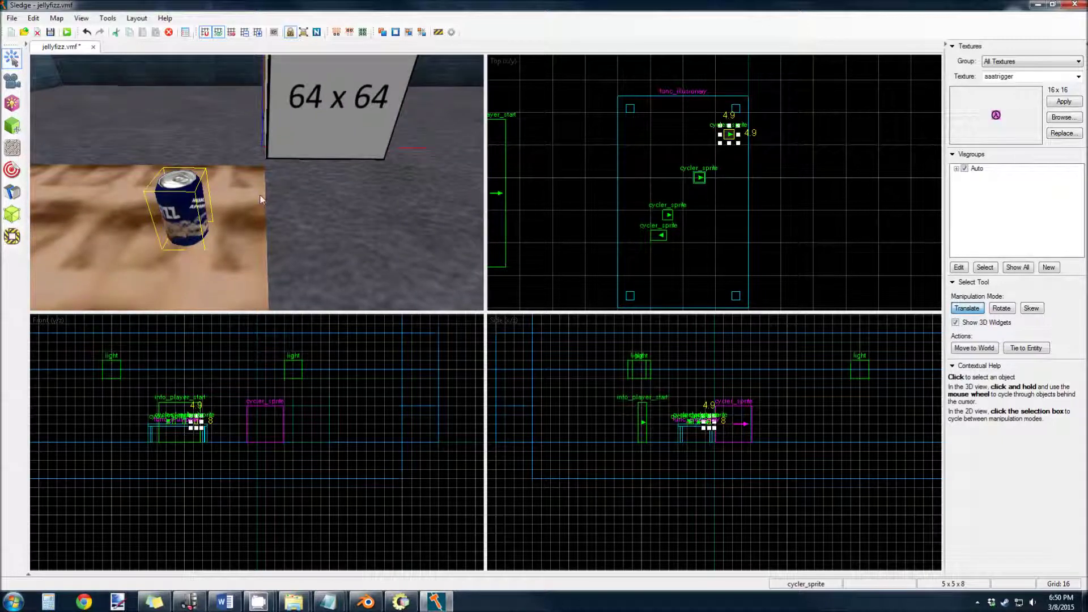
{"action": "key", "text": "alt+Return"}
{"action": "left_click_drag", "start_coordinate": [237, 26], "coordinate": [514, 115]}
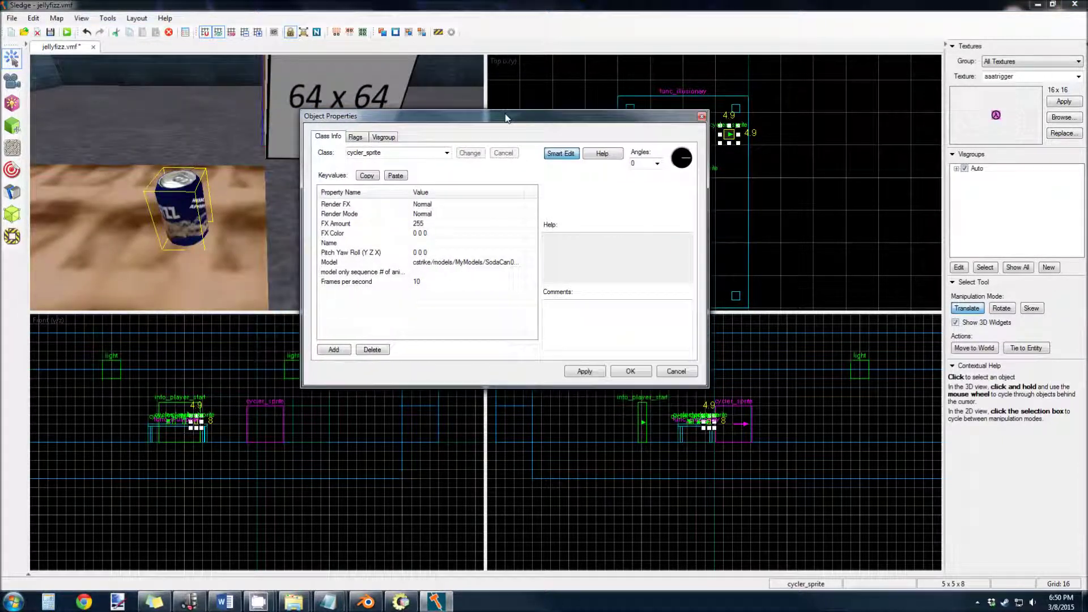
Check the can_qc script to confirm spin is the model's second sequence
{"action": "left_click", "coordinate": [431, 279]}
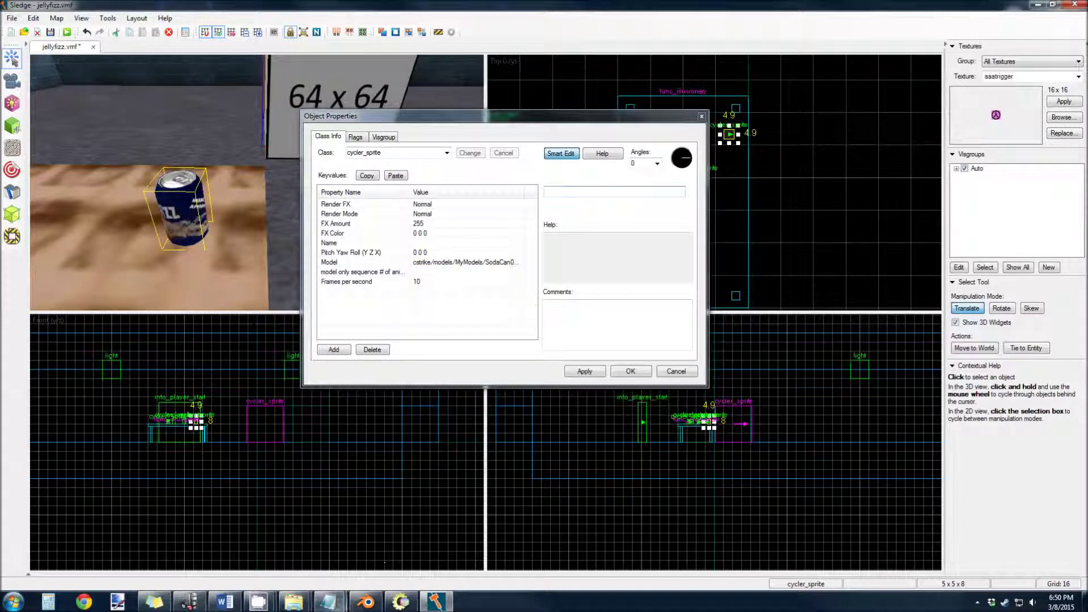
{"action": "mouse_move", "coordinate": [258, 600]}
{"action": "left_click", "coordinate": [391, 544]}
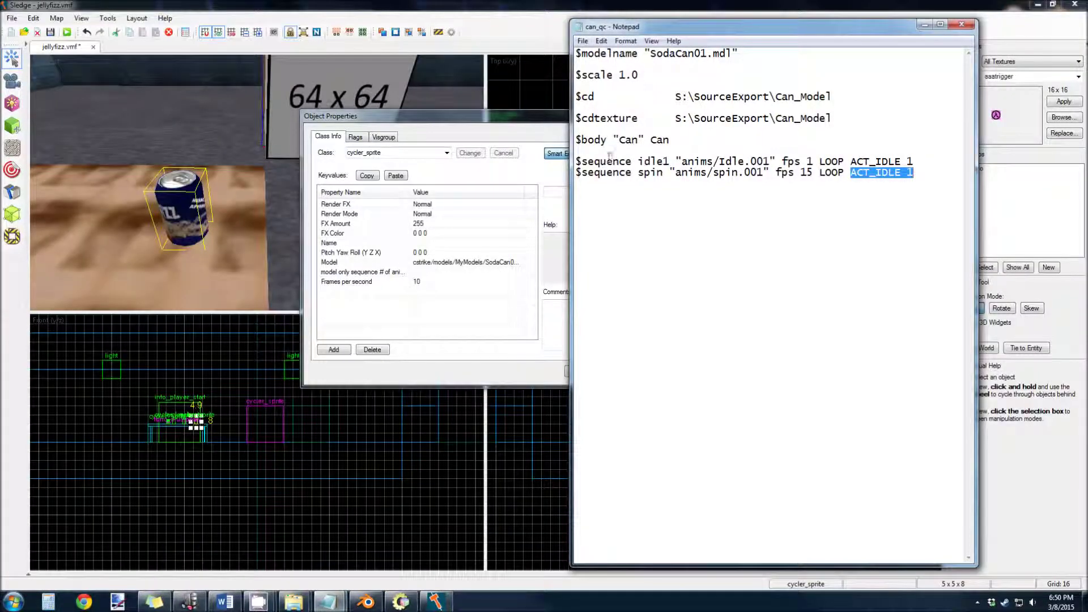
{"action": "key", "text": "Right"}
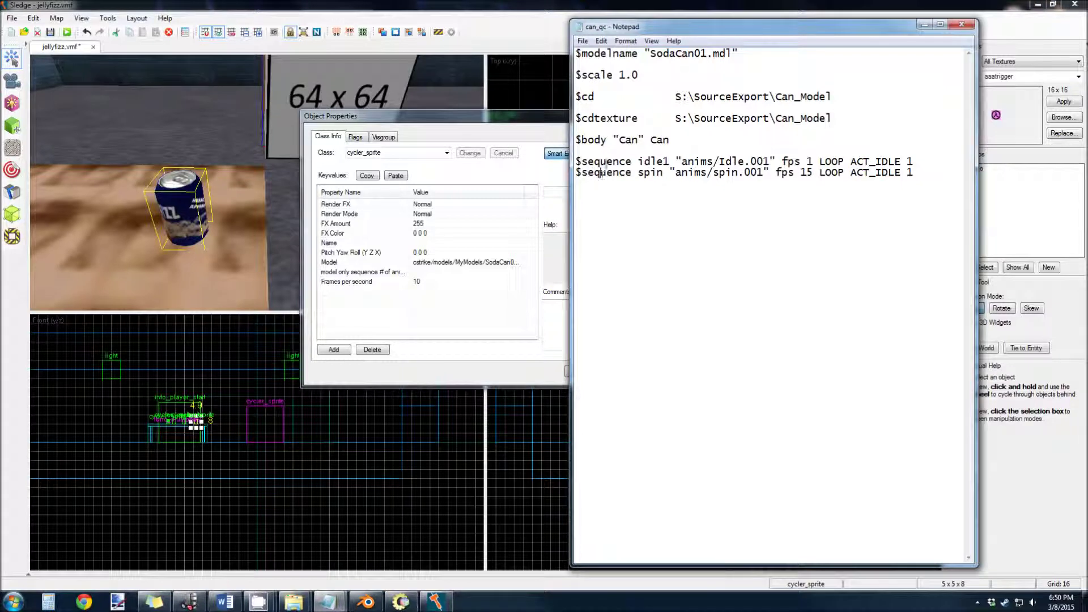
{"action": "double_click", "coordinate": [604, 162]}
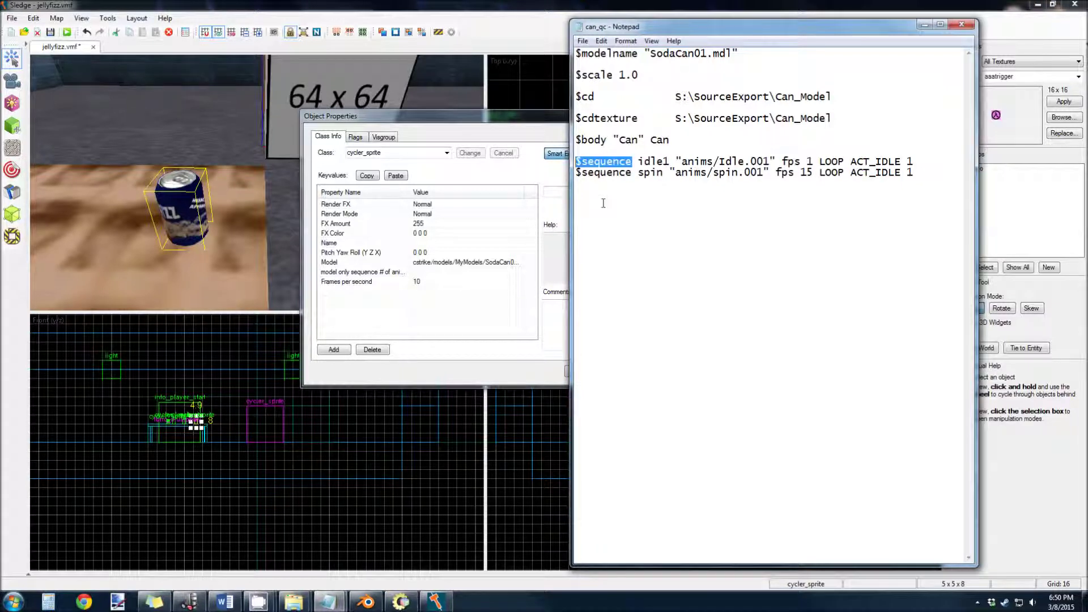
{"action": "left_click_drag", "start_coordinate": [634, 173], "coordinate": [567, 173]}
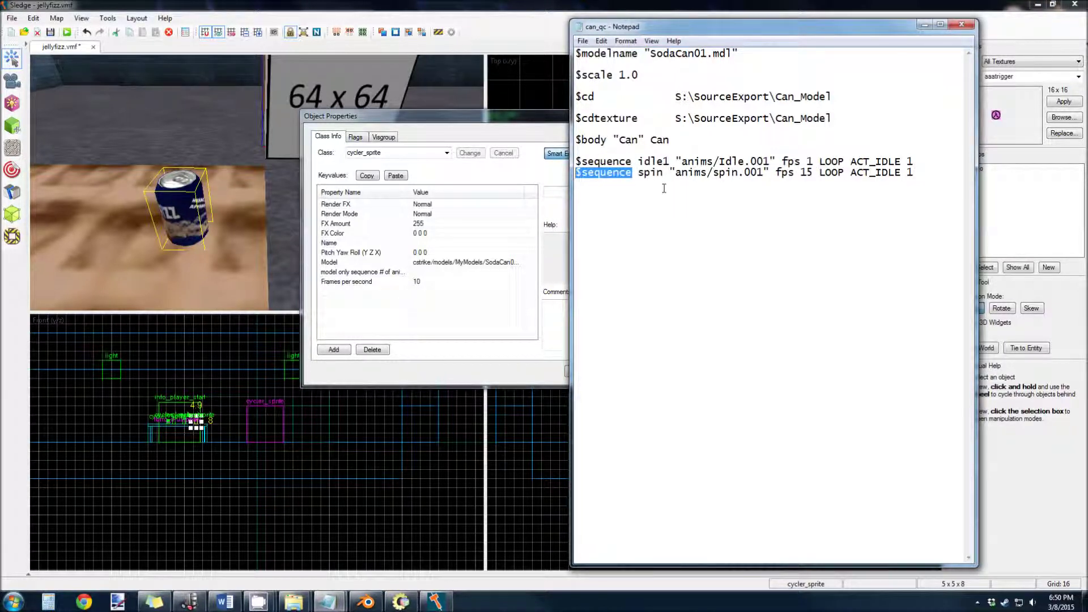
{"action": "left_click", "coordinate": [657, 175]}
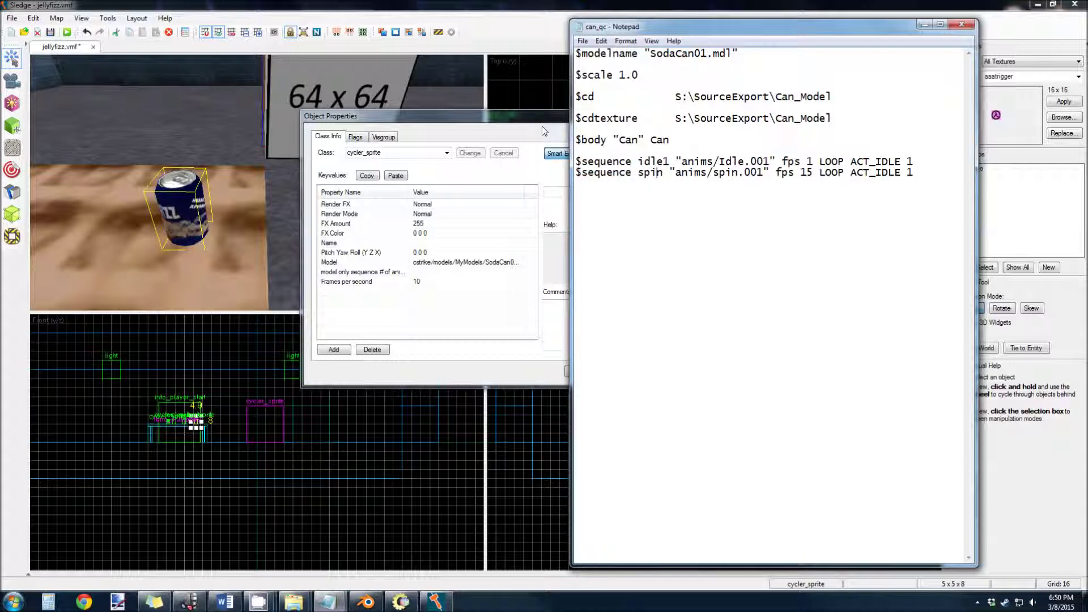
{"action": "double_click", "coordinate": [642, 172]}
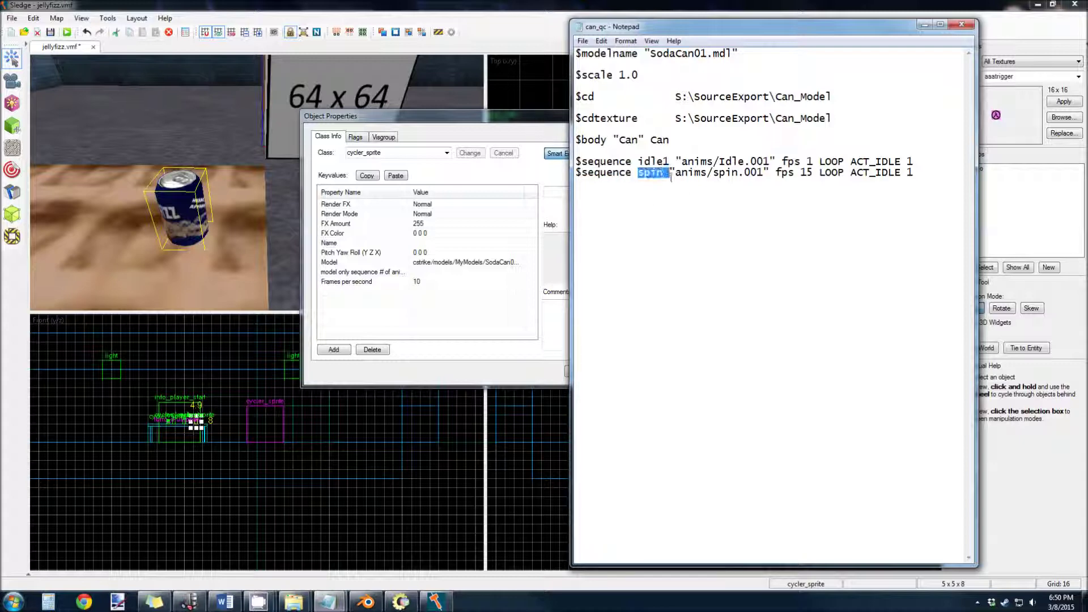
Set model sequence to 1 and frames per second to 1, then apply and close
{"action": "left_click", "coordinate": [435, 274]}
{"action": "type", "text": "1"}
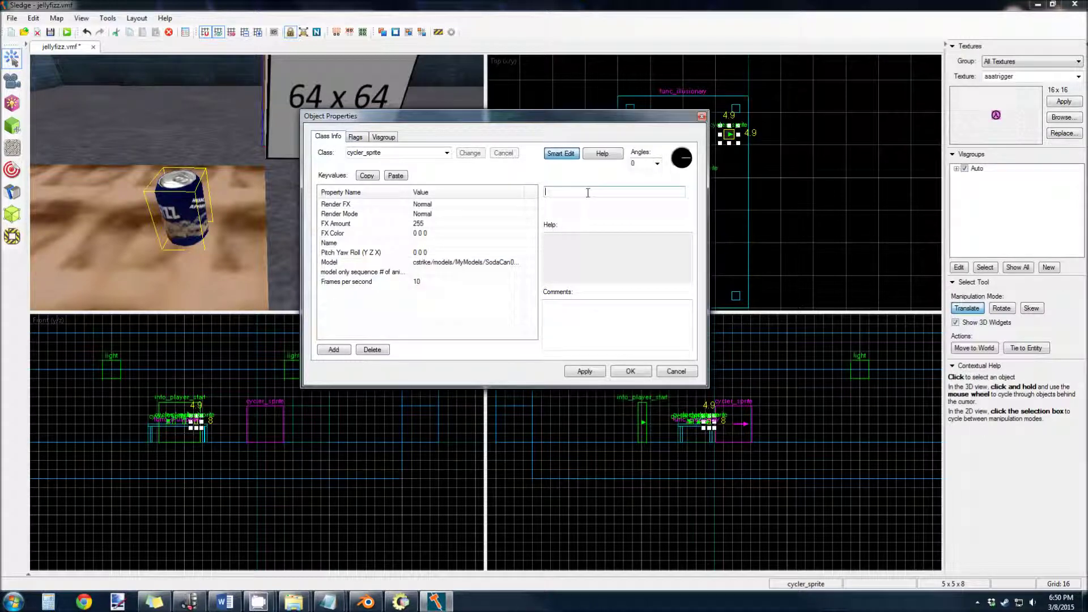
{"action": "left_click", "coordinate": [419, 275]}
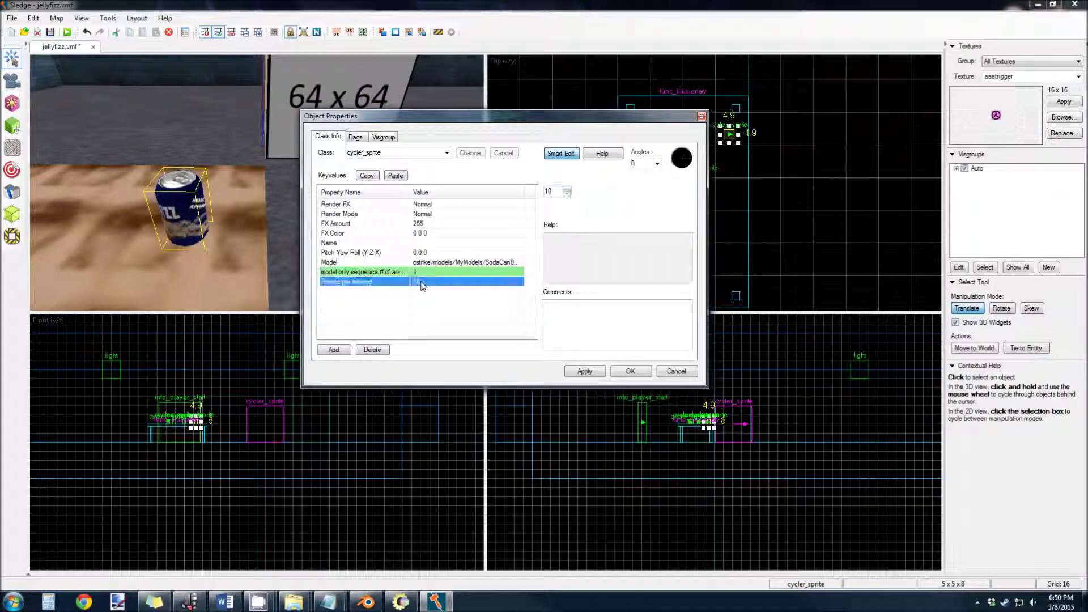
{"action": "left_click", "coordinate": [547, 192]}
{"action": "type", "text": "10"}
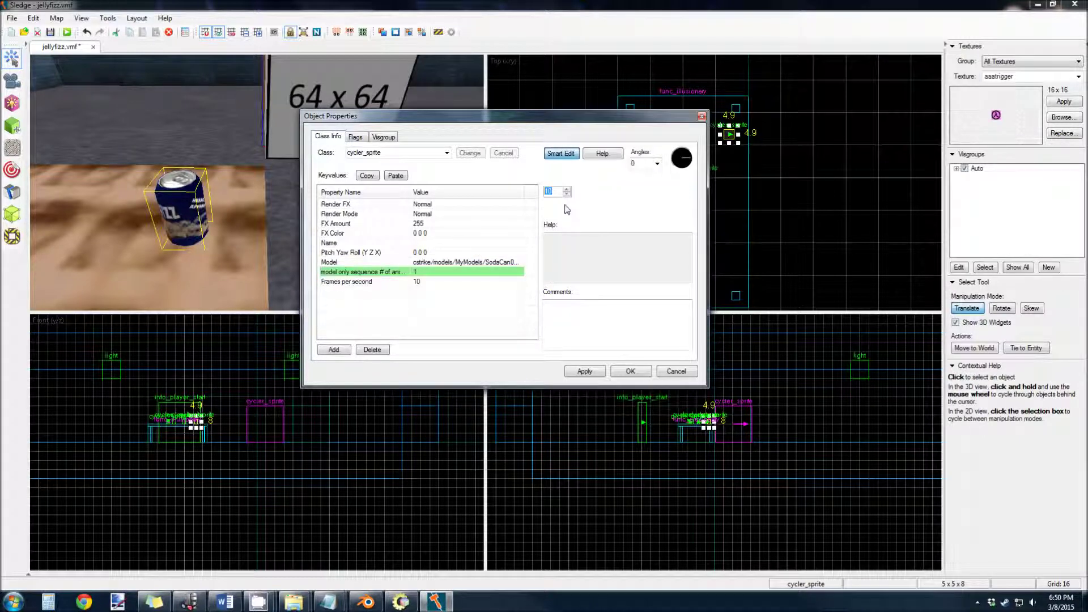
{"action": "left_click", "coordinate": [585, 371]}
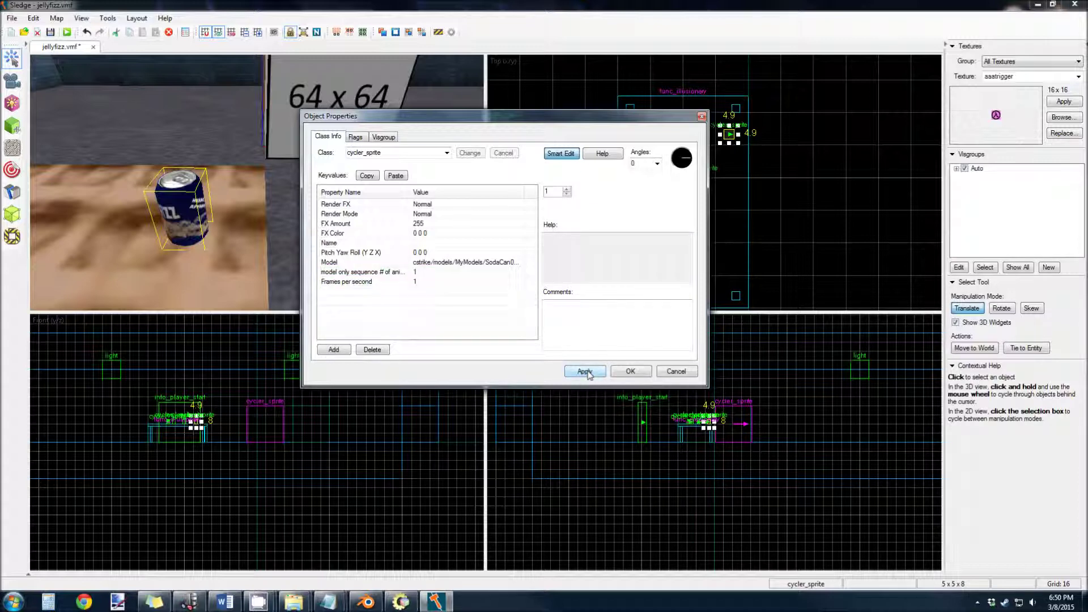
{"action": "left_click", "coordinate": [630, 371]}
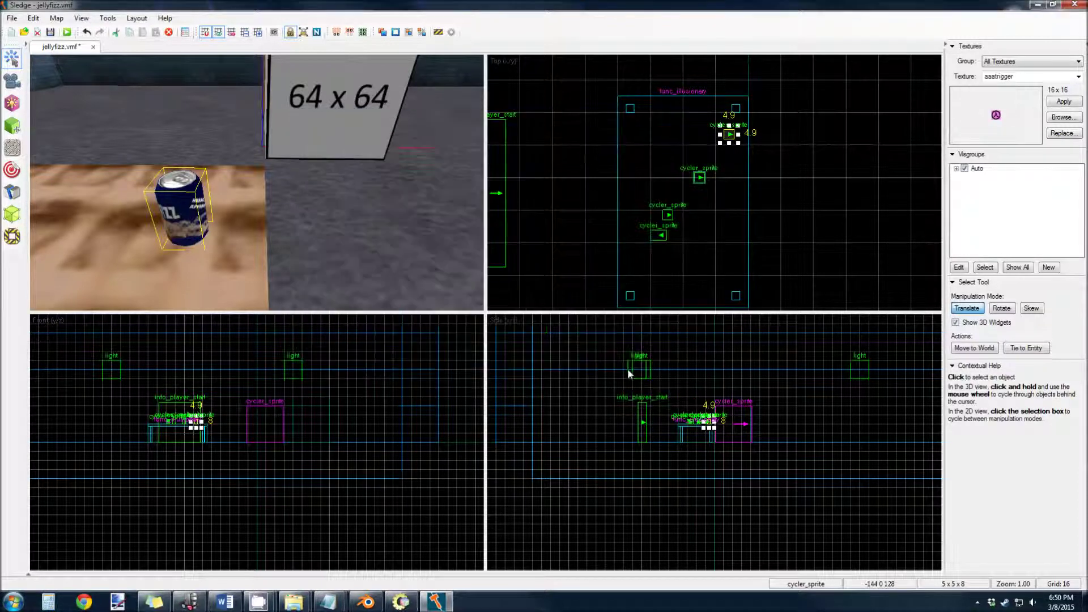
Run the map with a Fast compile and launch Counter-Strike
{"action": "left_click", "coordinate": [67, 34]}
{"action": "left_click", "coordinate": [102, 103]}
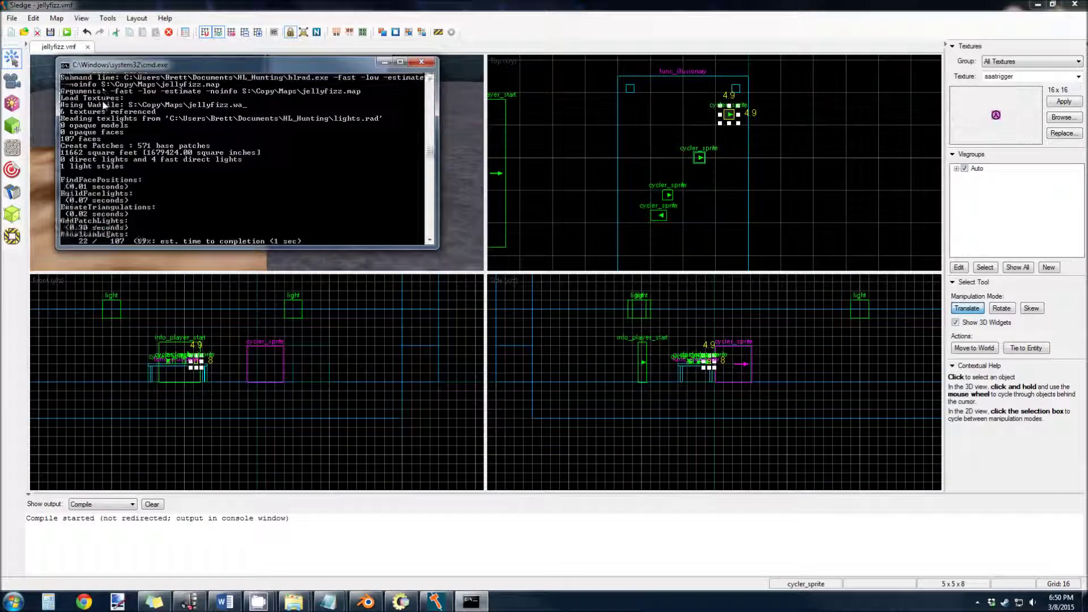
{"action": "left_click", "coordinate": [573, 340]}
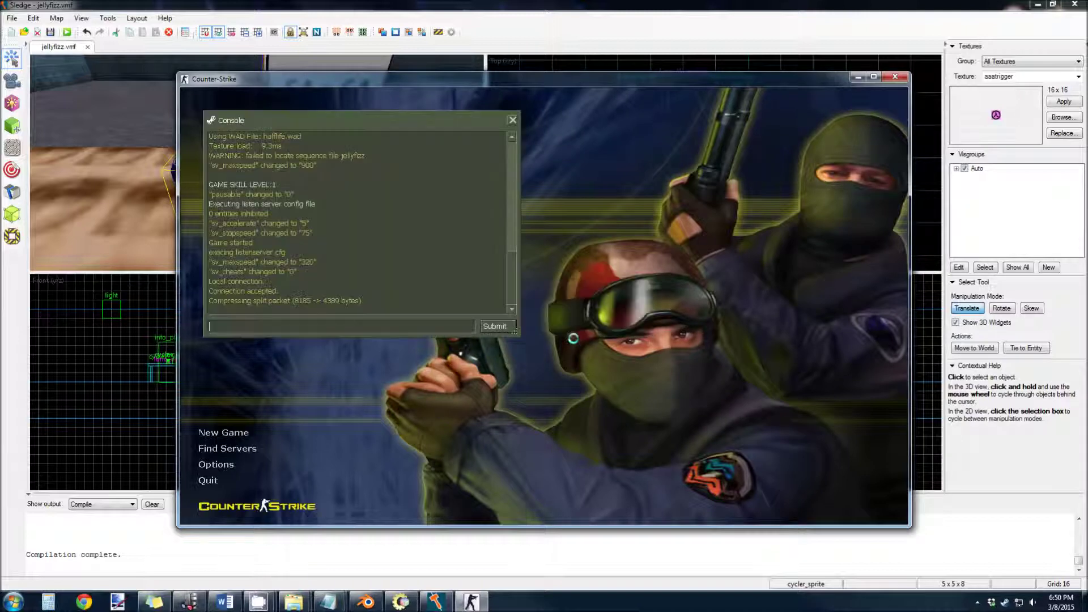
Walk up to the table to view the floating cans, then quit the game
{"action": "key", "text": "w"}
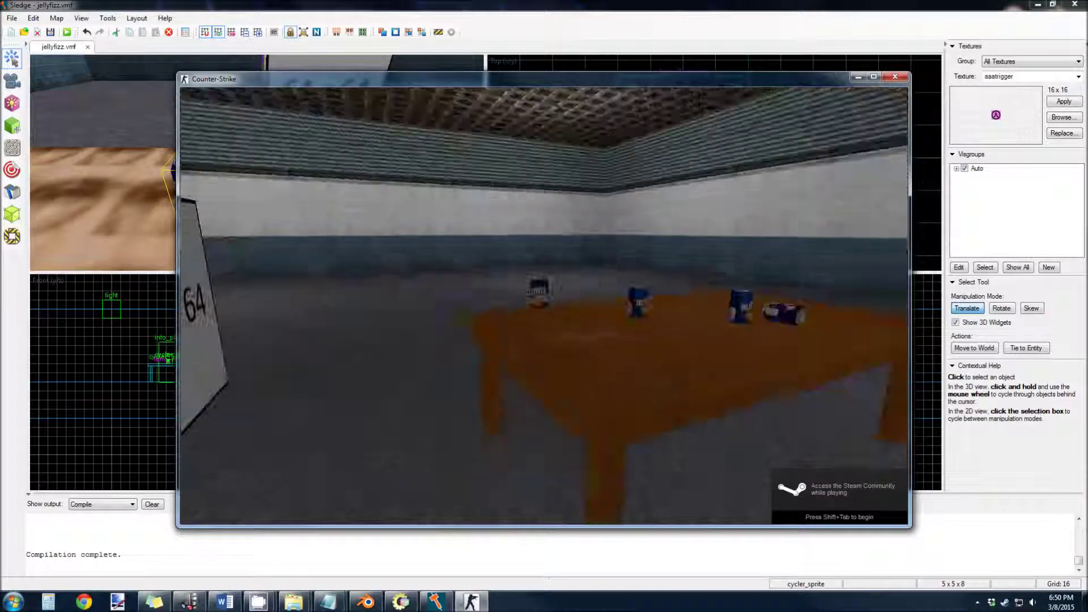
{"action": "key", "text": "w"}
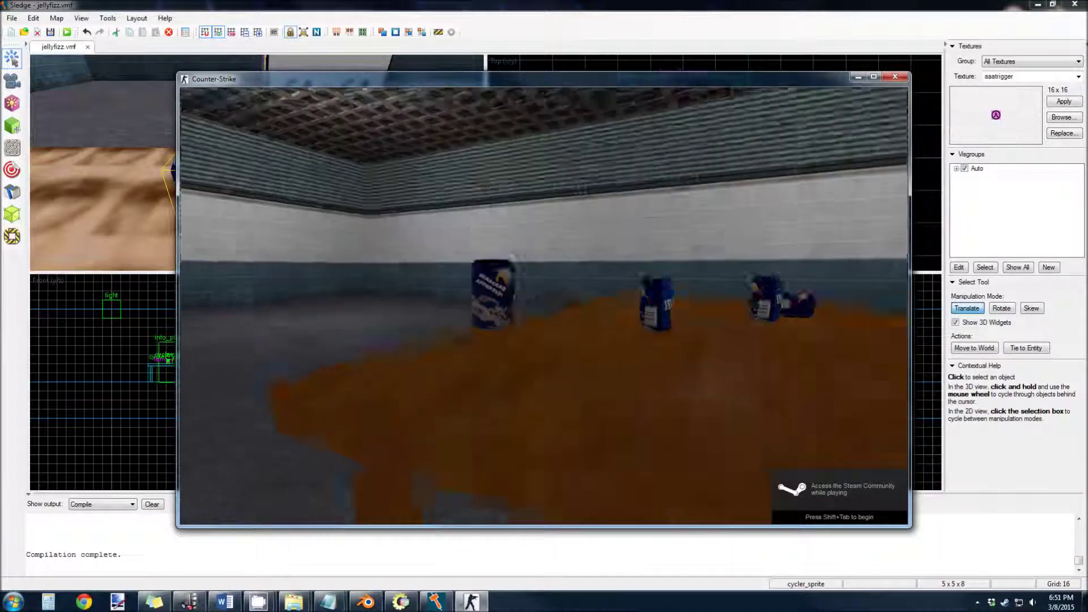
{"action": "key", "text": "s"}
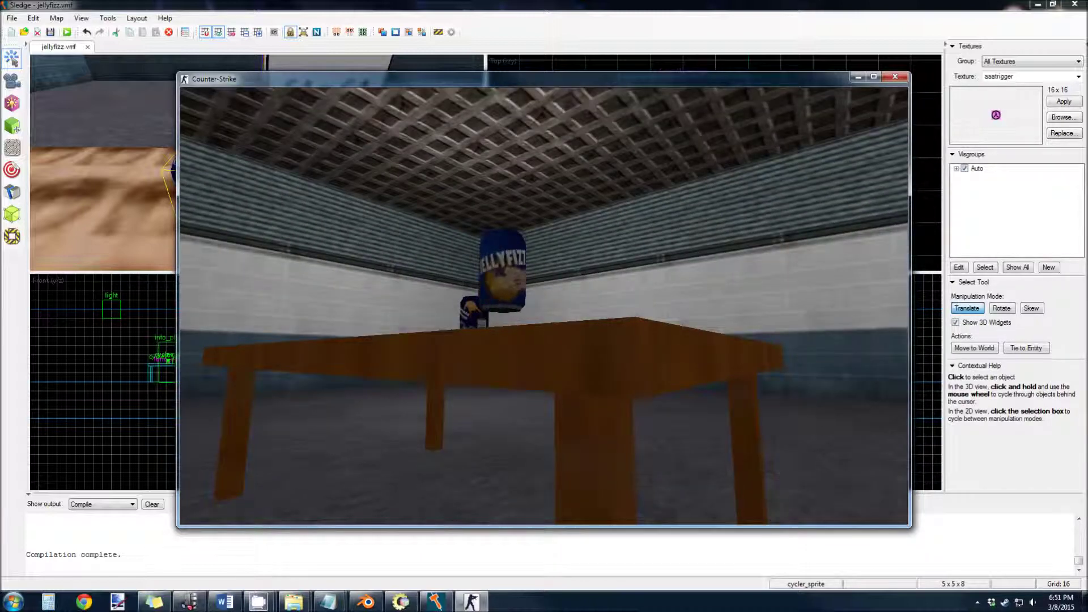
{"action": "key", "text": "s"}
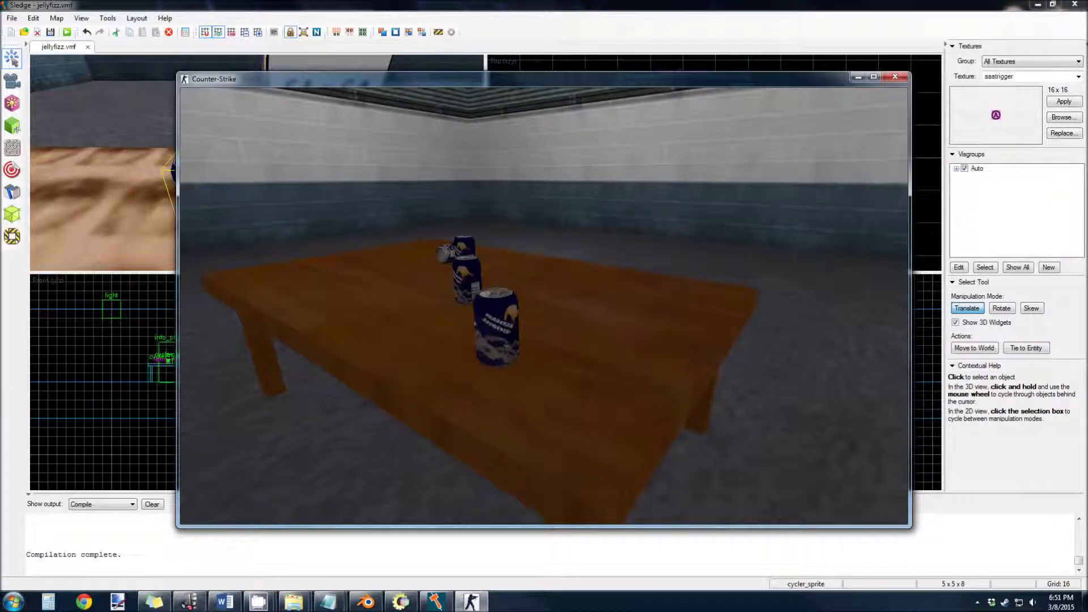
{"action": "key", "text": "Escape"}
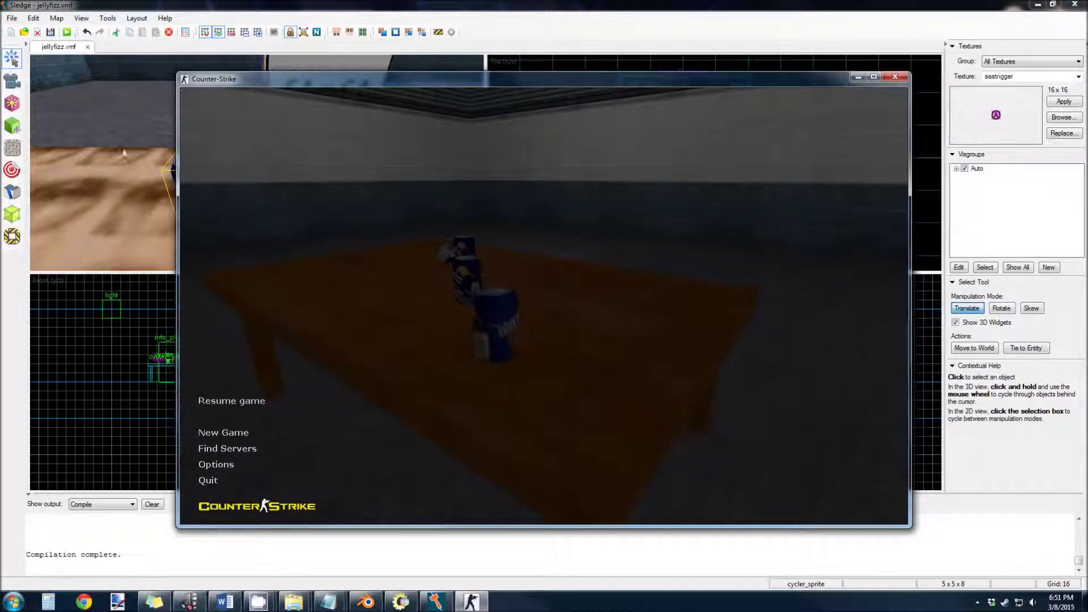
{"action": "left_click", "coordinate": [208, 480]}
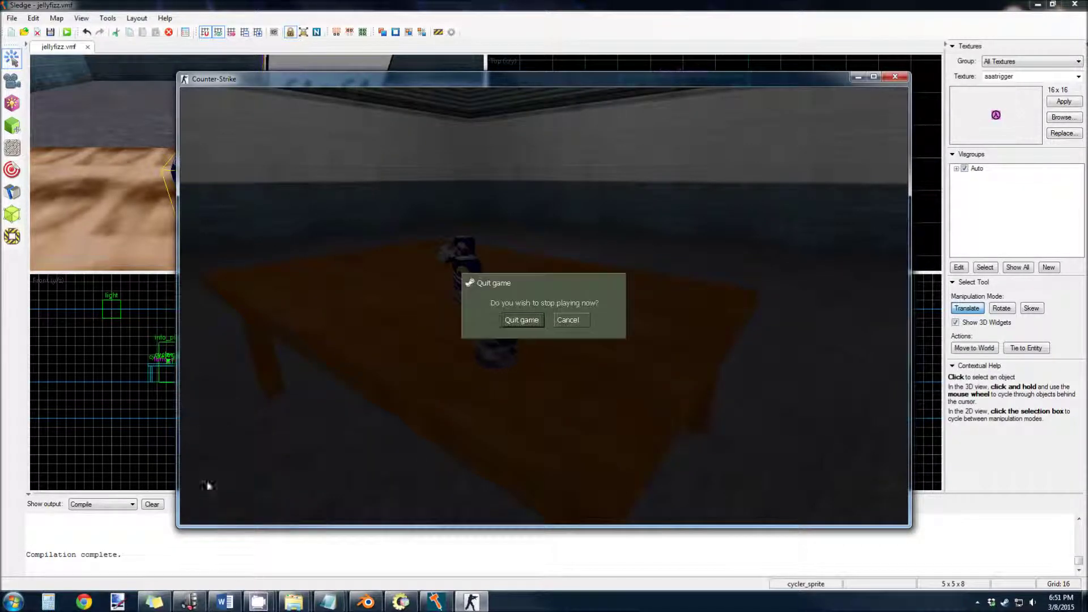
{"action": "left_click", "coordinate": [517, 320]}
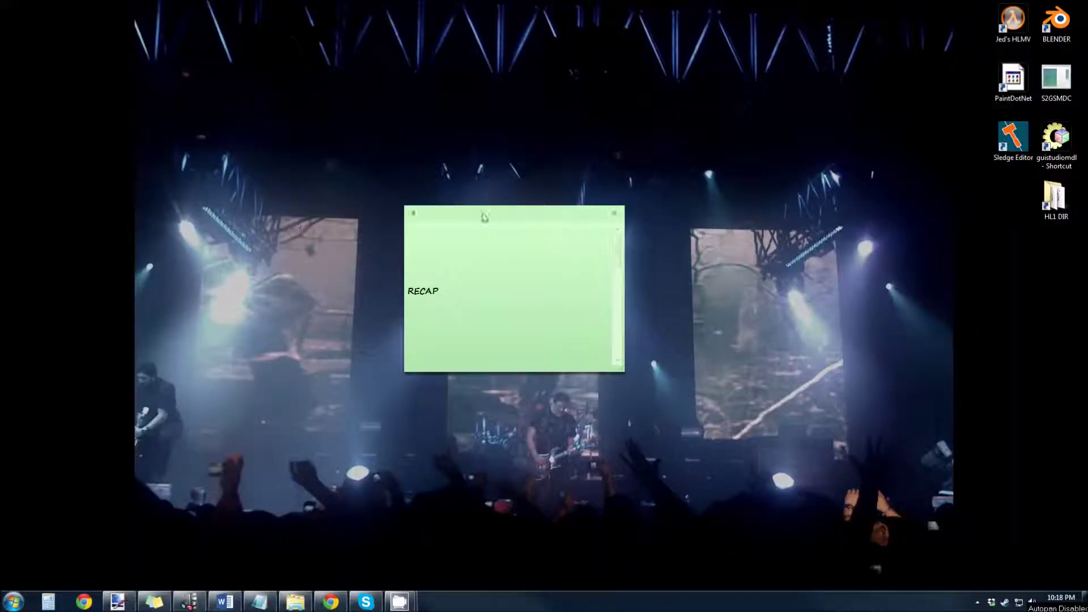
Move the RECAP sticky note up and to the right and scroll down its text
{"action": "left_click_drag", "start_coordinate": [482, 213], "coordinate": [586, 187]}
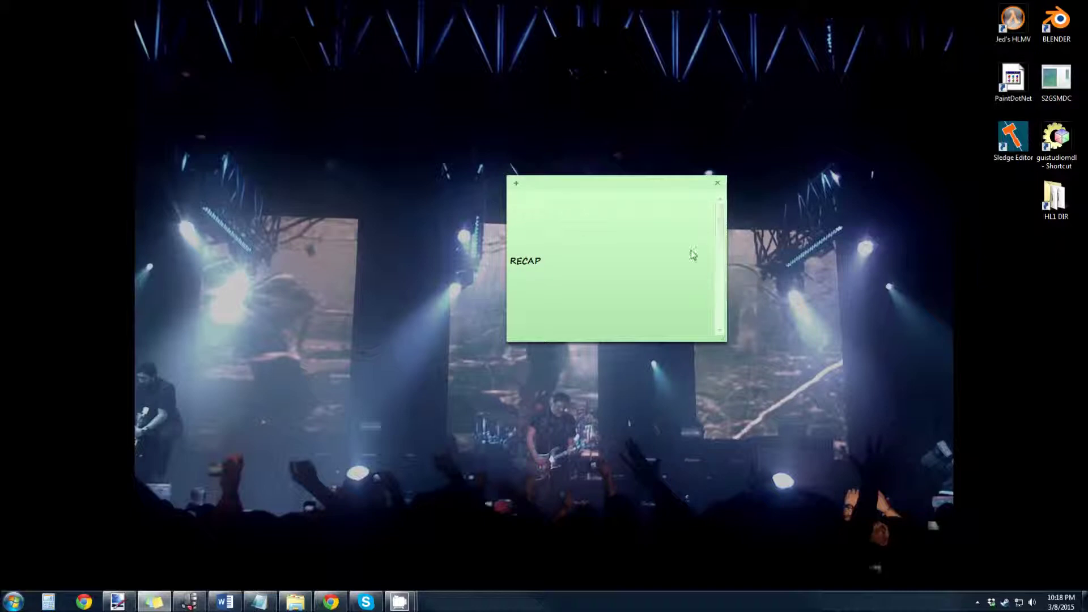
{"action": "scroll", "coordinate": [721, 234], "scroll_direction": "down", "scroll_amount": 1}
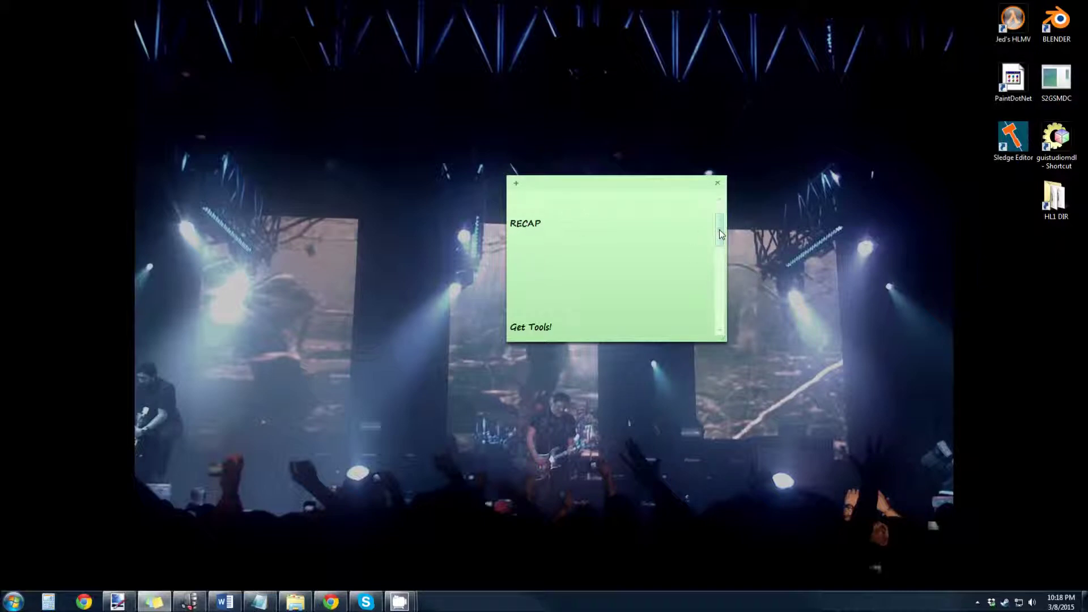
{"action": "scroll", "coordinate": [719, 236], "scroll_direction": "down", "scroll_amount": 3}
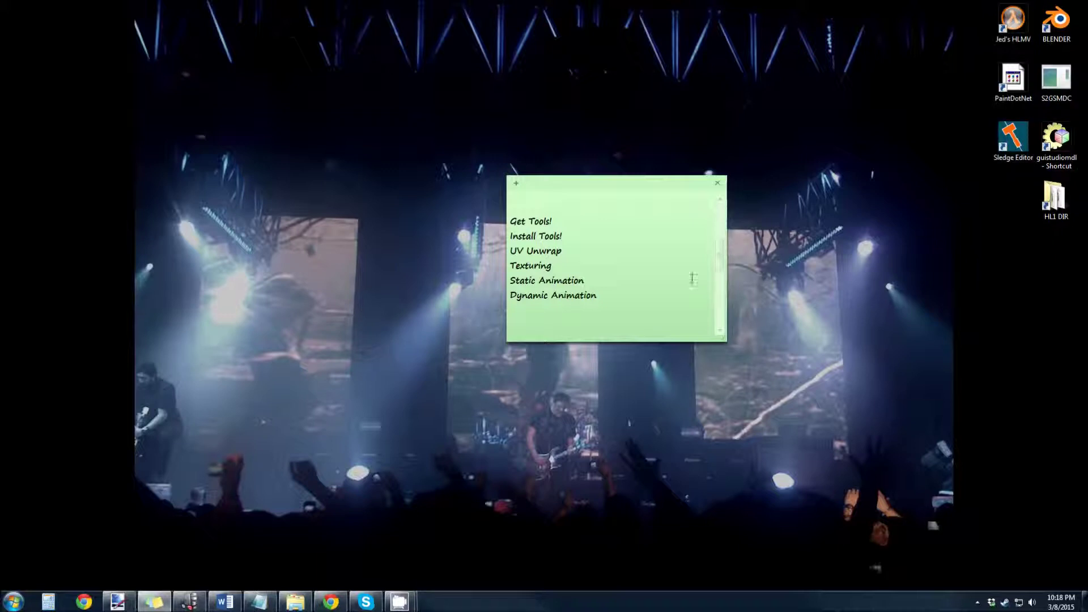
Highlight the Install Tools!, UV Unwrap, Static Animation and Dynamic Animation lines in turn
{"action": "left_click_drag", "start_coordinate": [573, 236], "coordinate": [496, 248]}
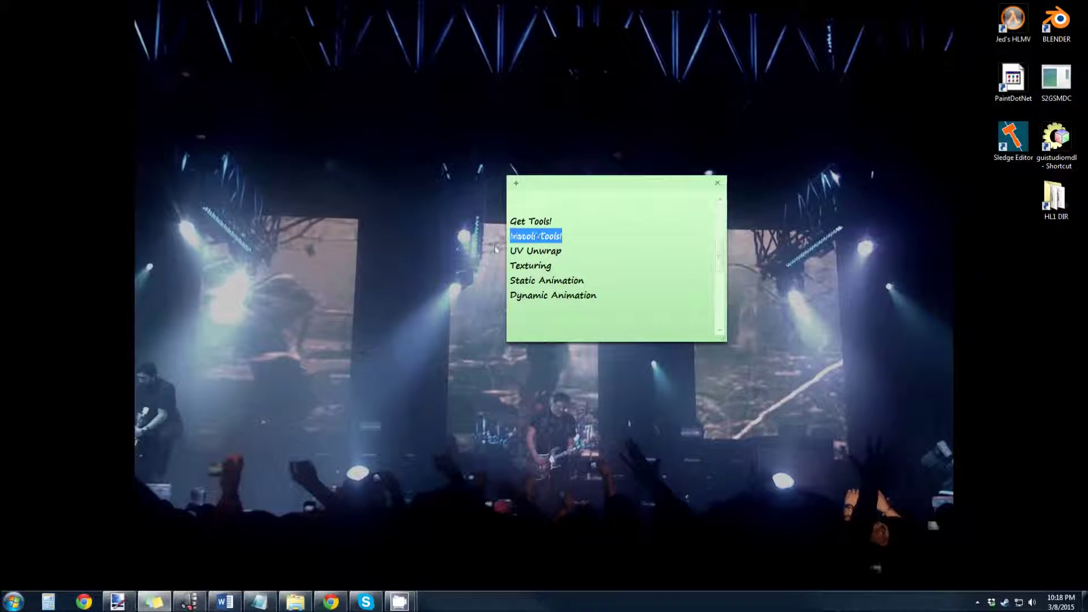
{"action": "left_click", "coordinate": [572, 235]}
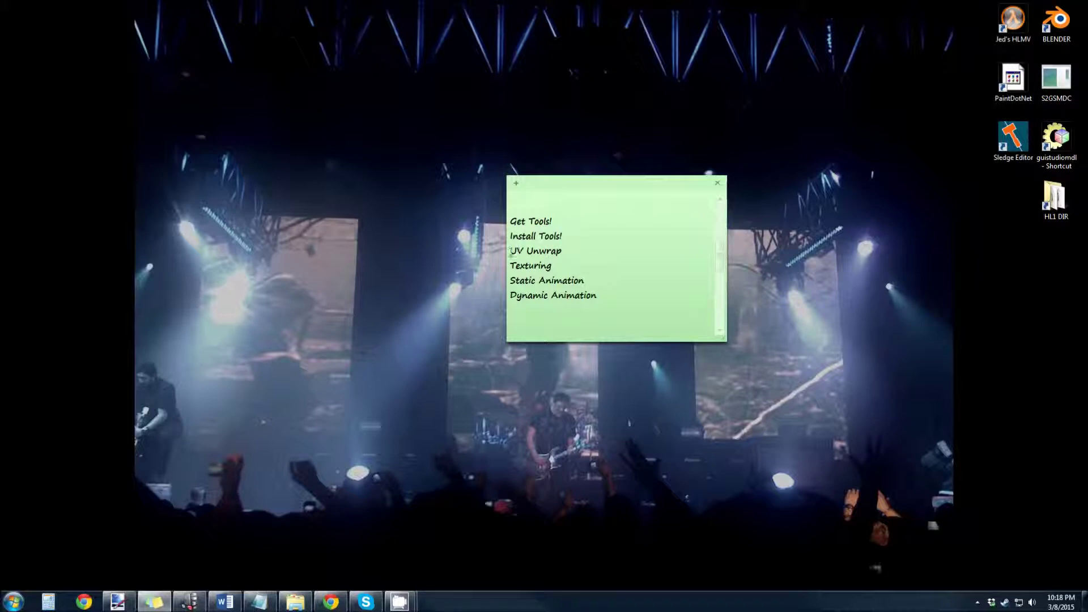
{"action": "mouse_move", "coordinate": [510, 251]}
{"action": "left_mouse_down"}
{"action": "mouse_move", "coordinate": [564, 254]}
{"action": "mouse_move", "coordinate": [509, 271]}
{"action": "left_mouse_up"}
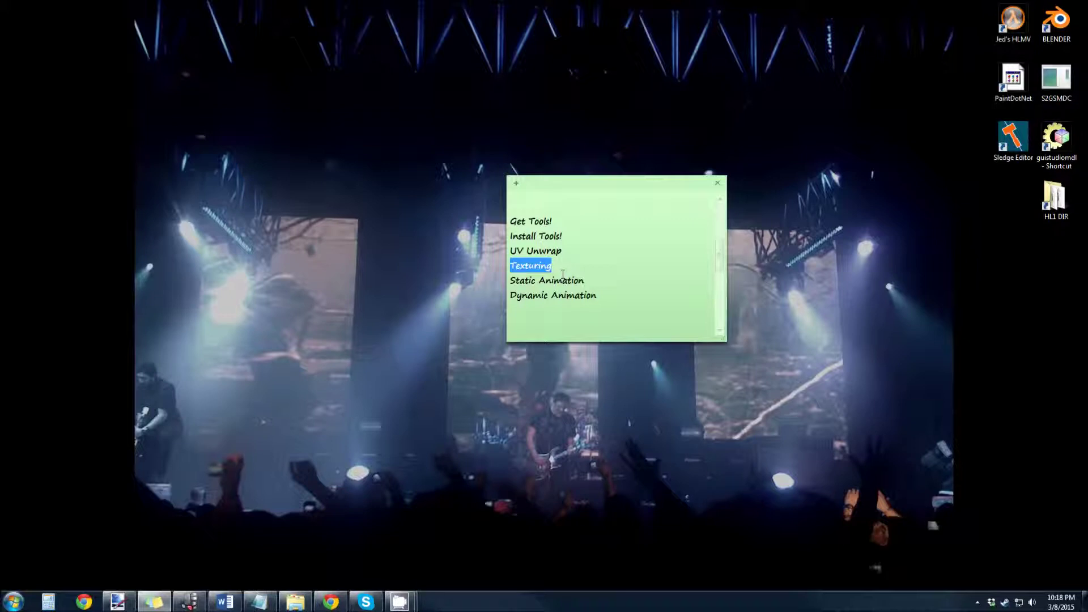
{"action": "left_click_drag", "start_coordinate": [590, 280], "coordinate": [508, 281]}
{"action": "left_click_drag", "start_coordinate": [600, 296], "coordinate": [508, 296]}
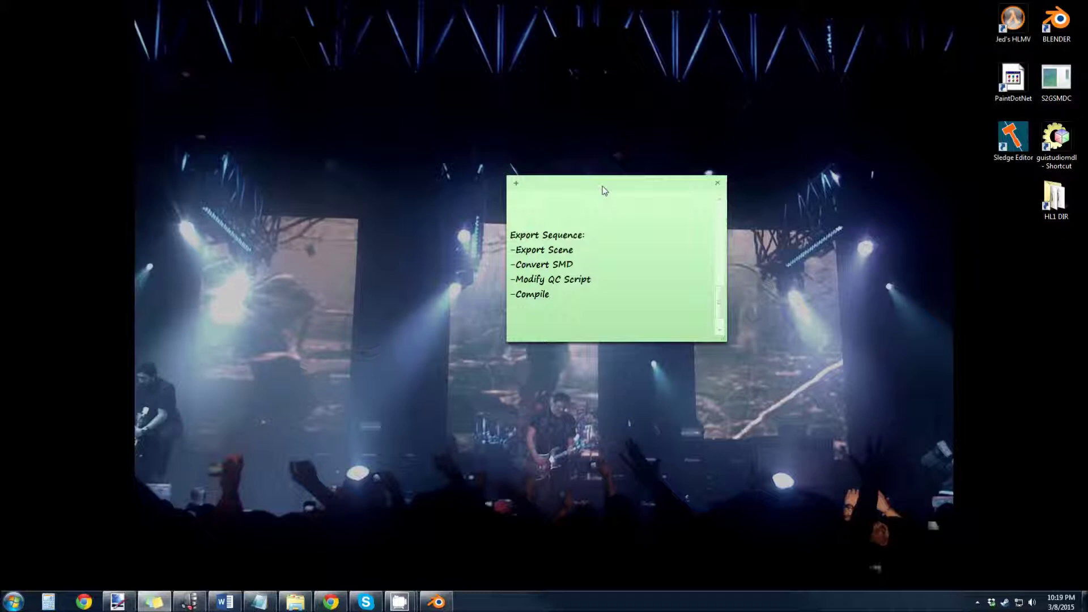
Highlight the Convert SMD, Modify QC Script and Compile steps one after another, then clear the highlight
{"action": "left_click_drag", "start_coordinate": [574, 264], "coordinate": [498, 265]}
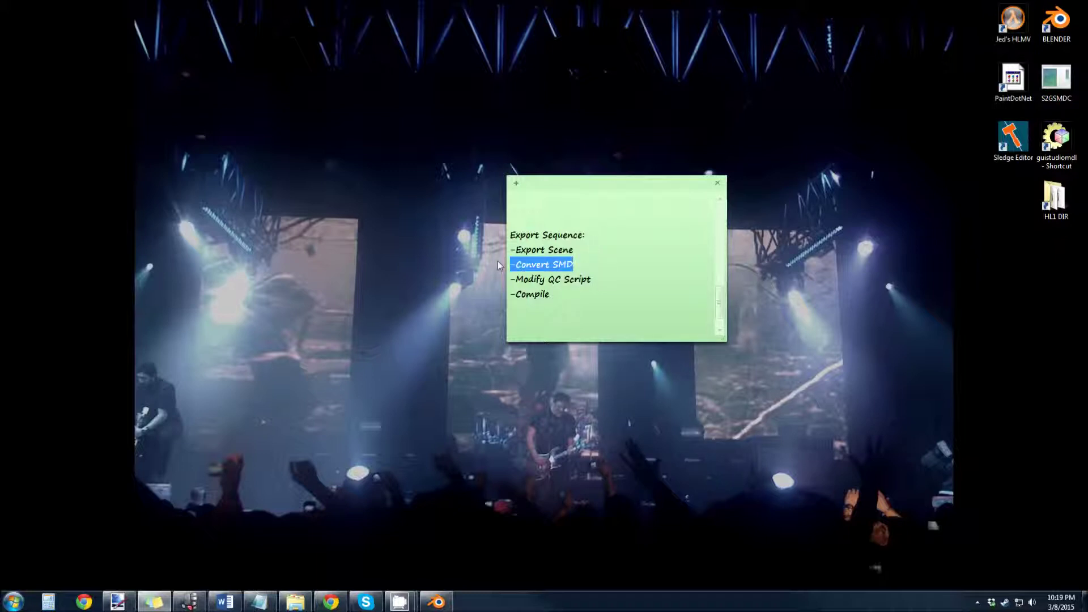
{"action": "left_click_drag", "start_coordinate": [602, 276], "coordinate": [506, 278]}
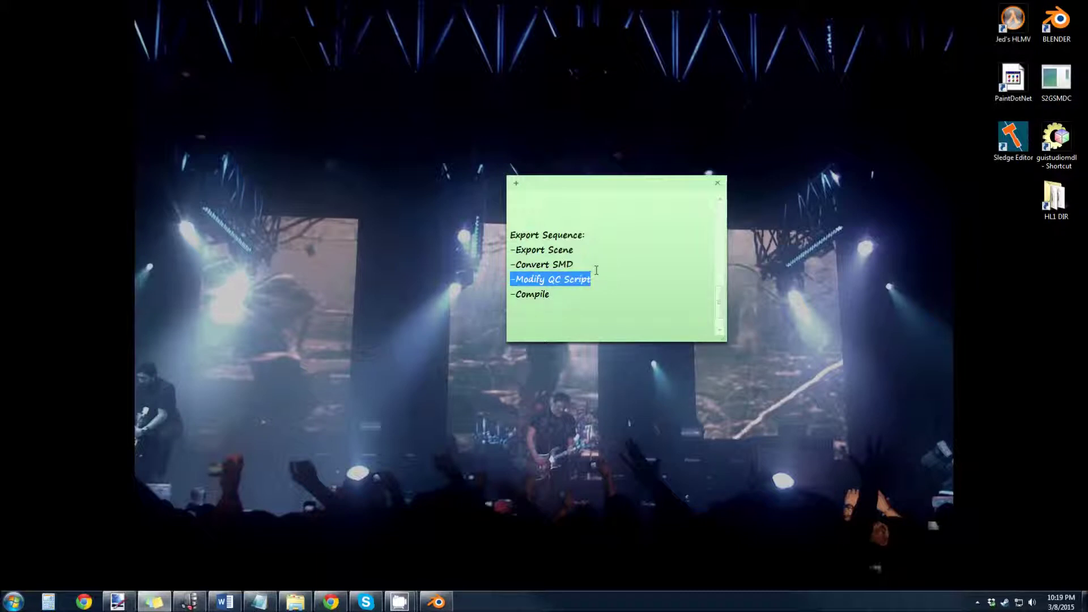
{"action": "left_click_drag", "start_coordinate": [553, 294], "coordinate": [493, 294]}
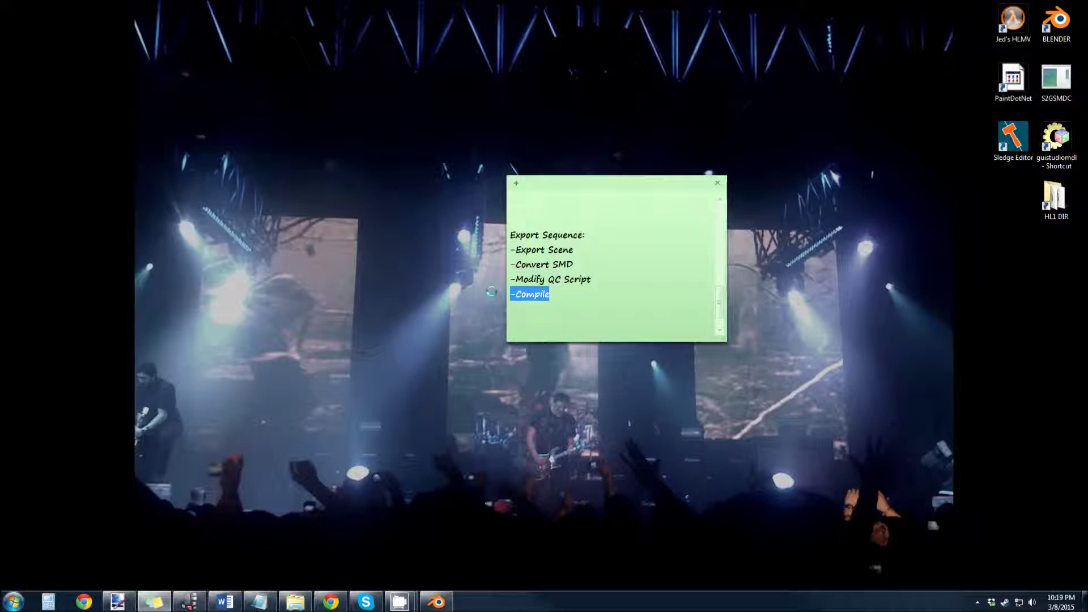
{"action": "left_click", "coordinate": [558, 297]}
Delete the Export Sequence sticky note, confirming with Yes, leaving a clear desktop
{"action": "left_click", "coordinate": [717, 183]}
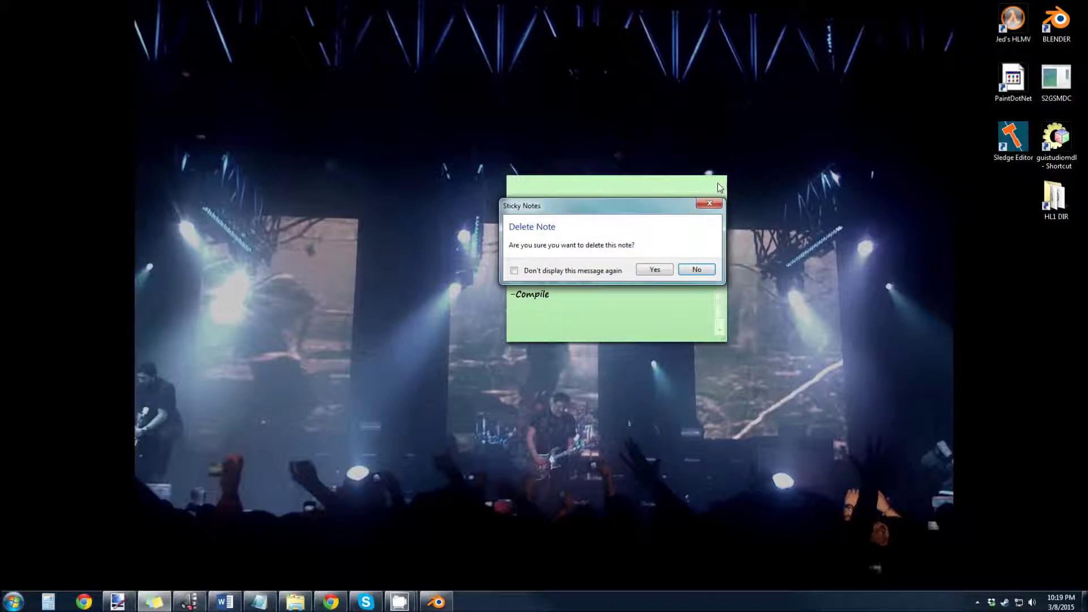
{"action": "left_click", "coordinate": [654, 269]}
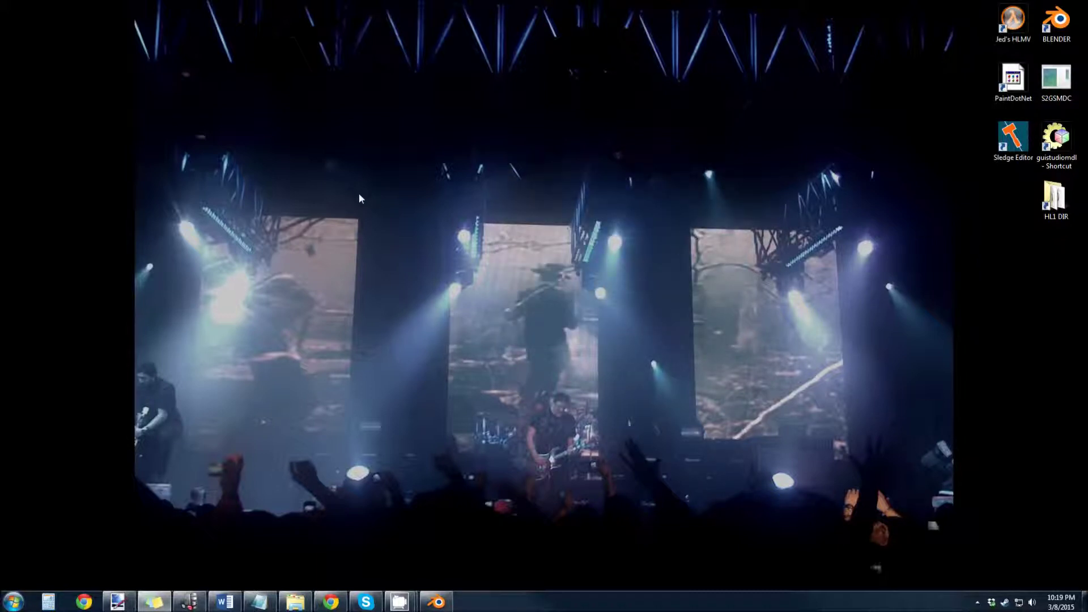
{"action": "left_click_drag", "start_coordinate": [111, 114], "coordinate": [964, 223]}
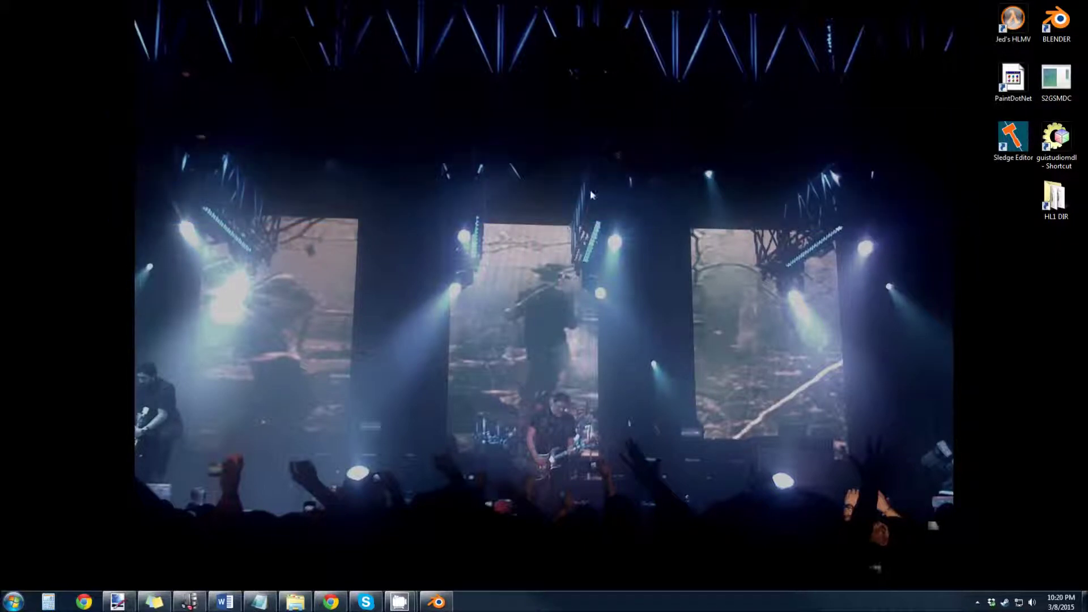